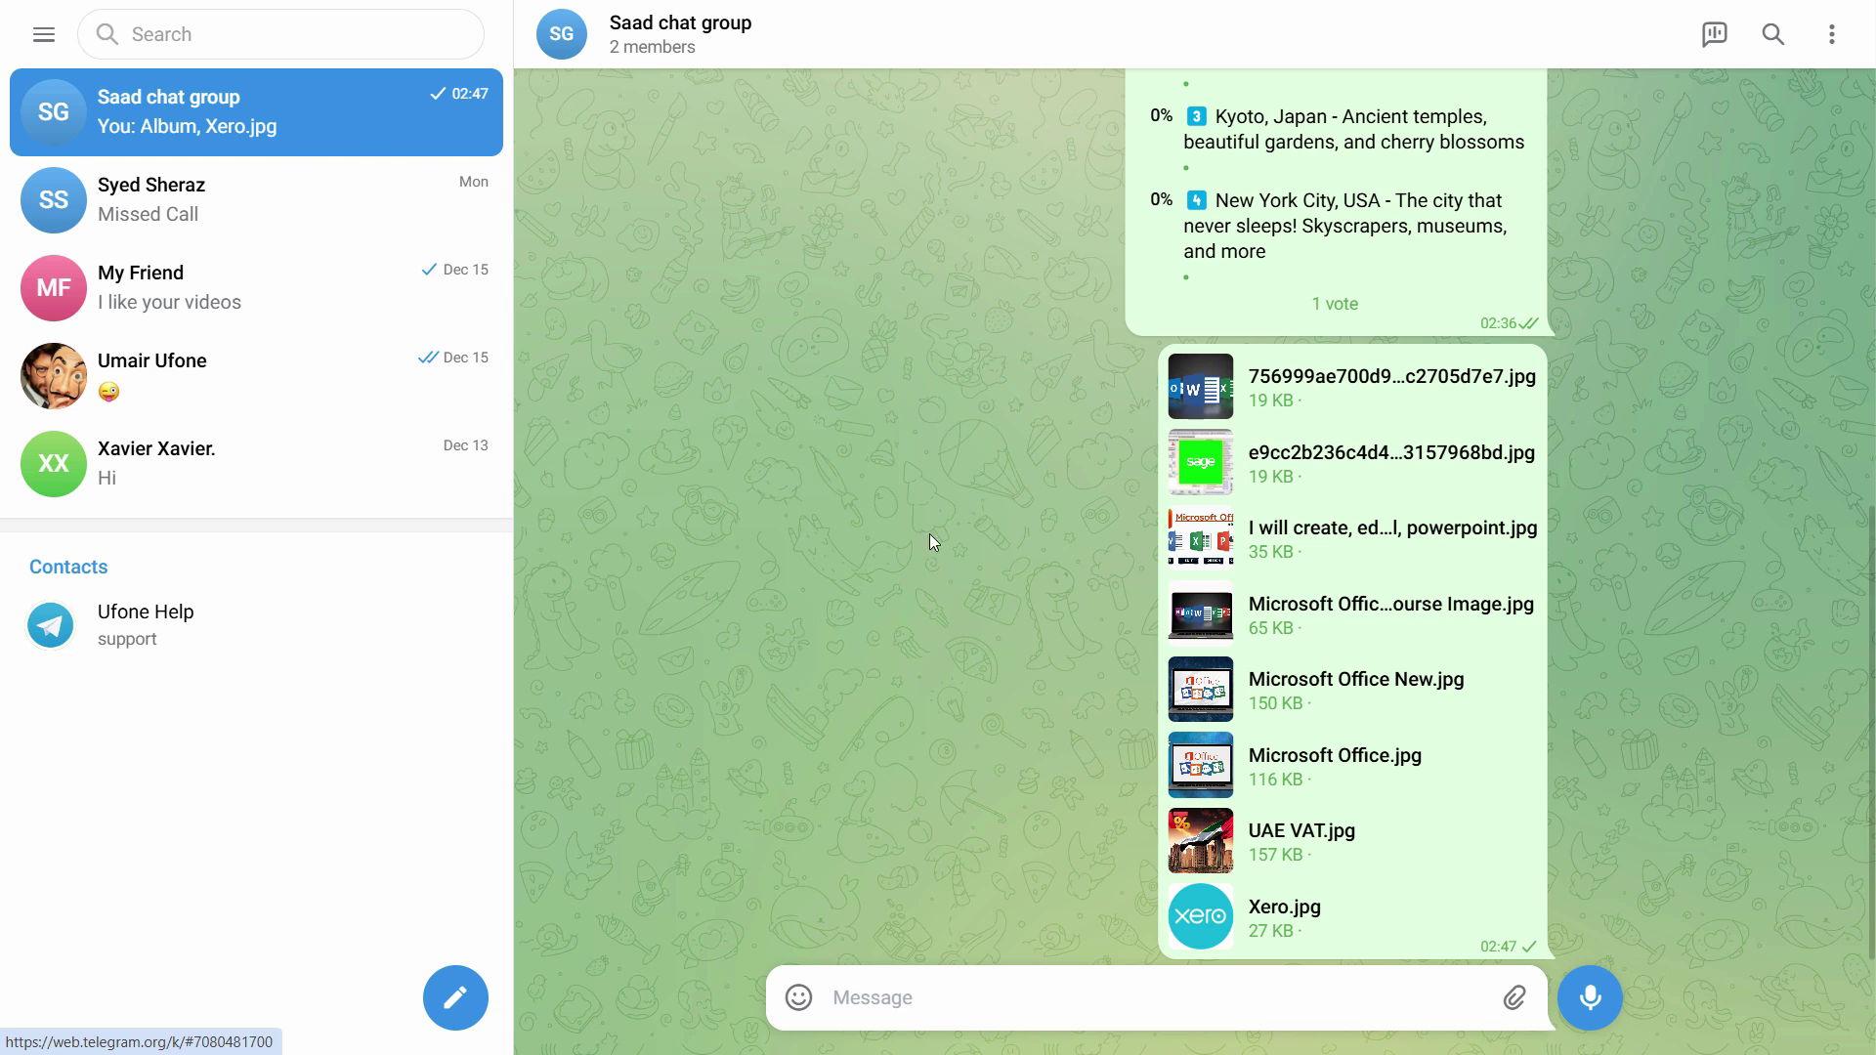
# Step: Download the first image of the group chat's eight-file album from the image viewer, then close the viewer
pyautogui.scroll(5, 1028, 506)
pyautogui.moveTo(1331, 162)
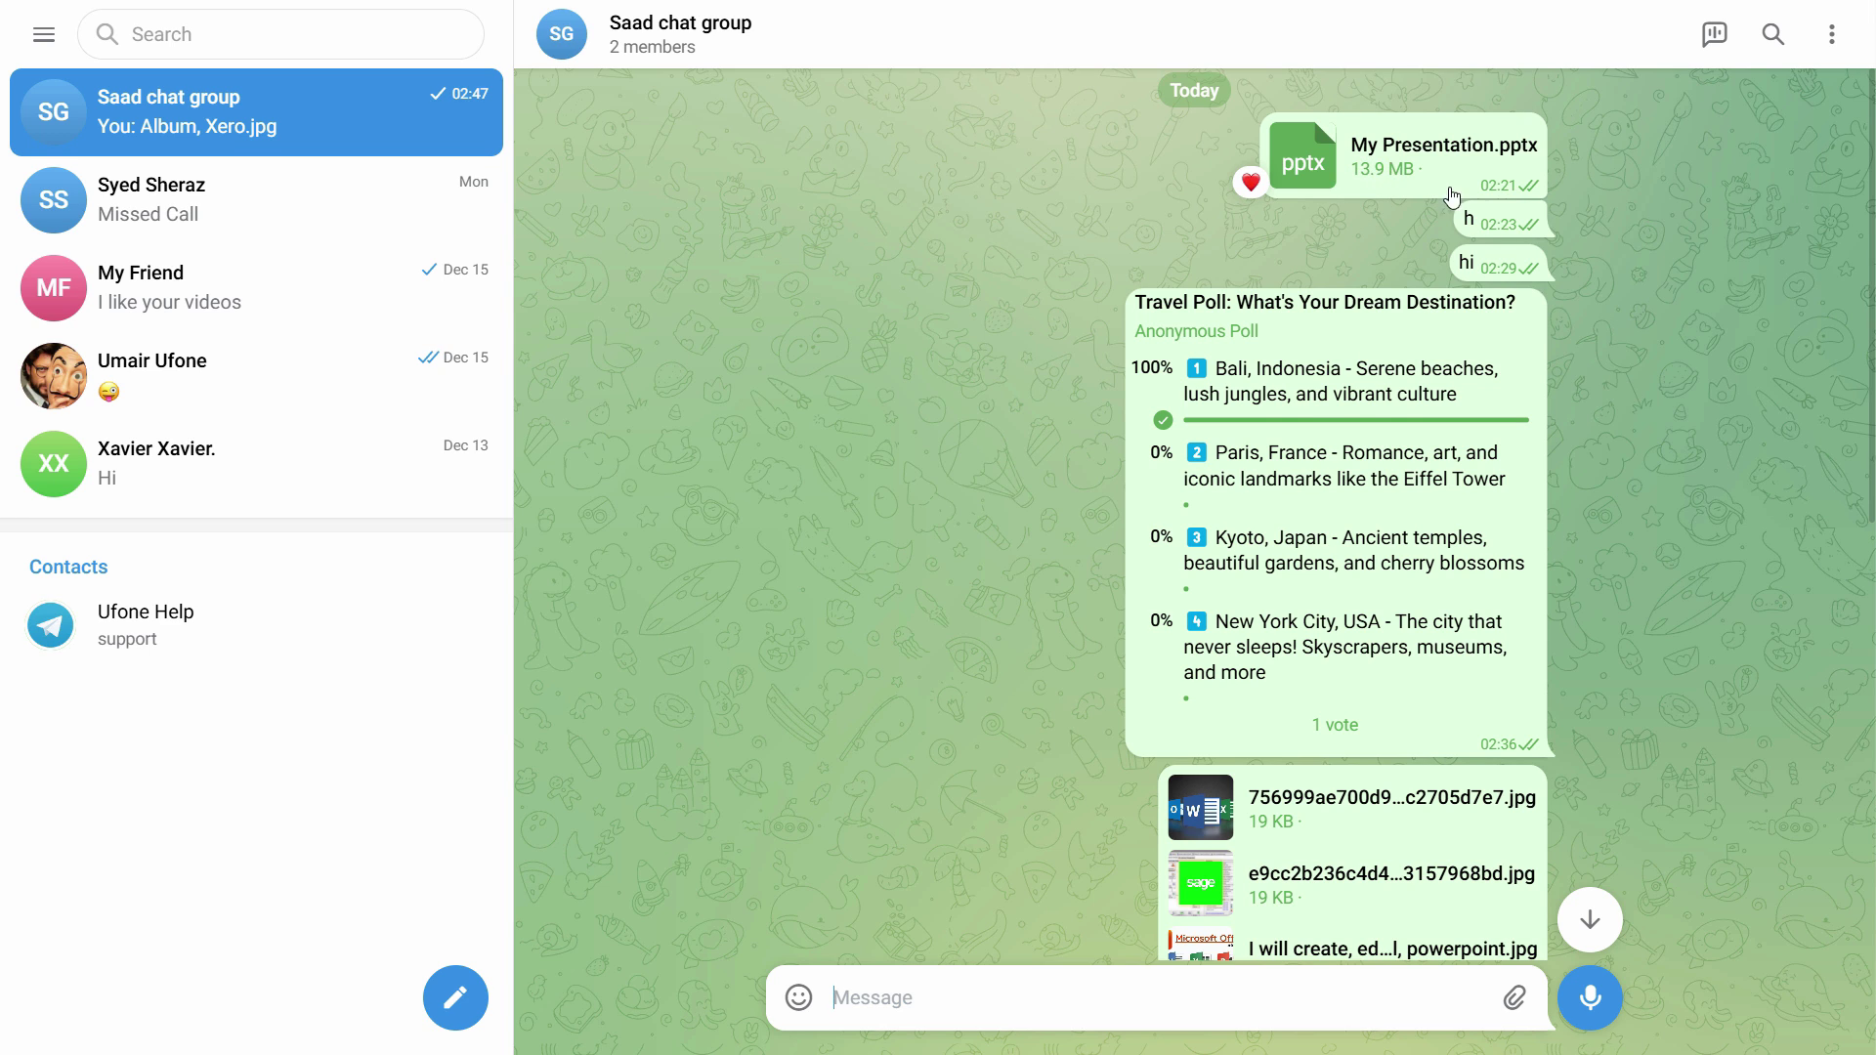
pyautogui.scroll(-5, 1589, 520)
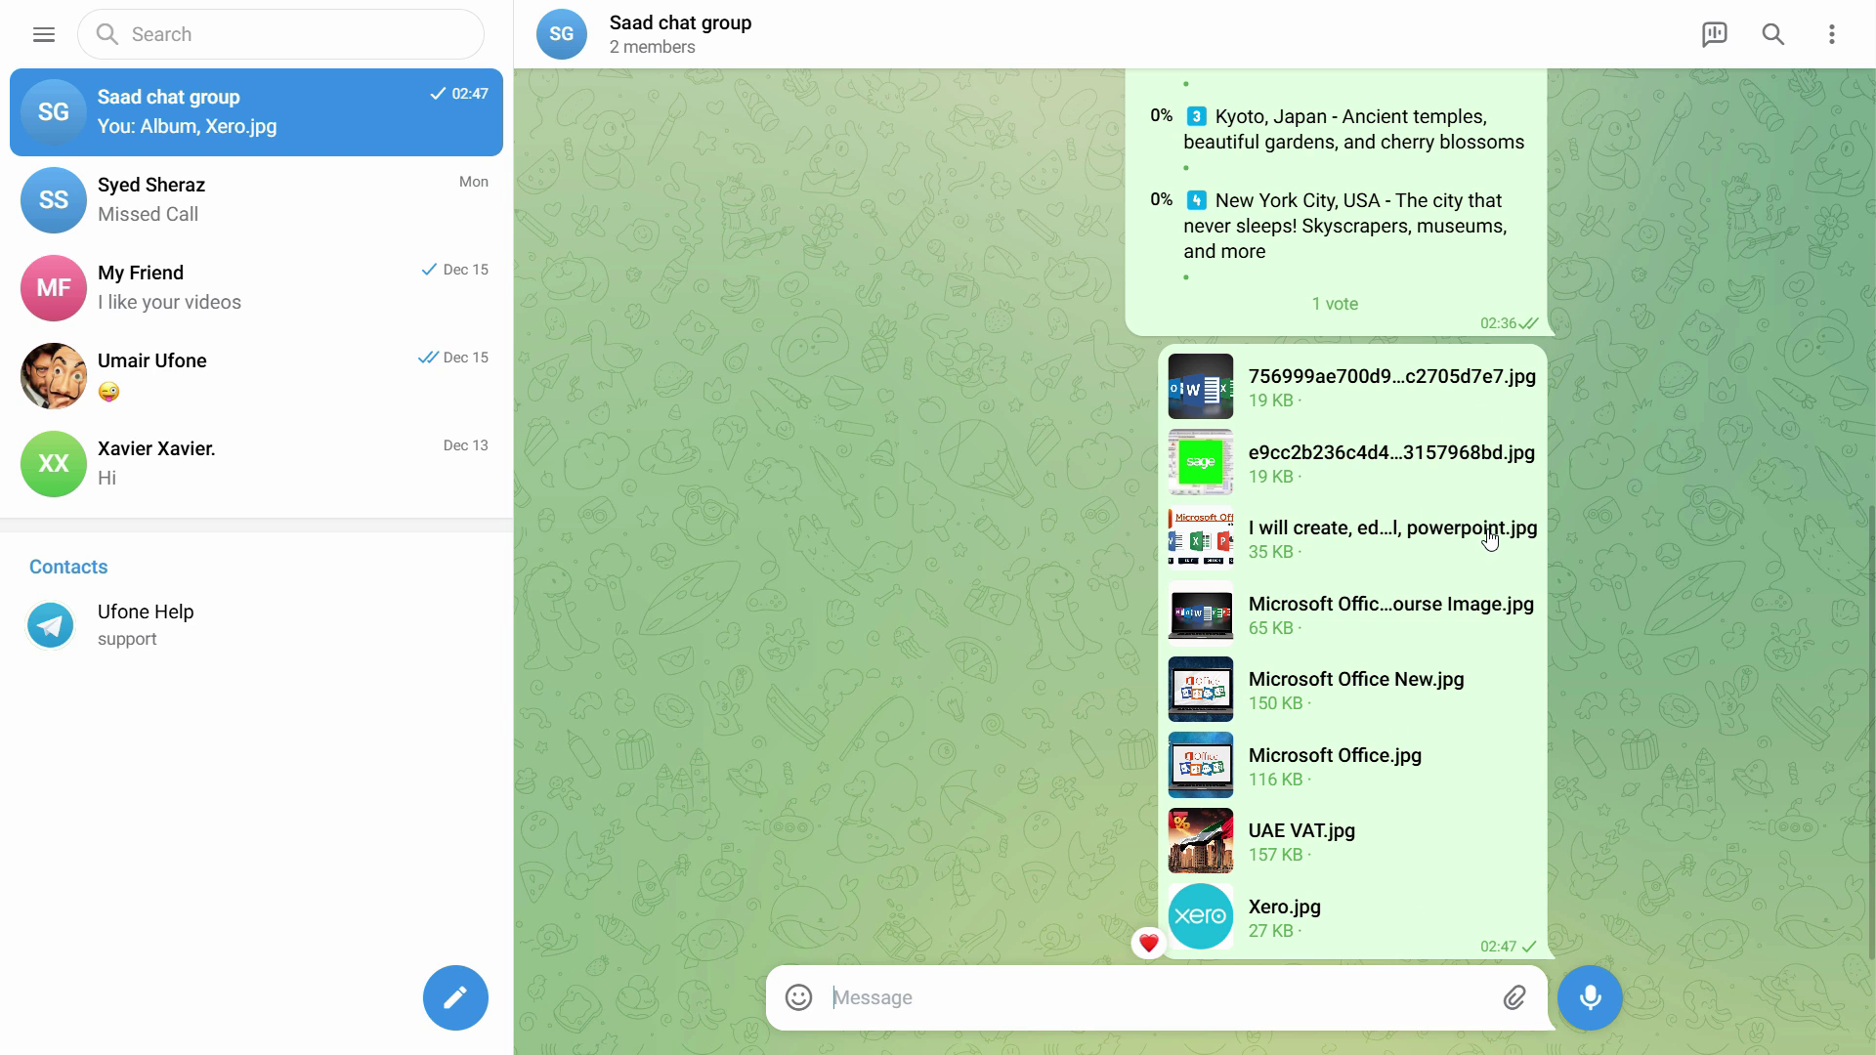
pyautogui.scroll(4, 1523, 661)
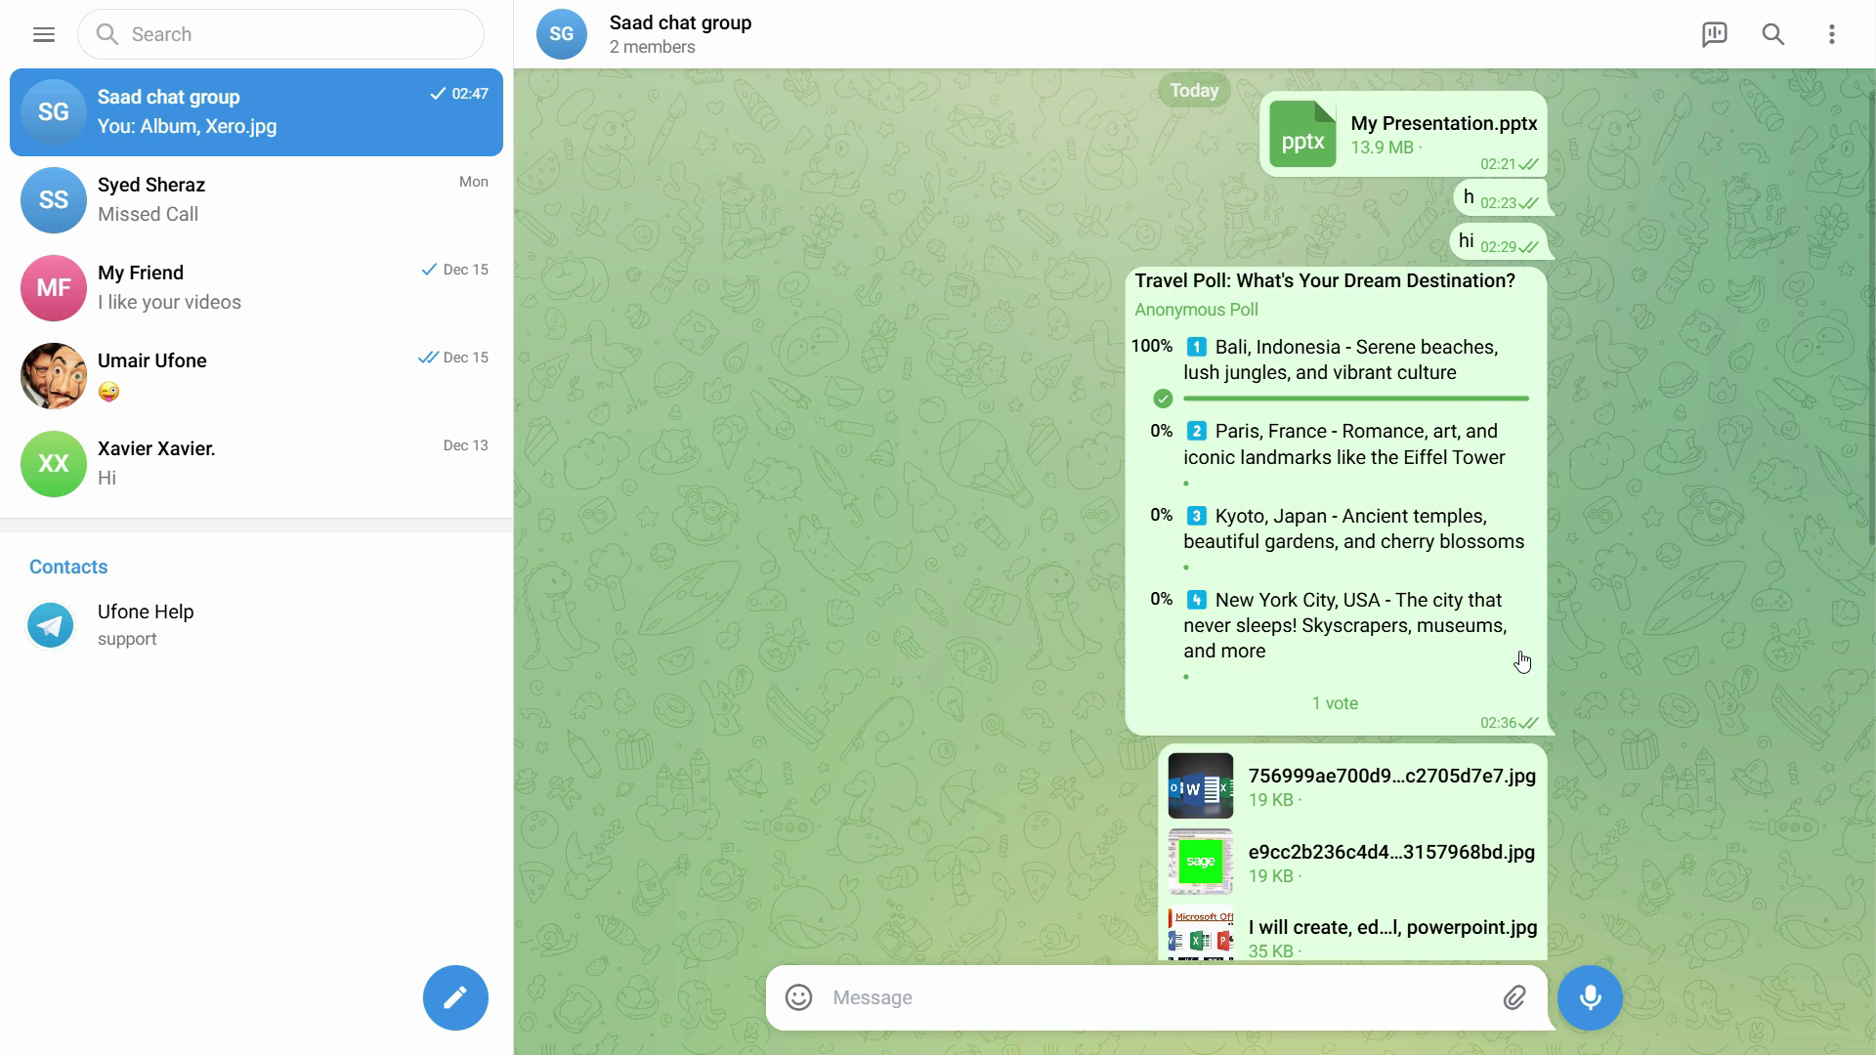
pyautogui.scroll(-4, 1529, 679)
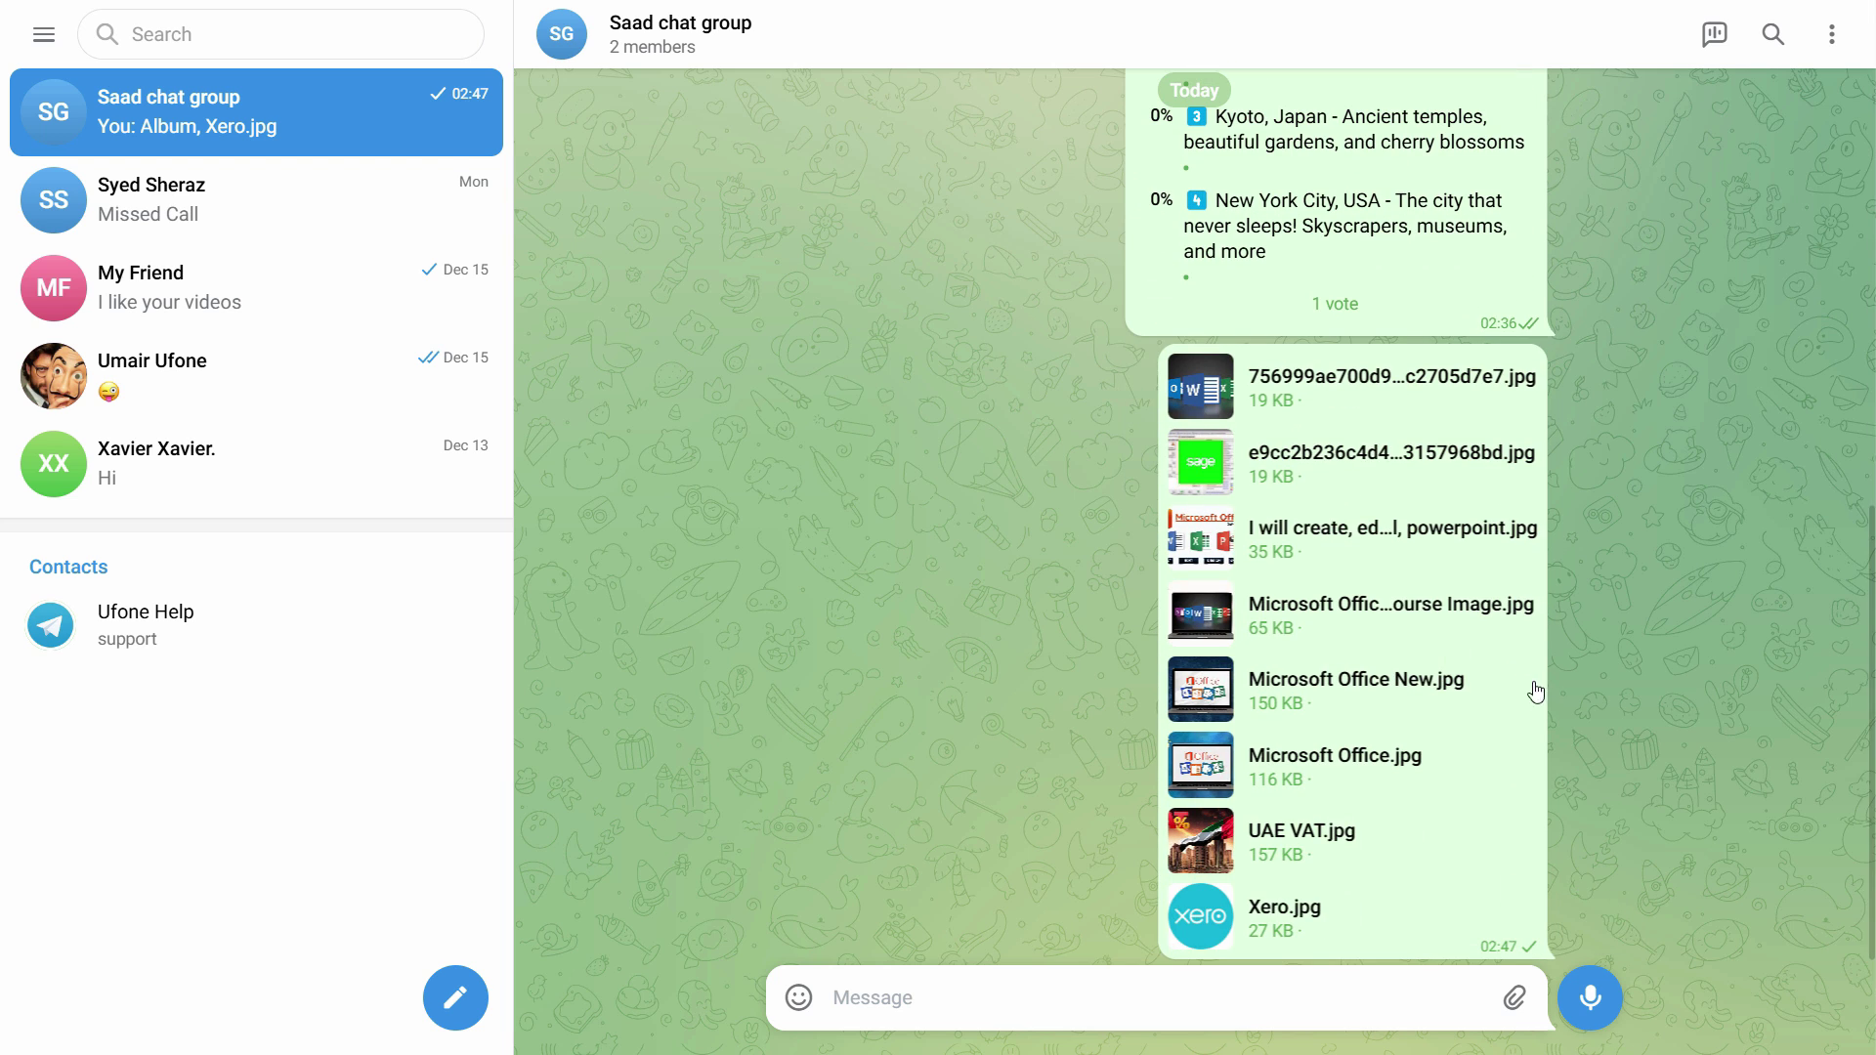
pyautogui.moveTo(1536, 692)
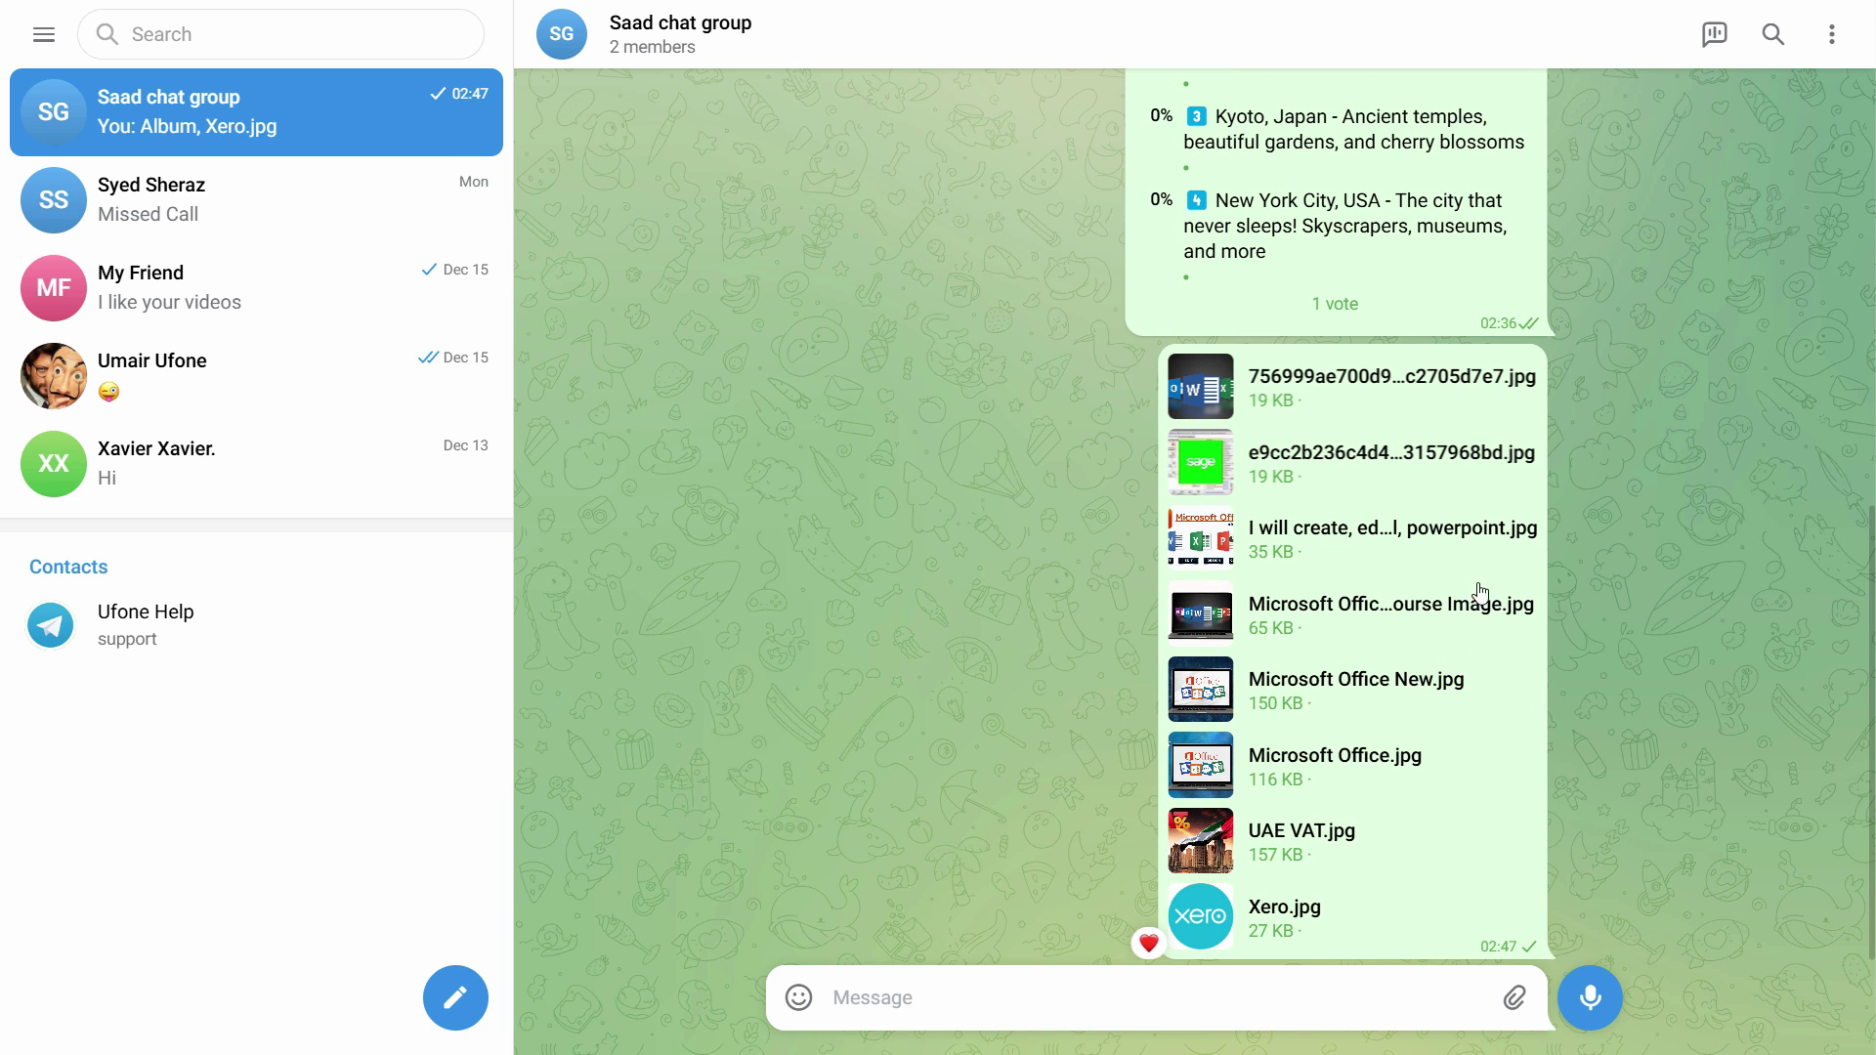
pyautogui.click(1396, 405)
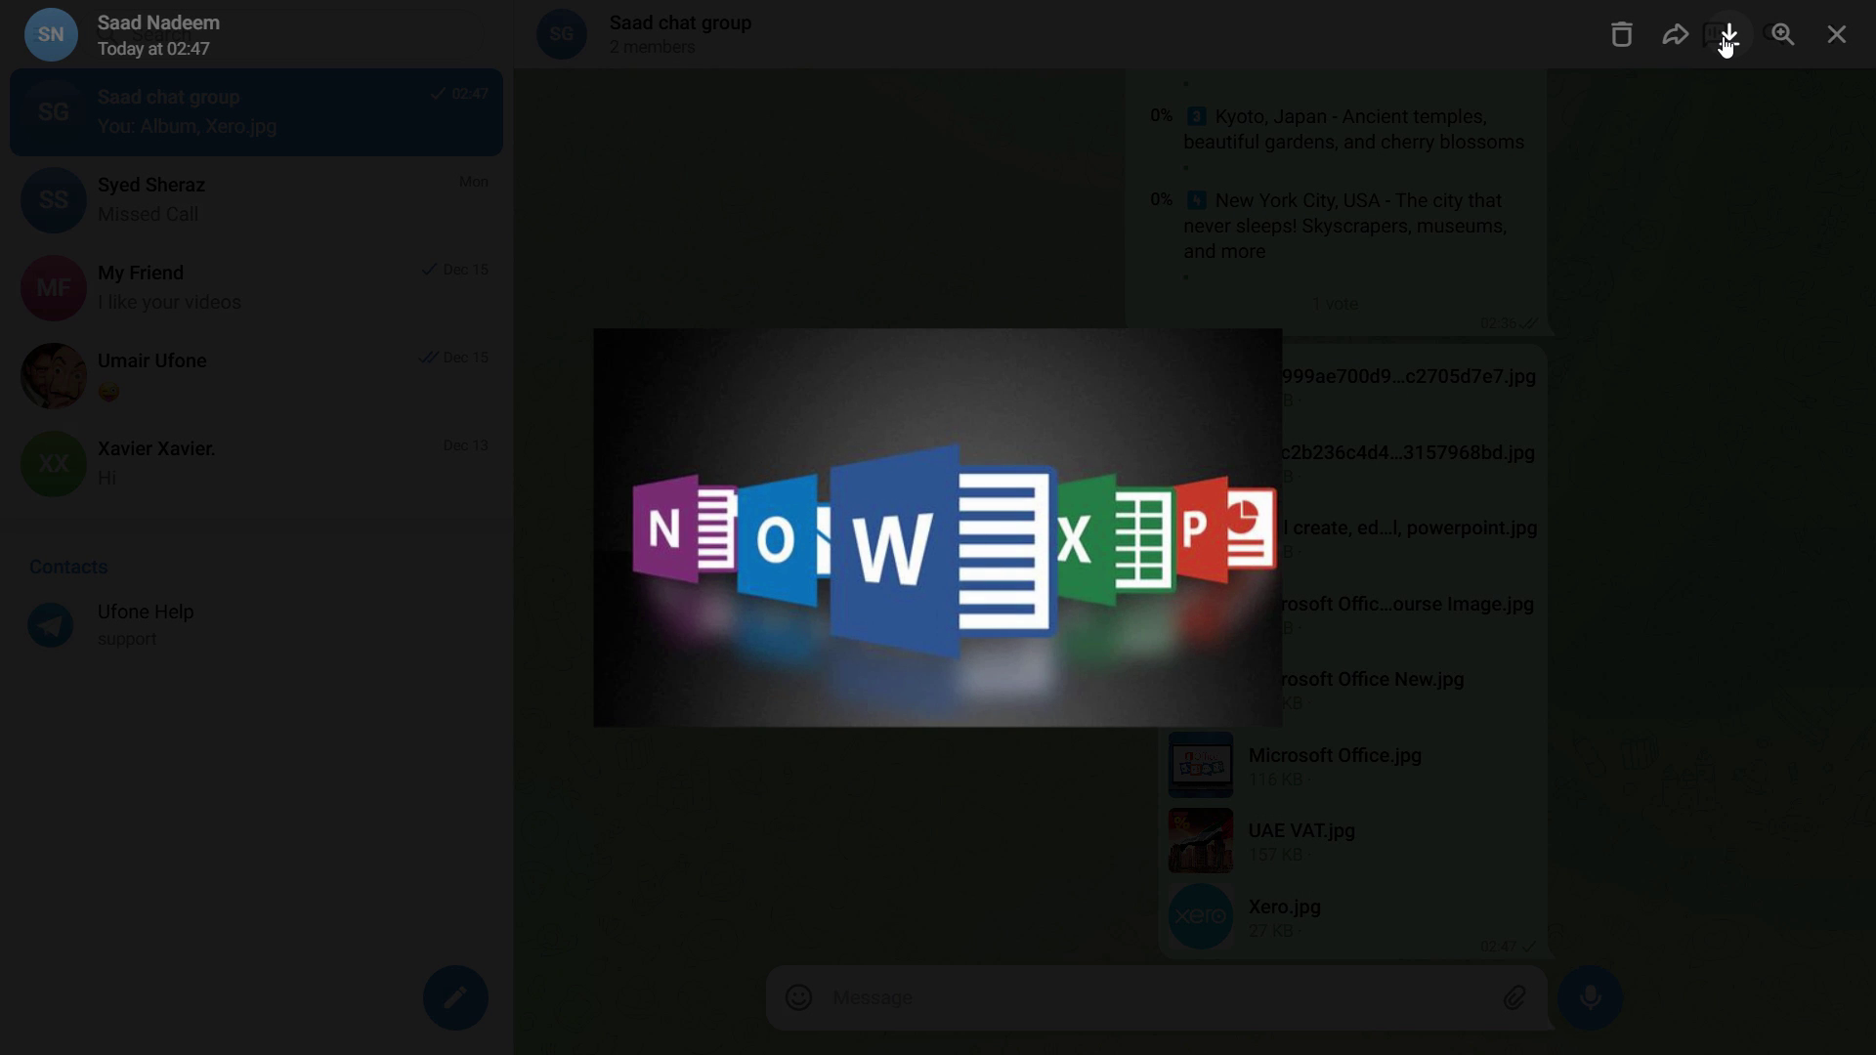
pyautogui.click(1728, 43)
pyautogui.press('Escape')
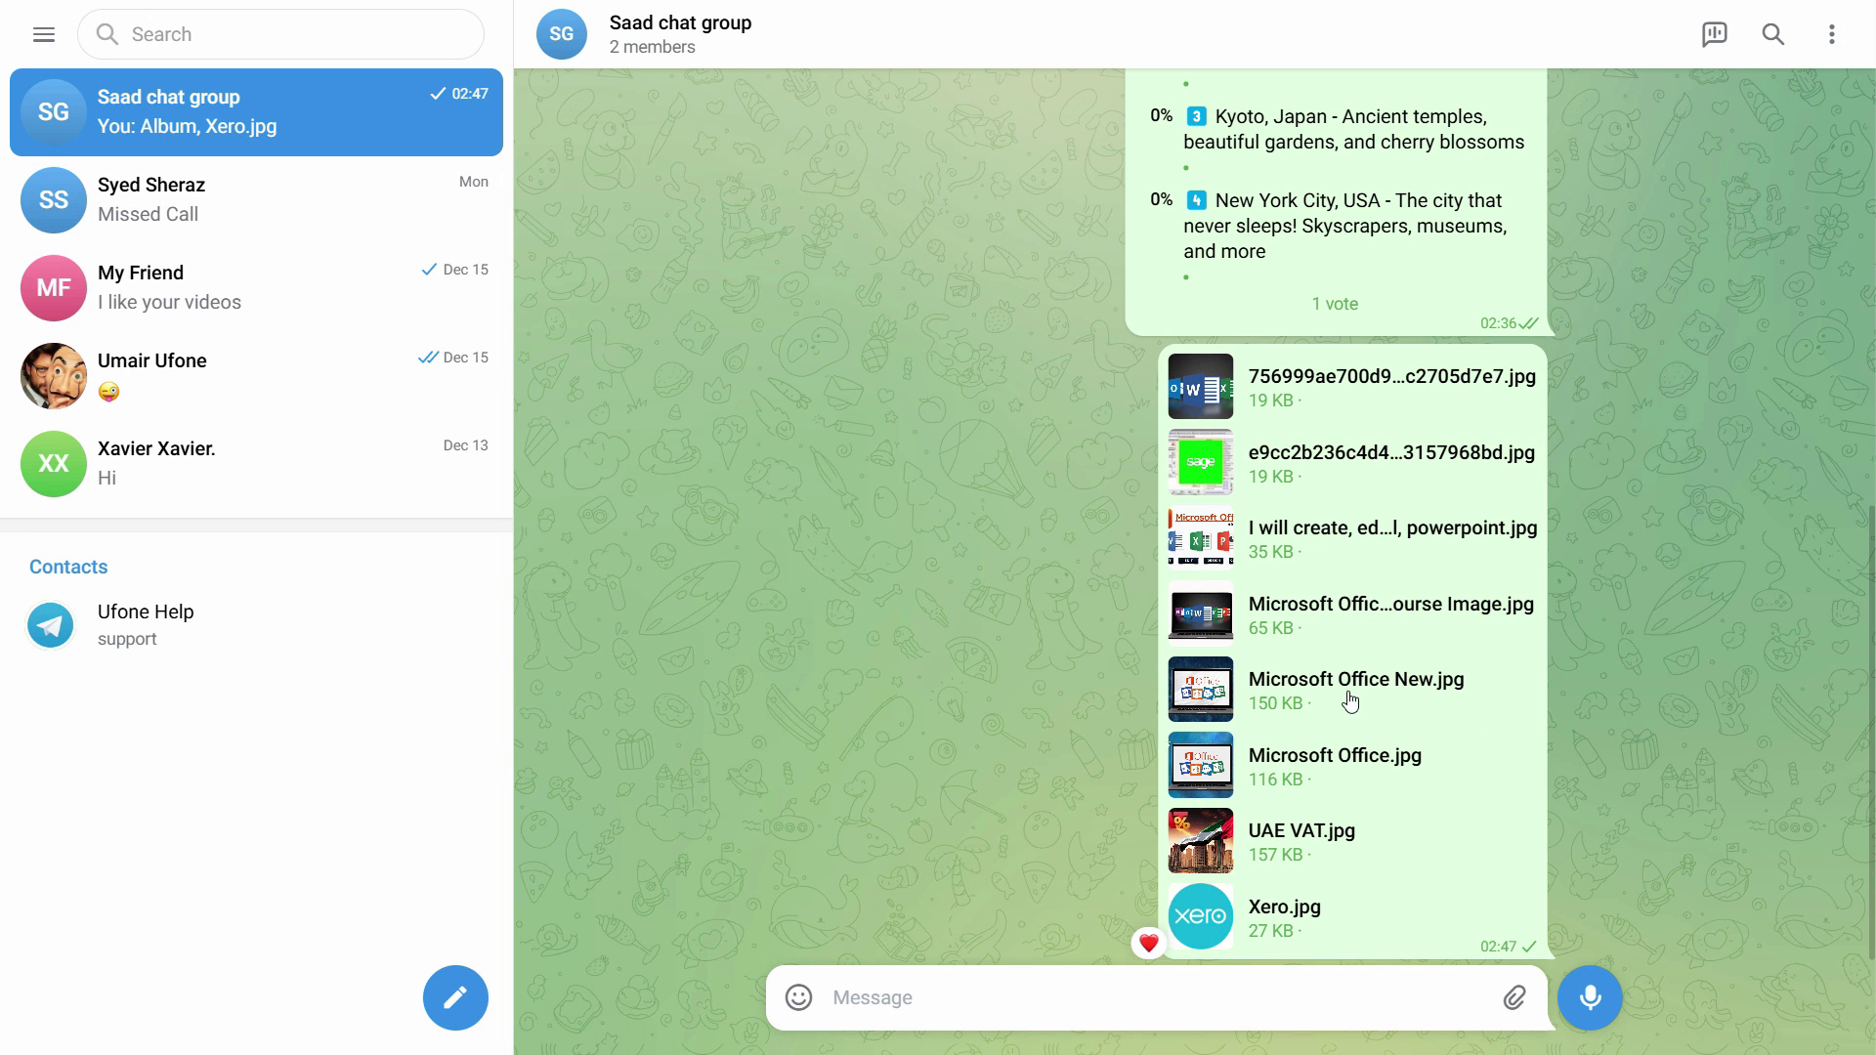
# Step: Select five album images: Xero.jpg, UAE VAT.jpg, Microsoft Office.jpg, Microsoft Office New.jpg and the course image
pyautogui.rightClick(1342, 928)
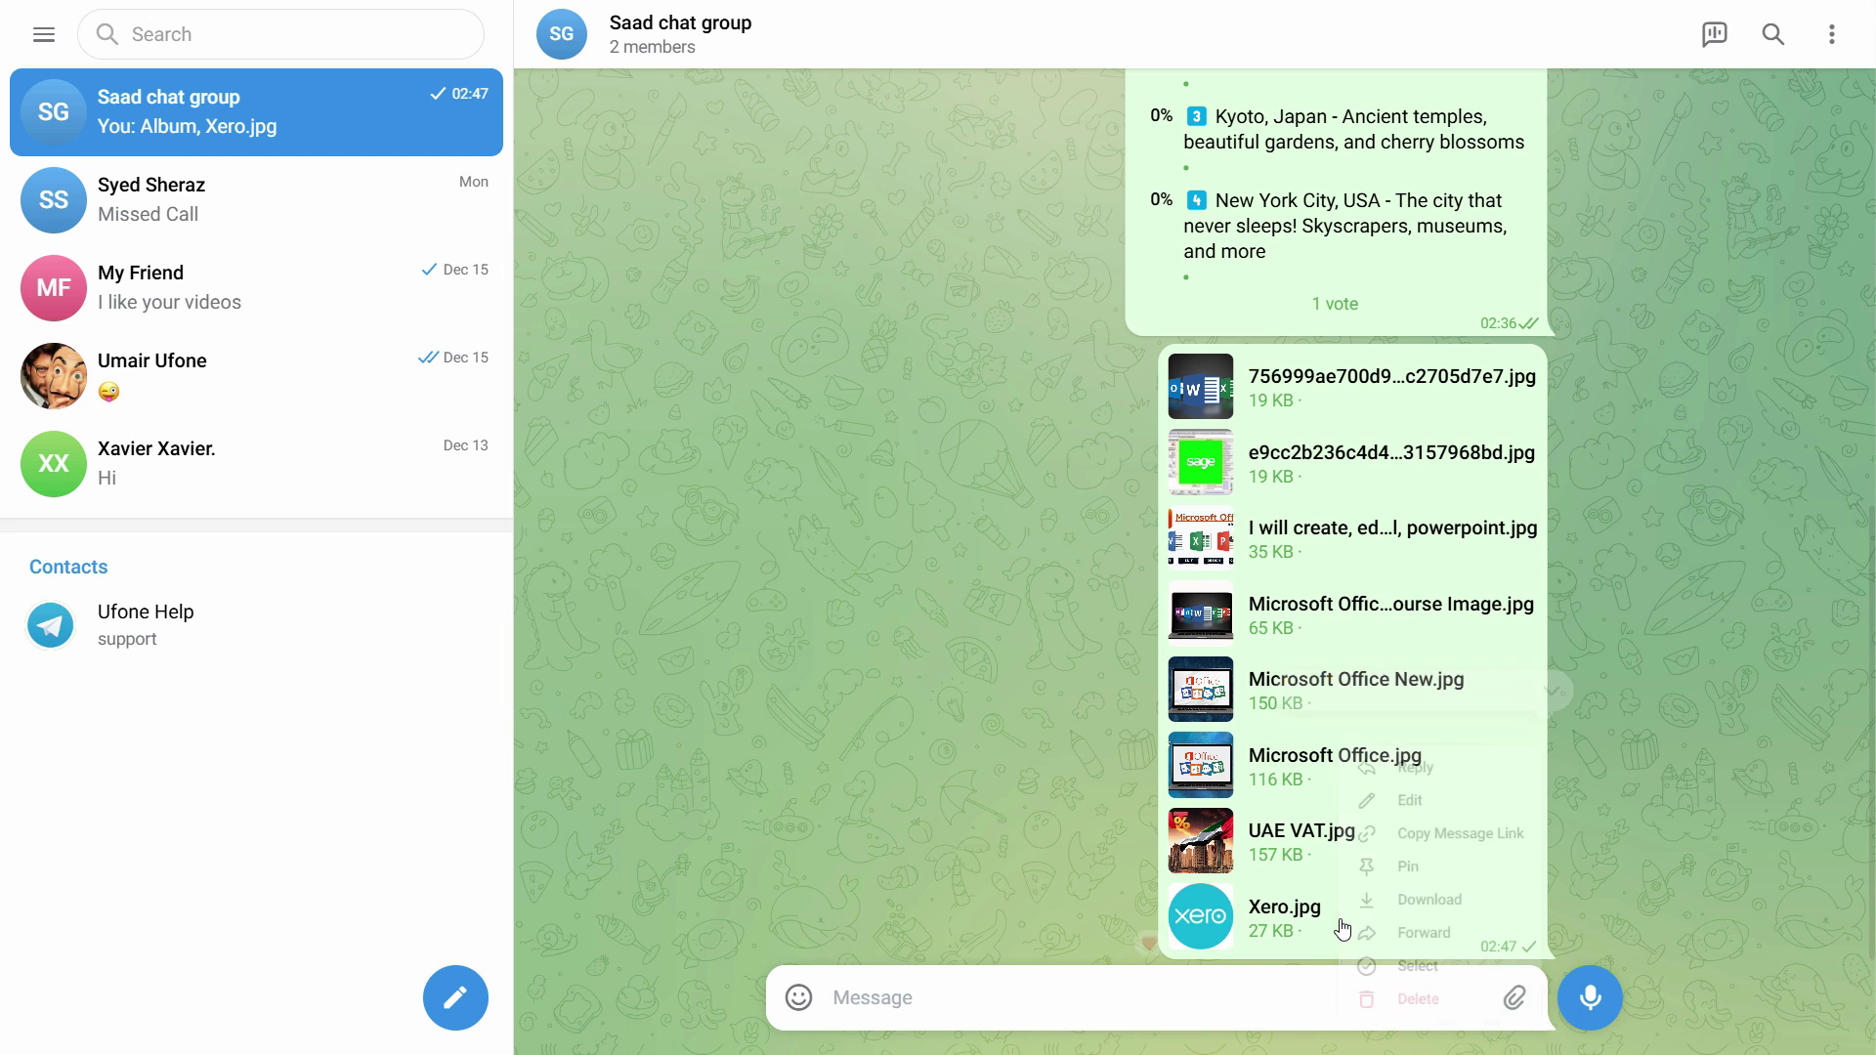
pyautogui.click(1400, 978)
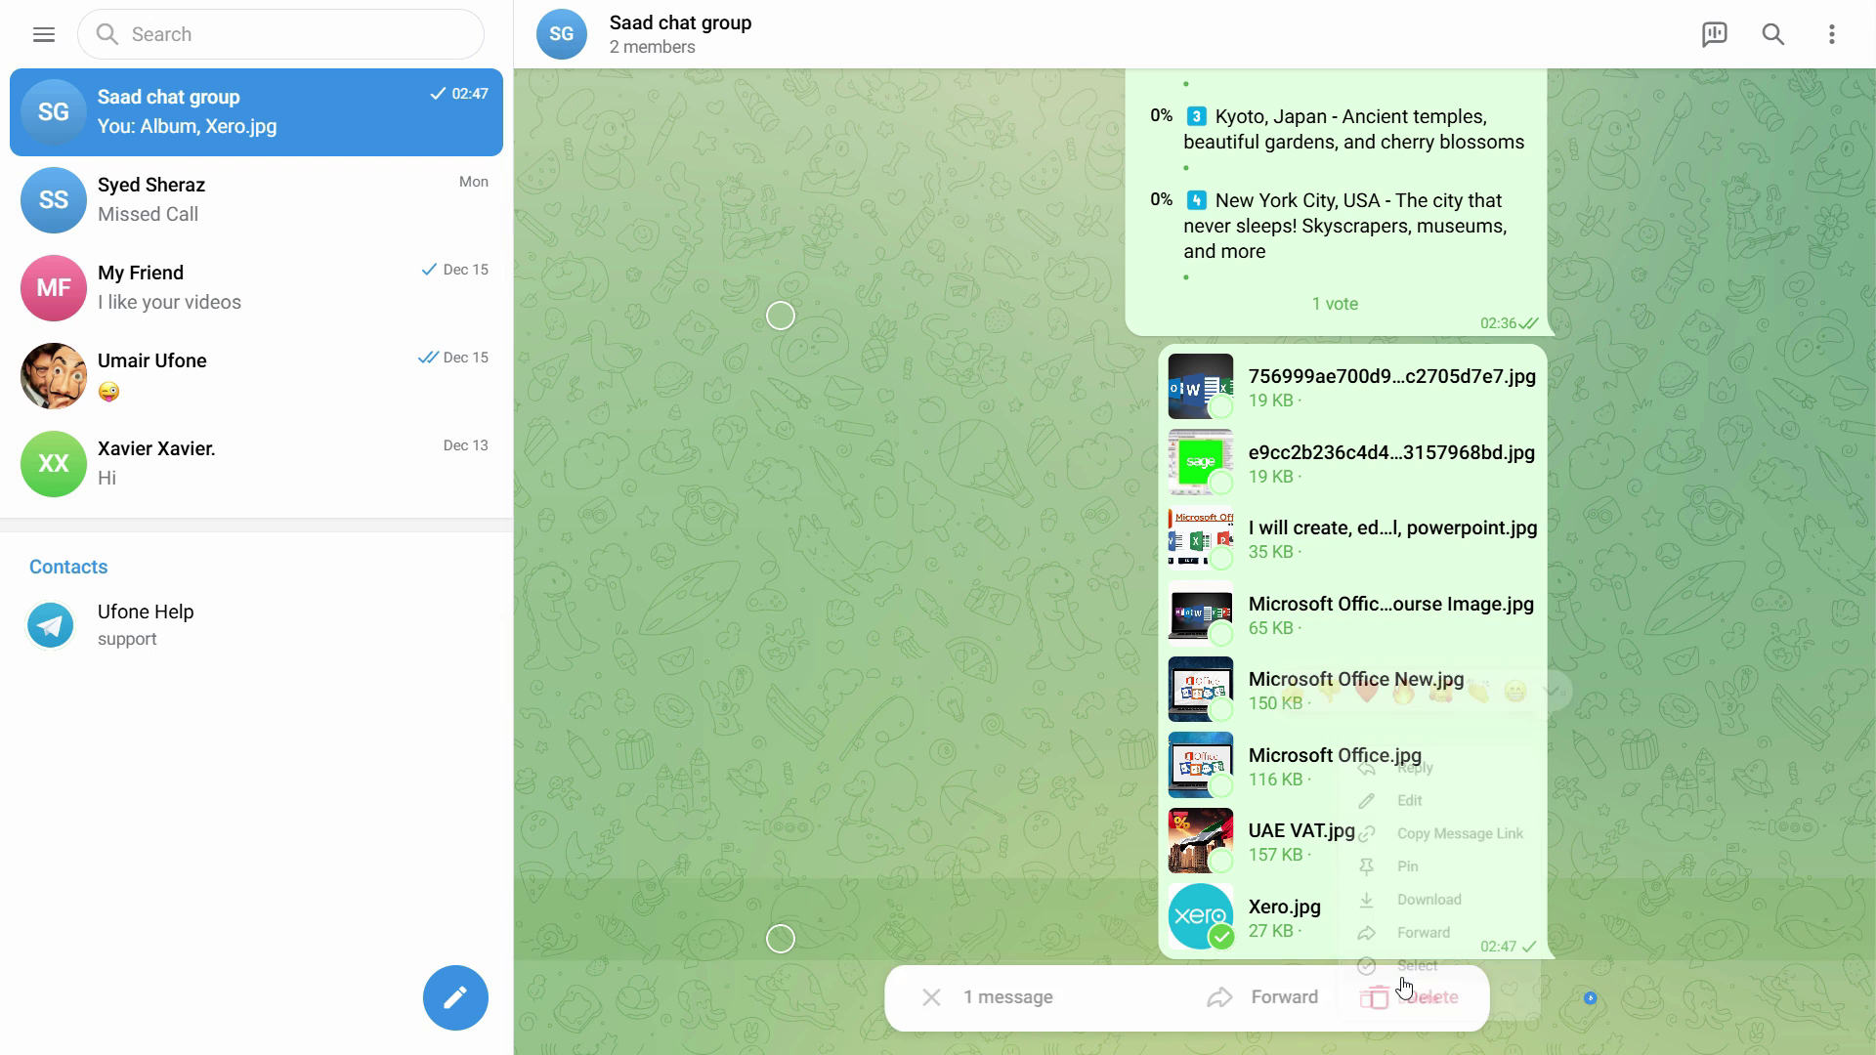
pyautogui.click(1222, 862)
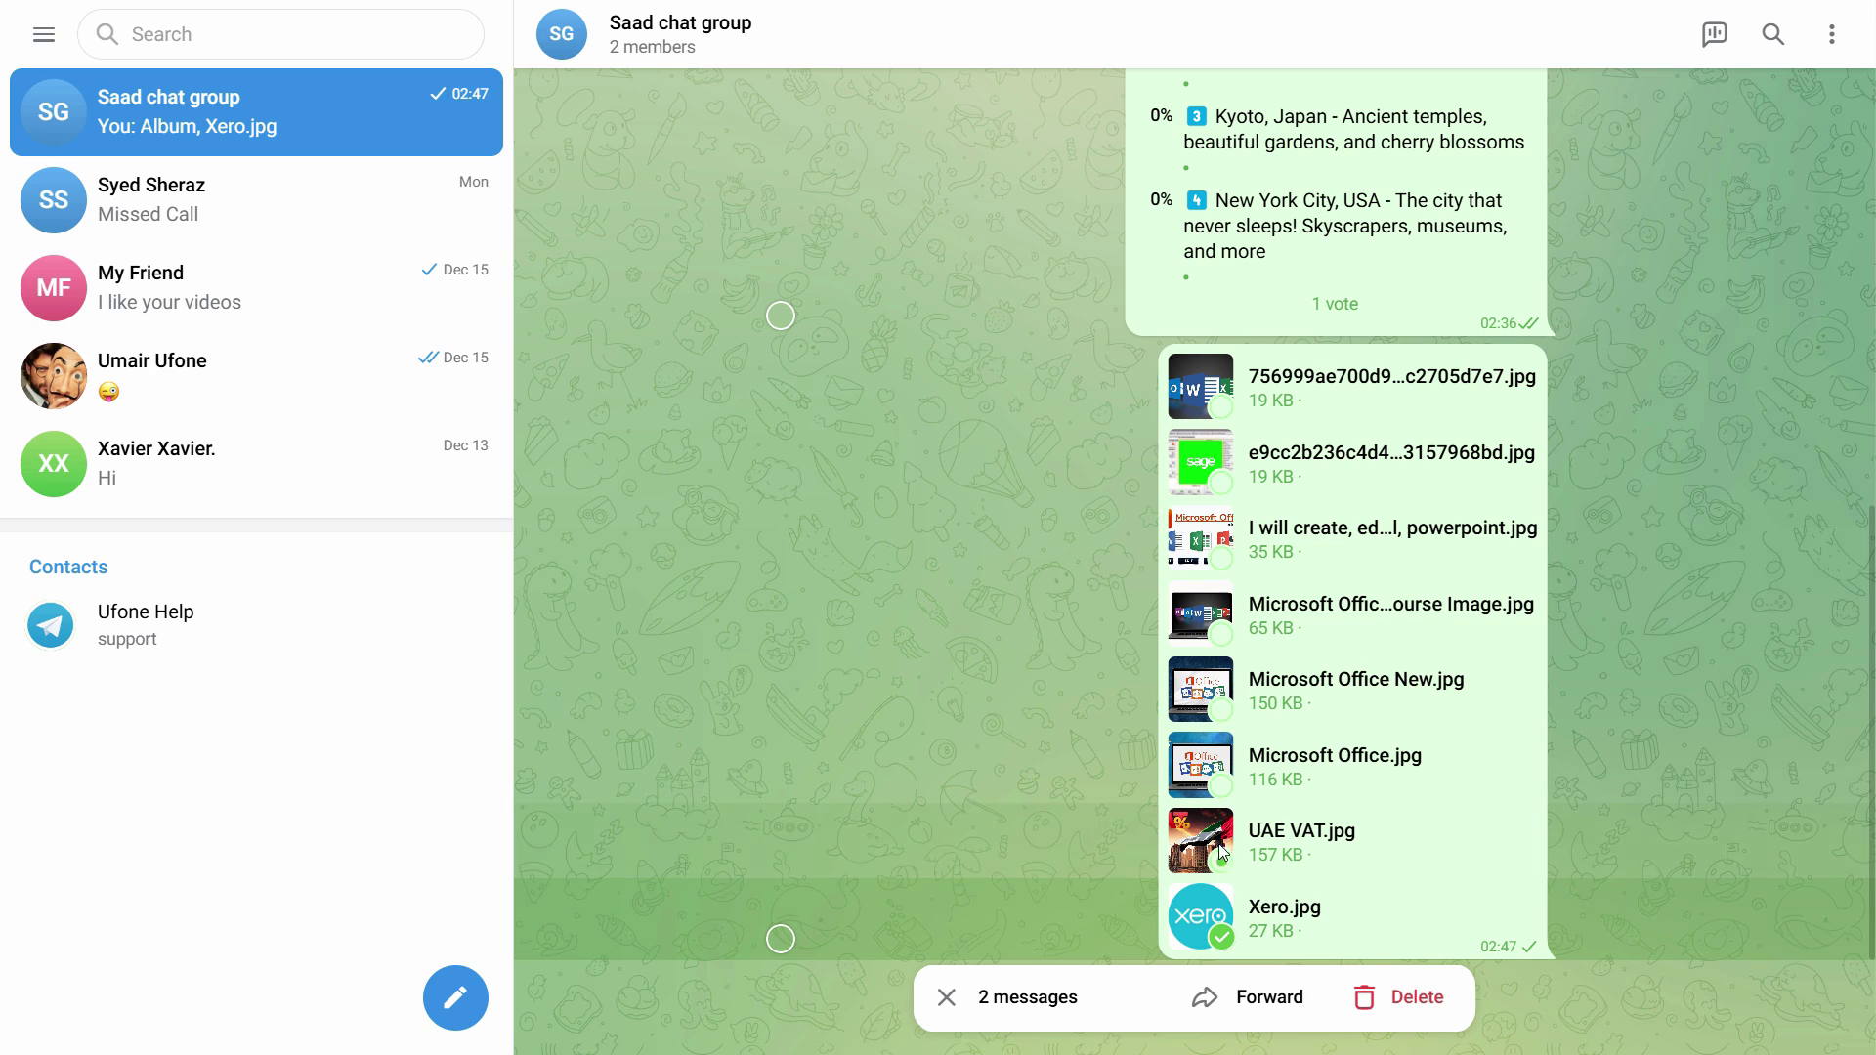
pyautogui.click(1226, 787)
pyautogui.click(1221, 712)
pyautogui.click(1219, 635)
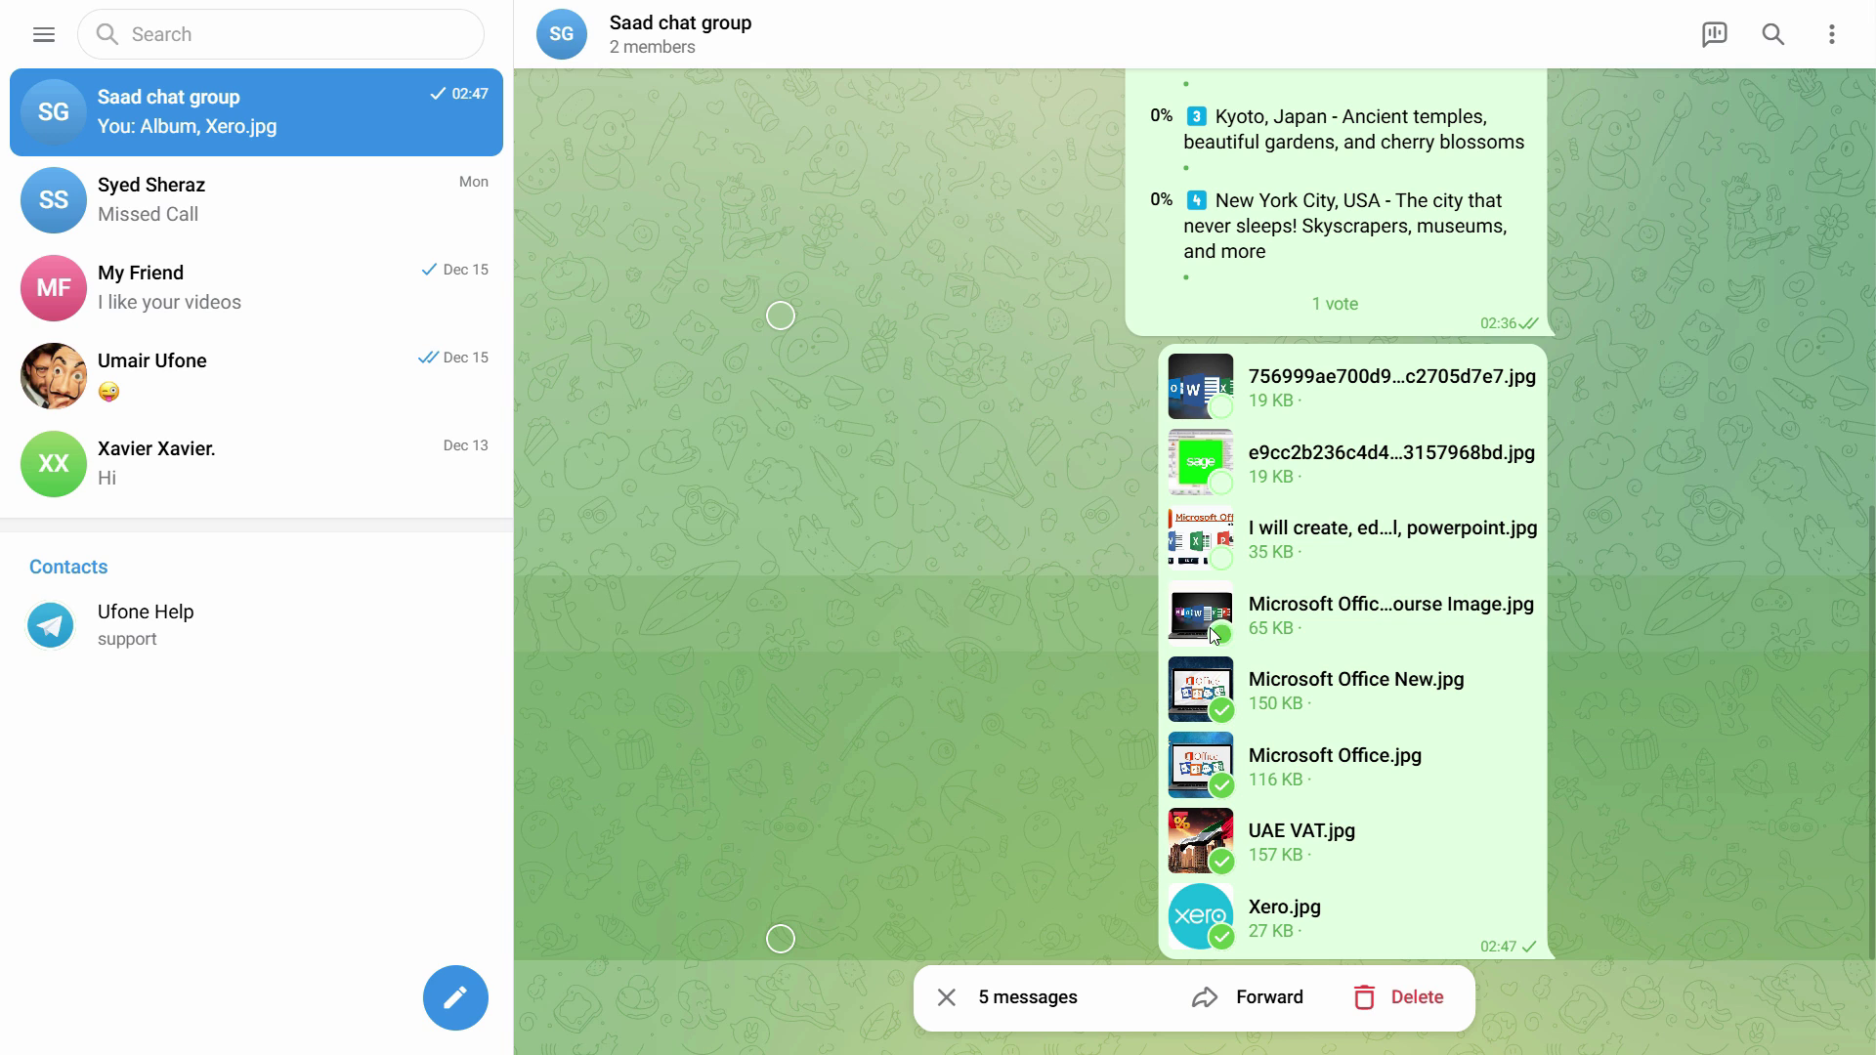
# Step: Download the selected files, allowing multiple downloads, and exit fullscreen
pyautogui.rightClick(1324, 702)
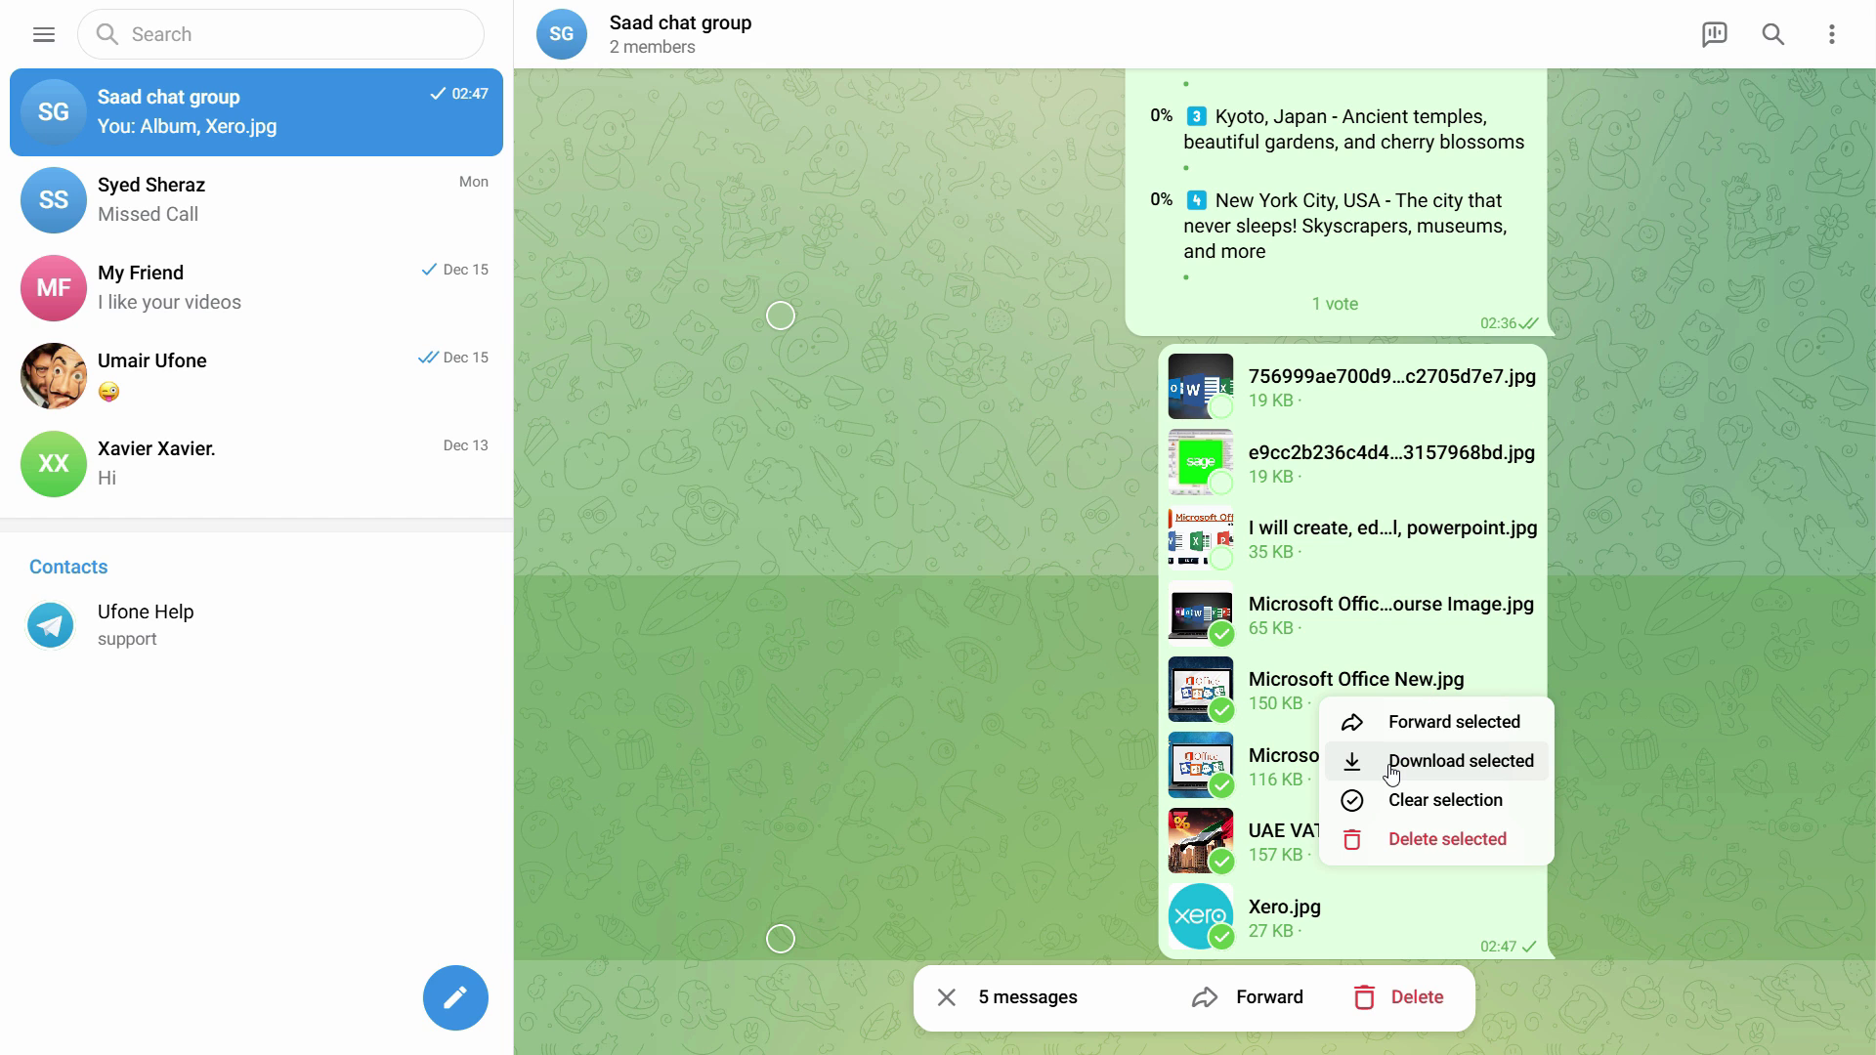
pyautogui.click(1395, 772)
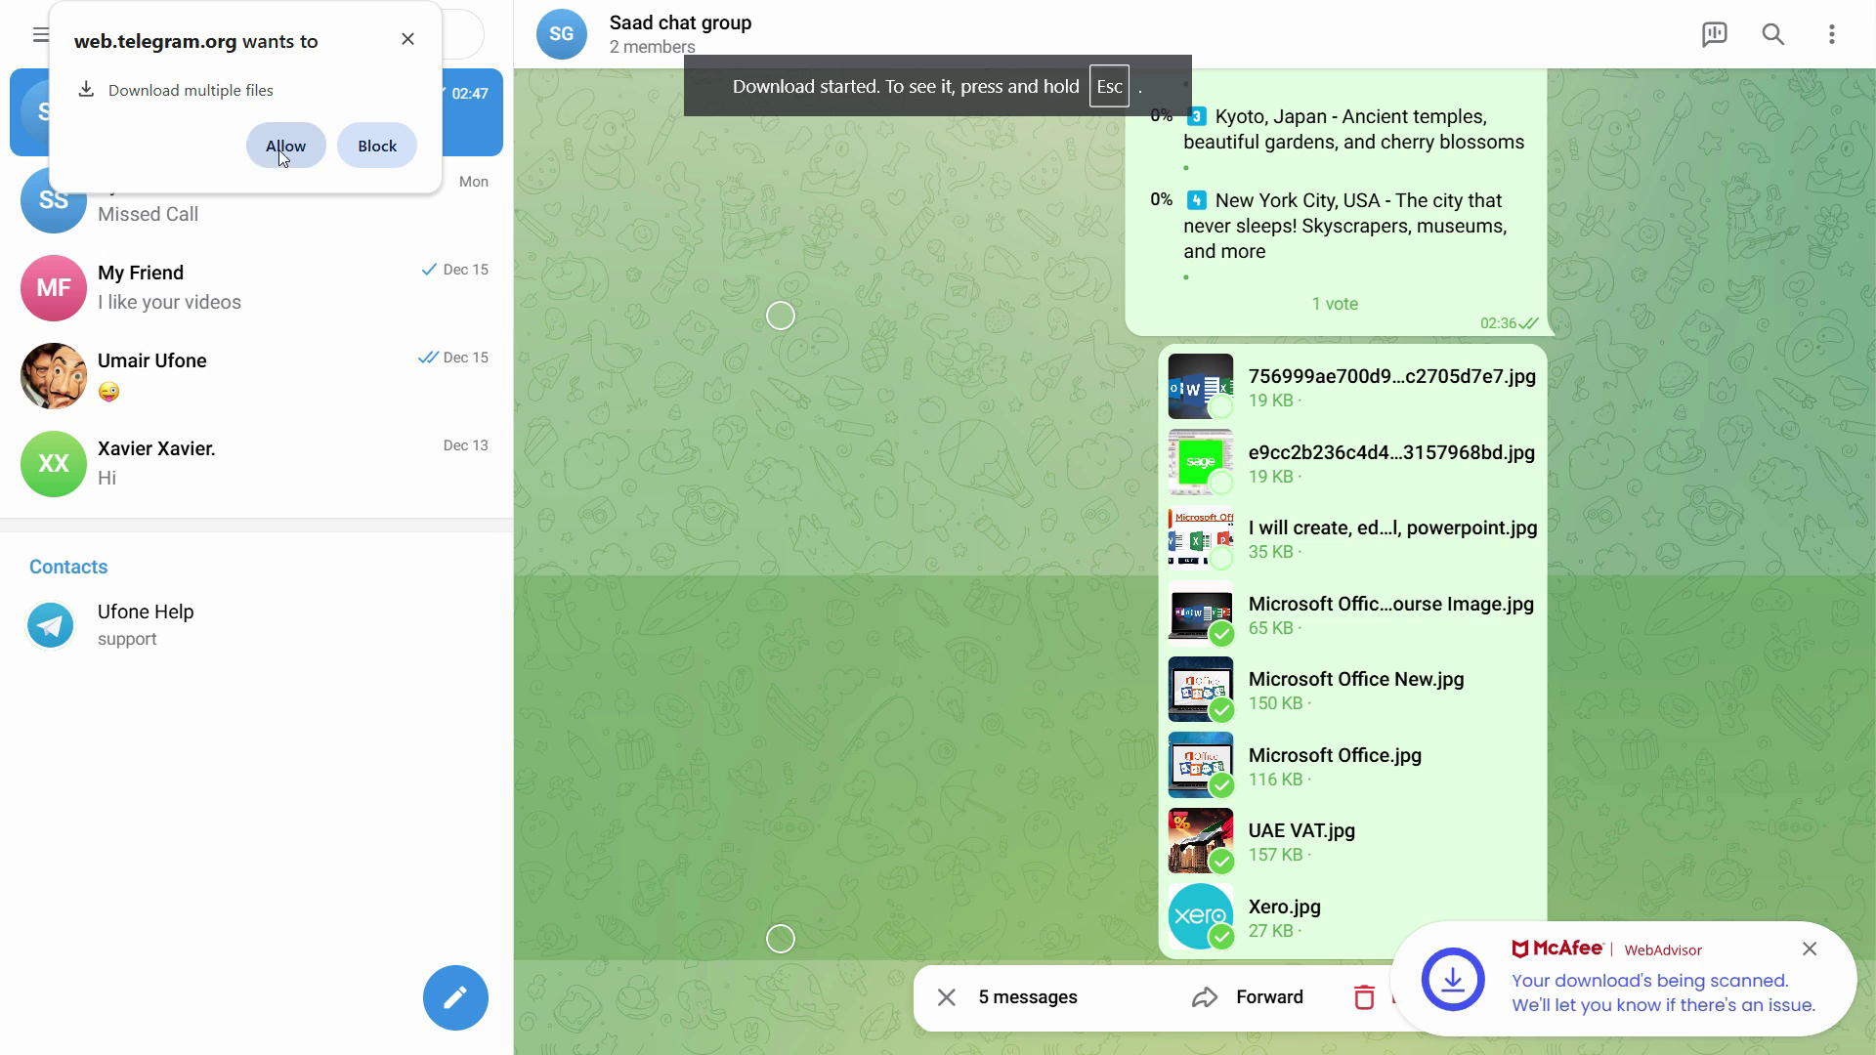
pyautogui.click(287, 148)
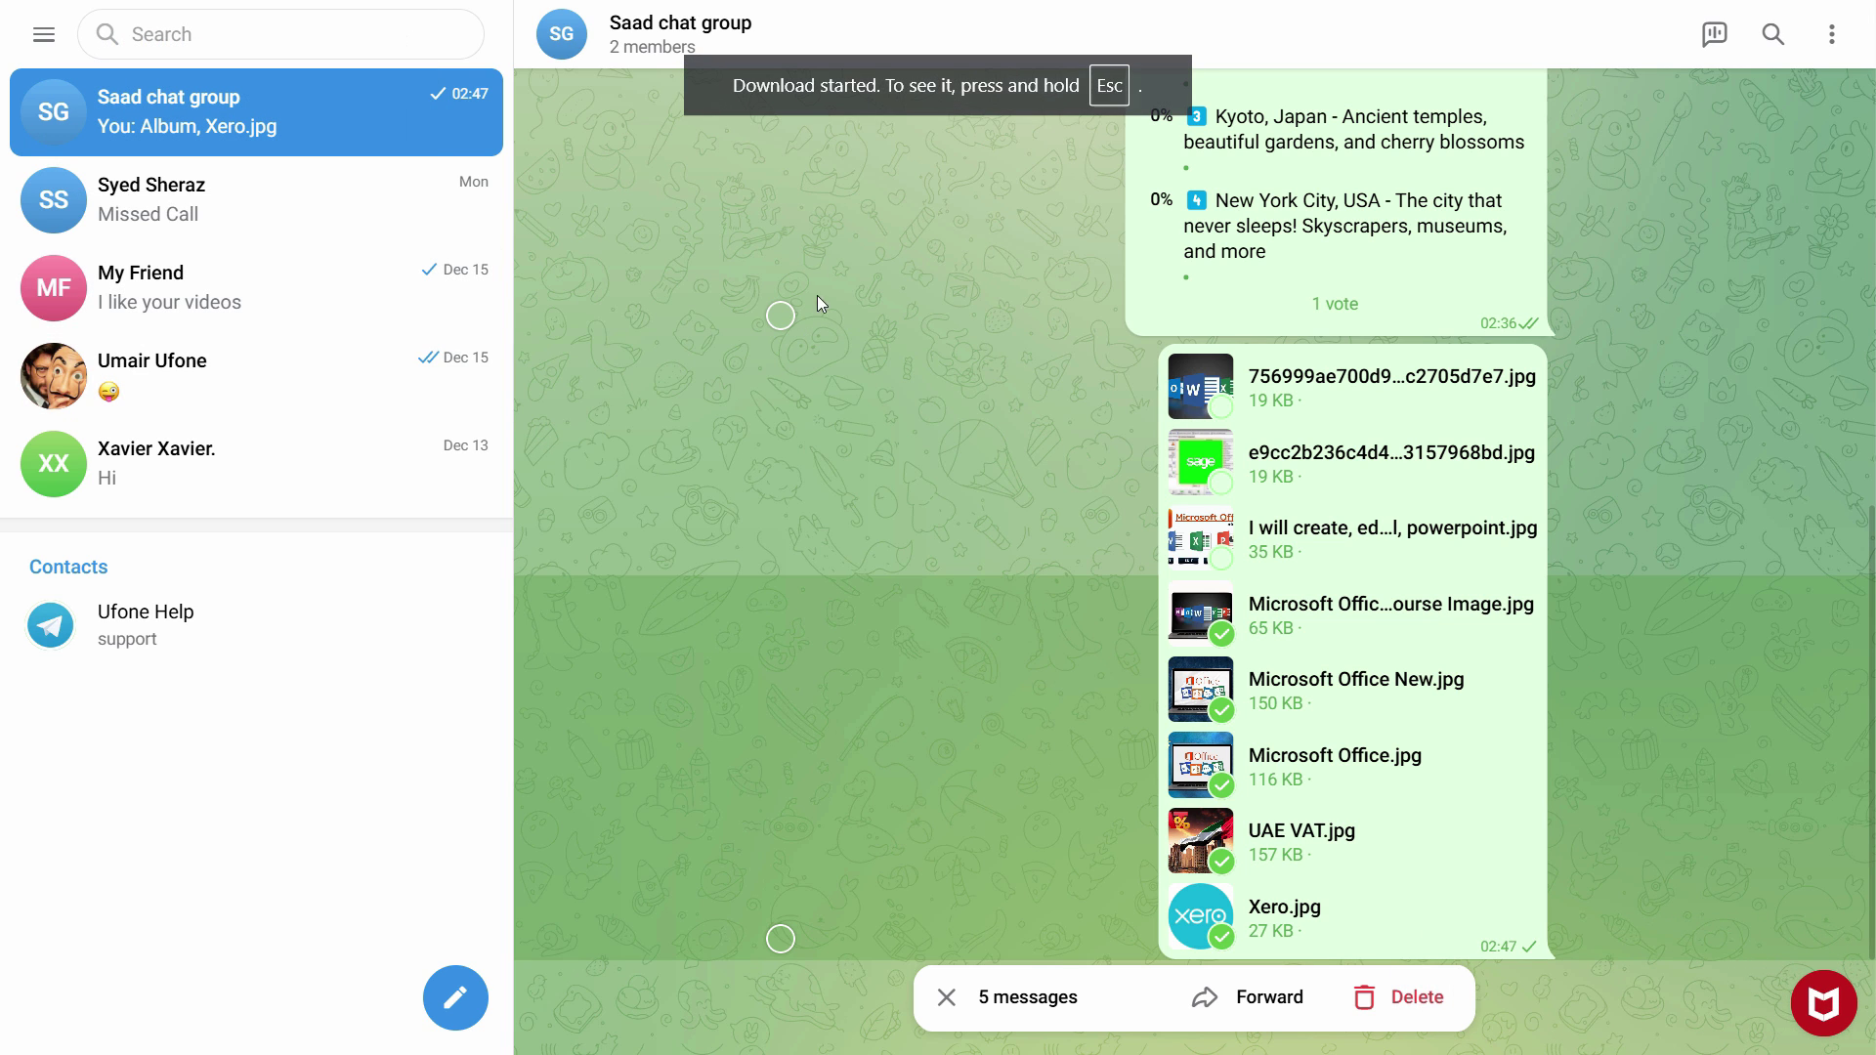
pyautogui.press('Escape')
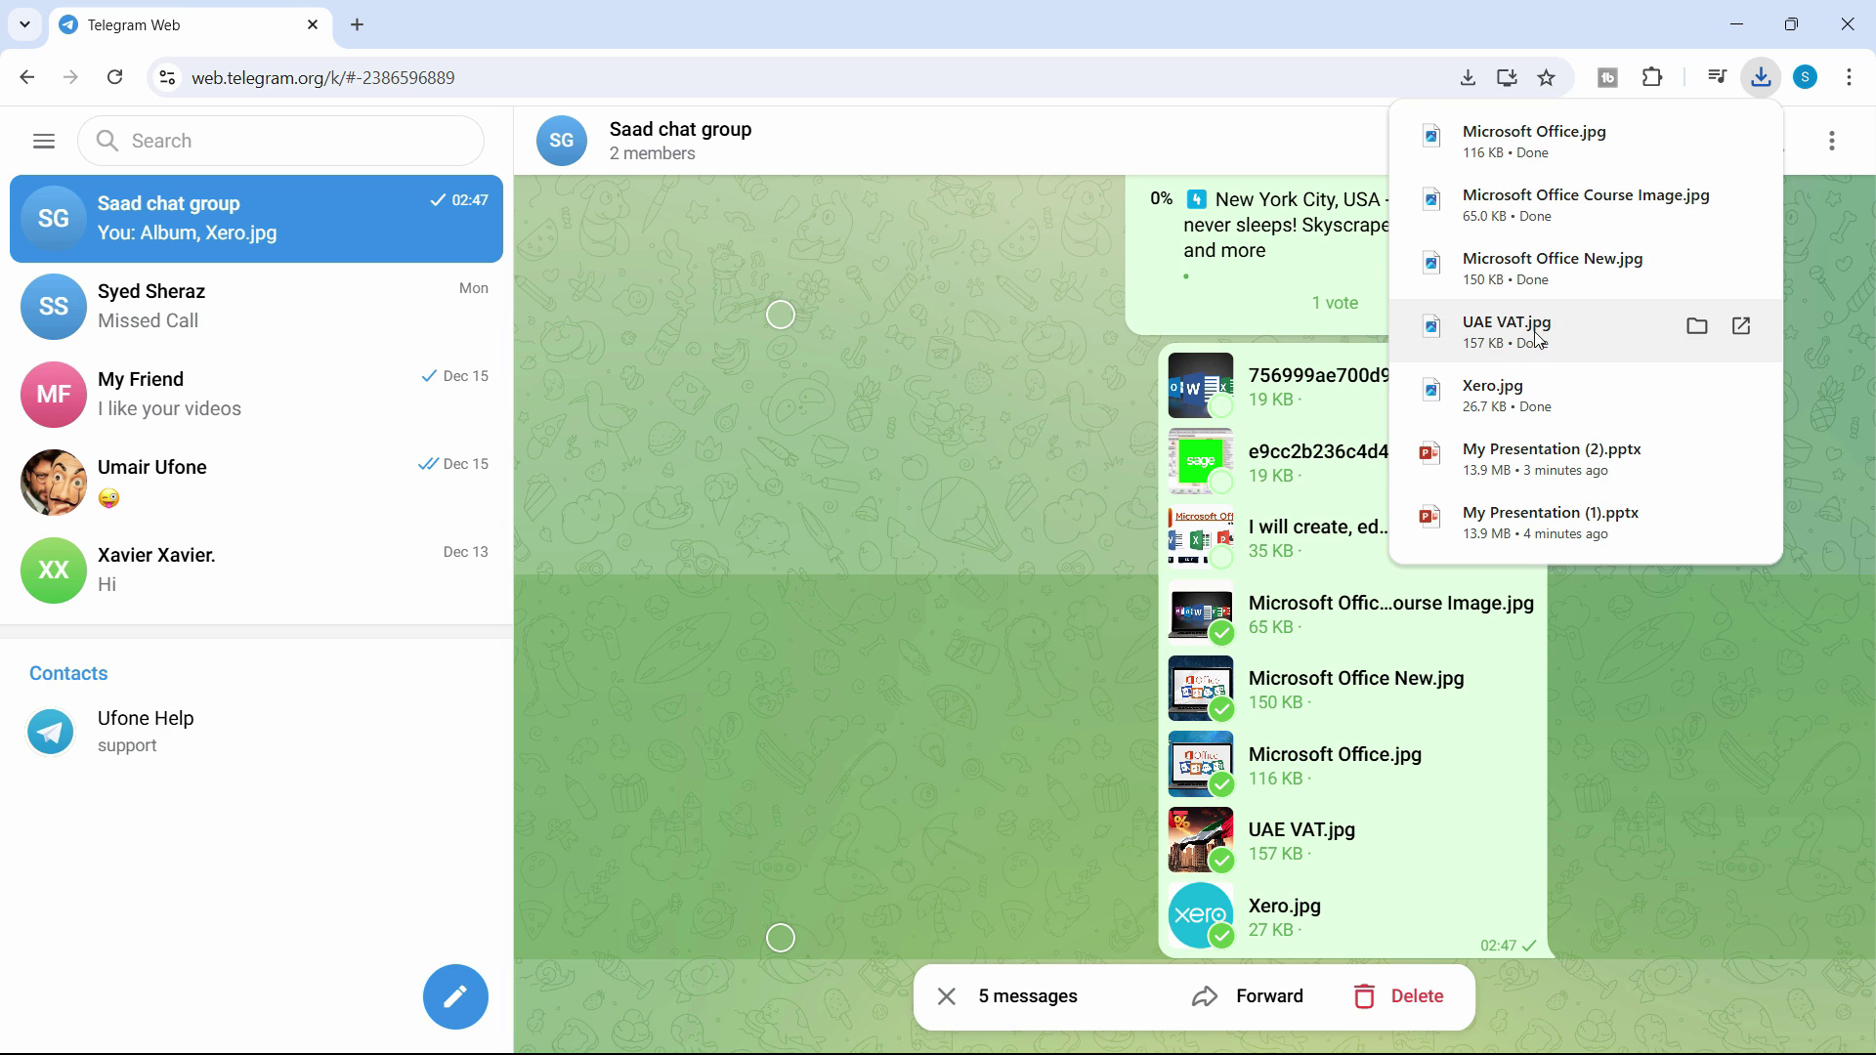
# Step: Close the downloads list and clear the message selection, returning the album to normal view
pyautogui.click(973, 428)
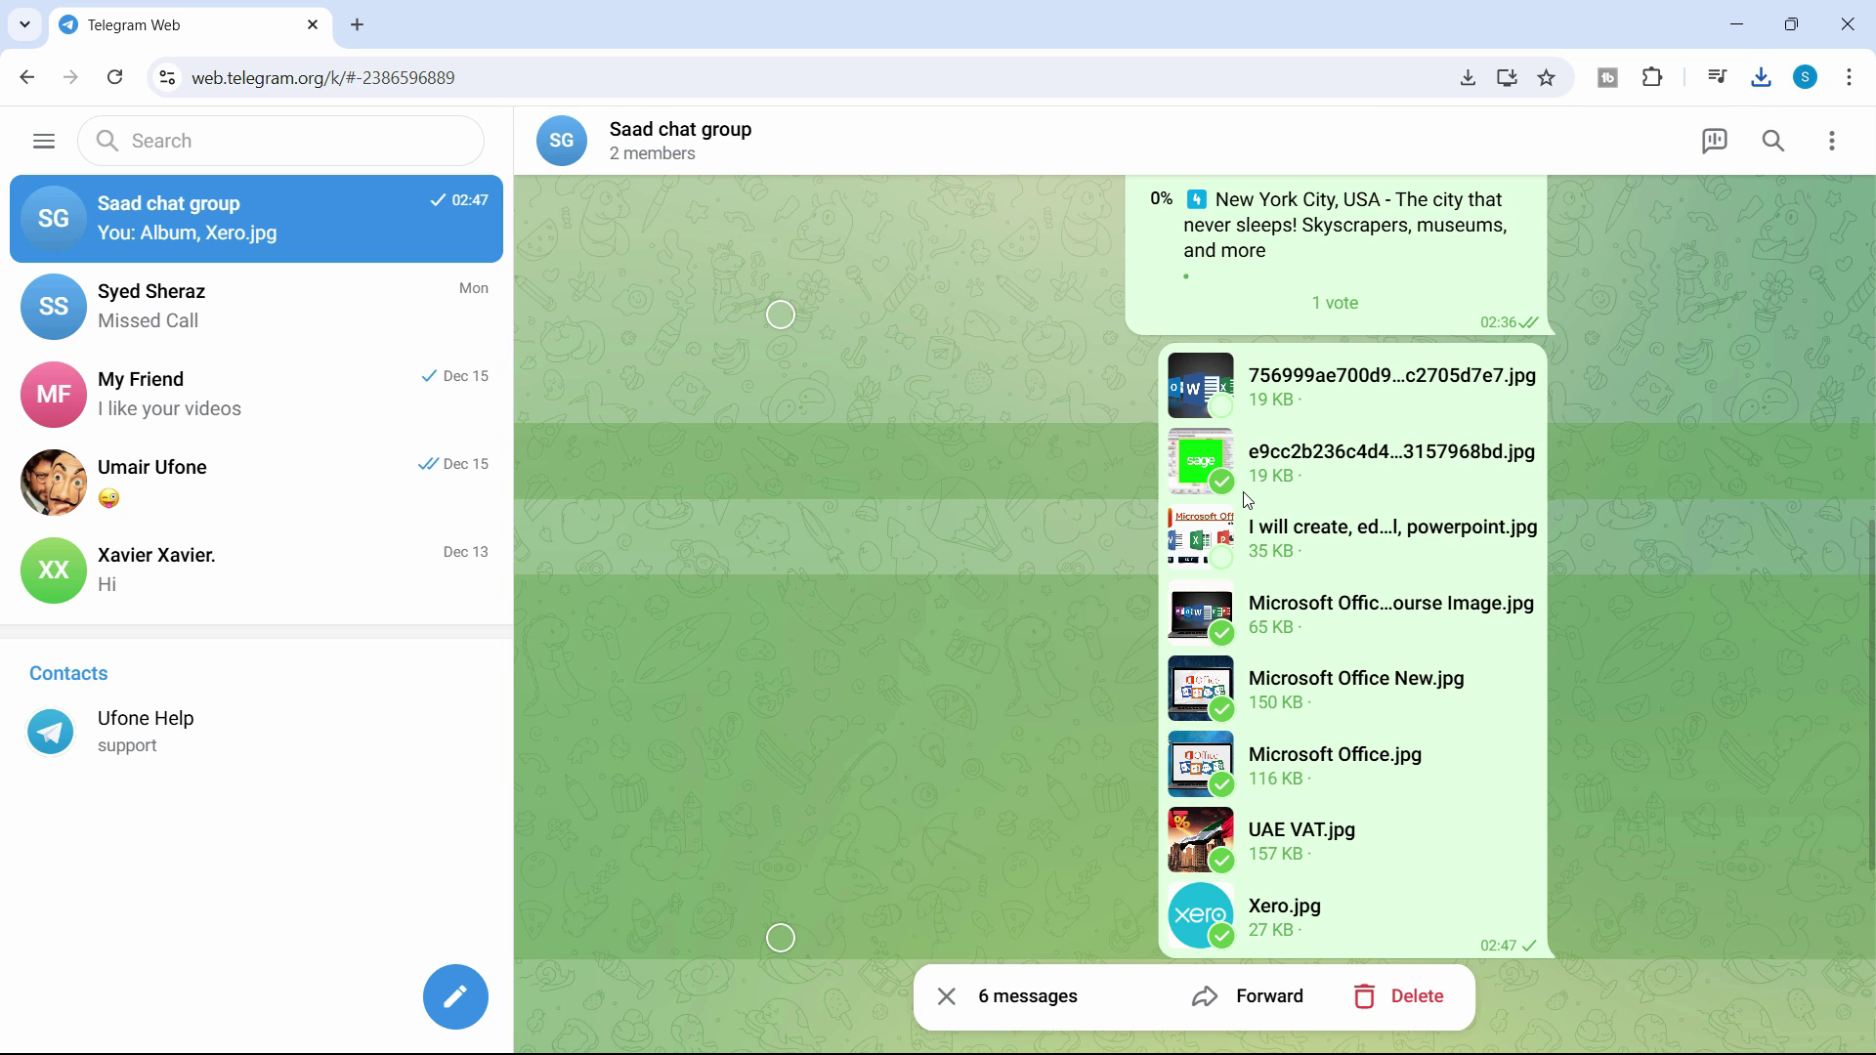
pyautogui.press('Escape')
pyautogui.scroll(5, 893, 481)
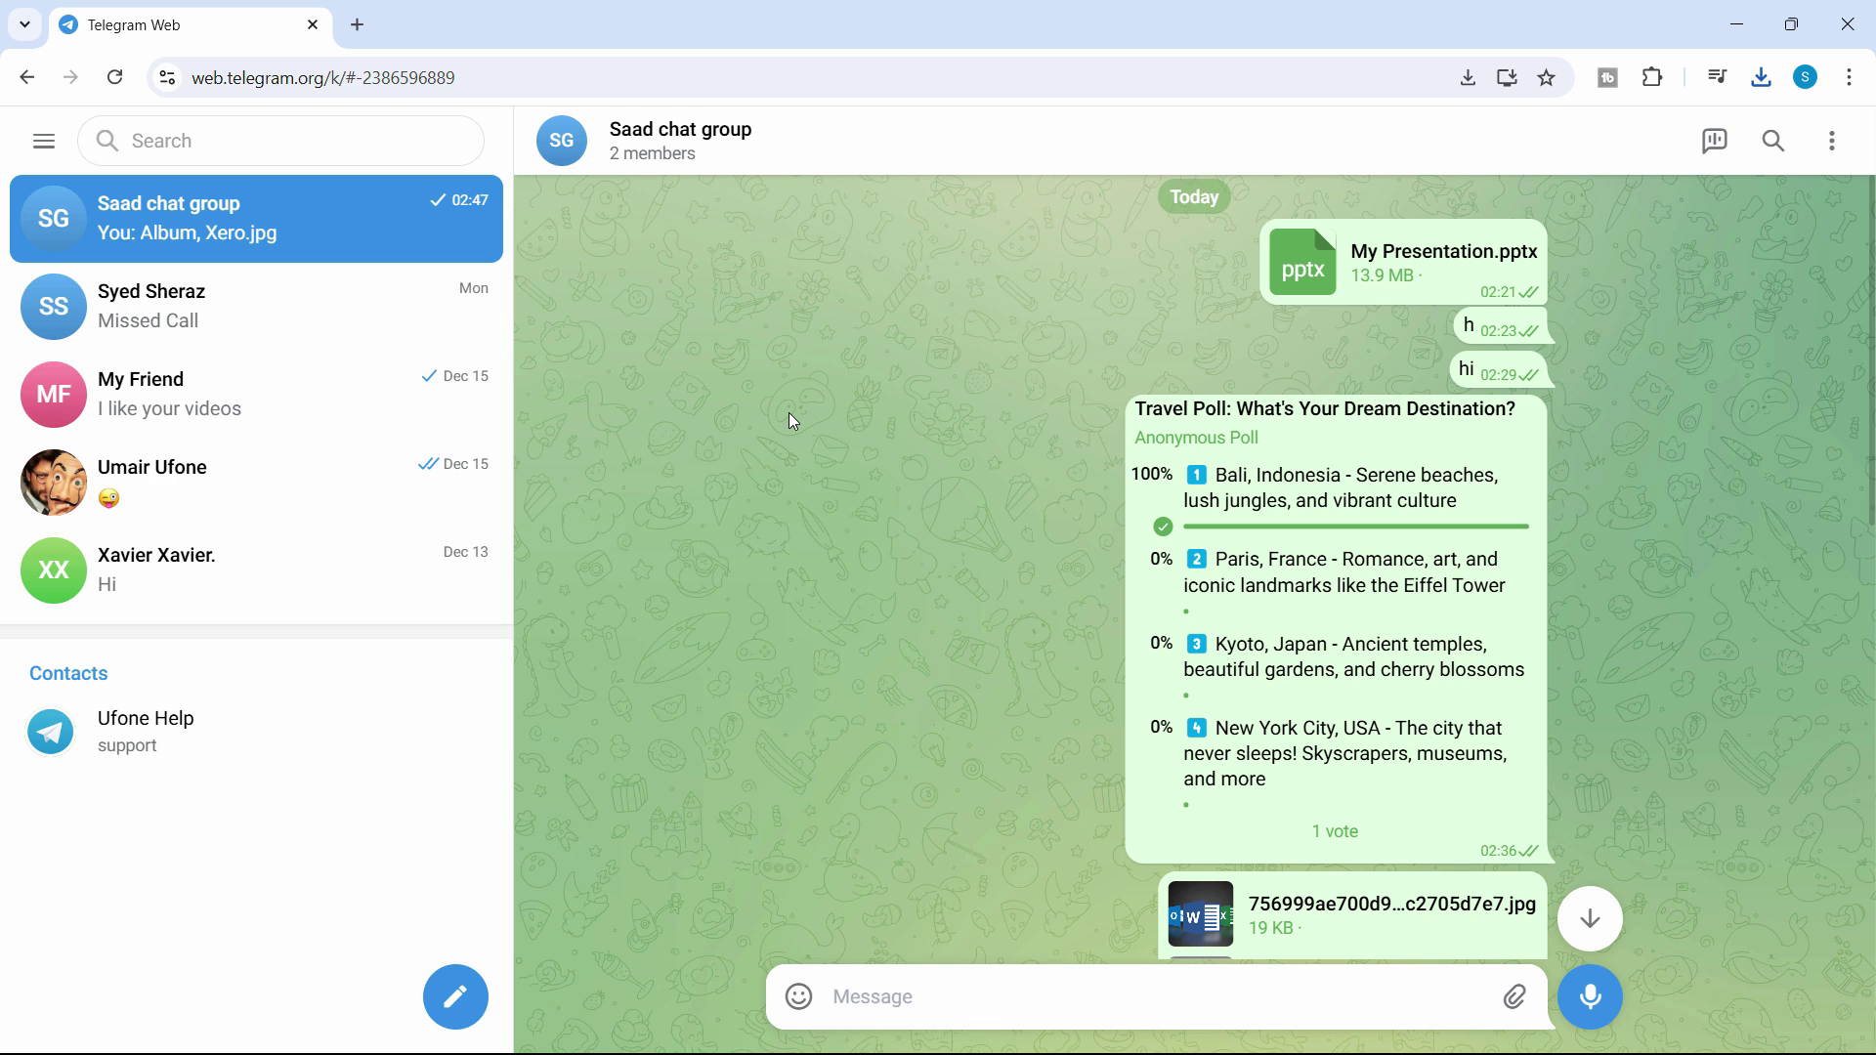
pyautogui.scroll(-5, 1492, 500)
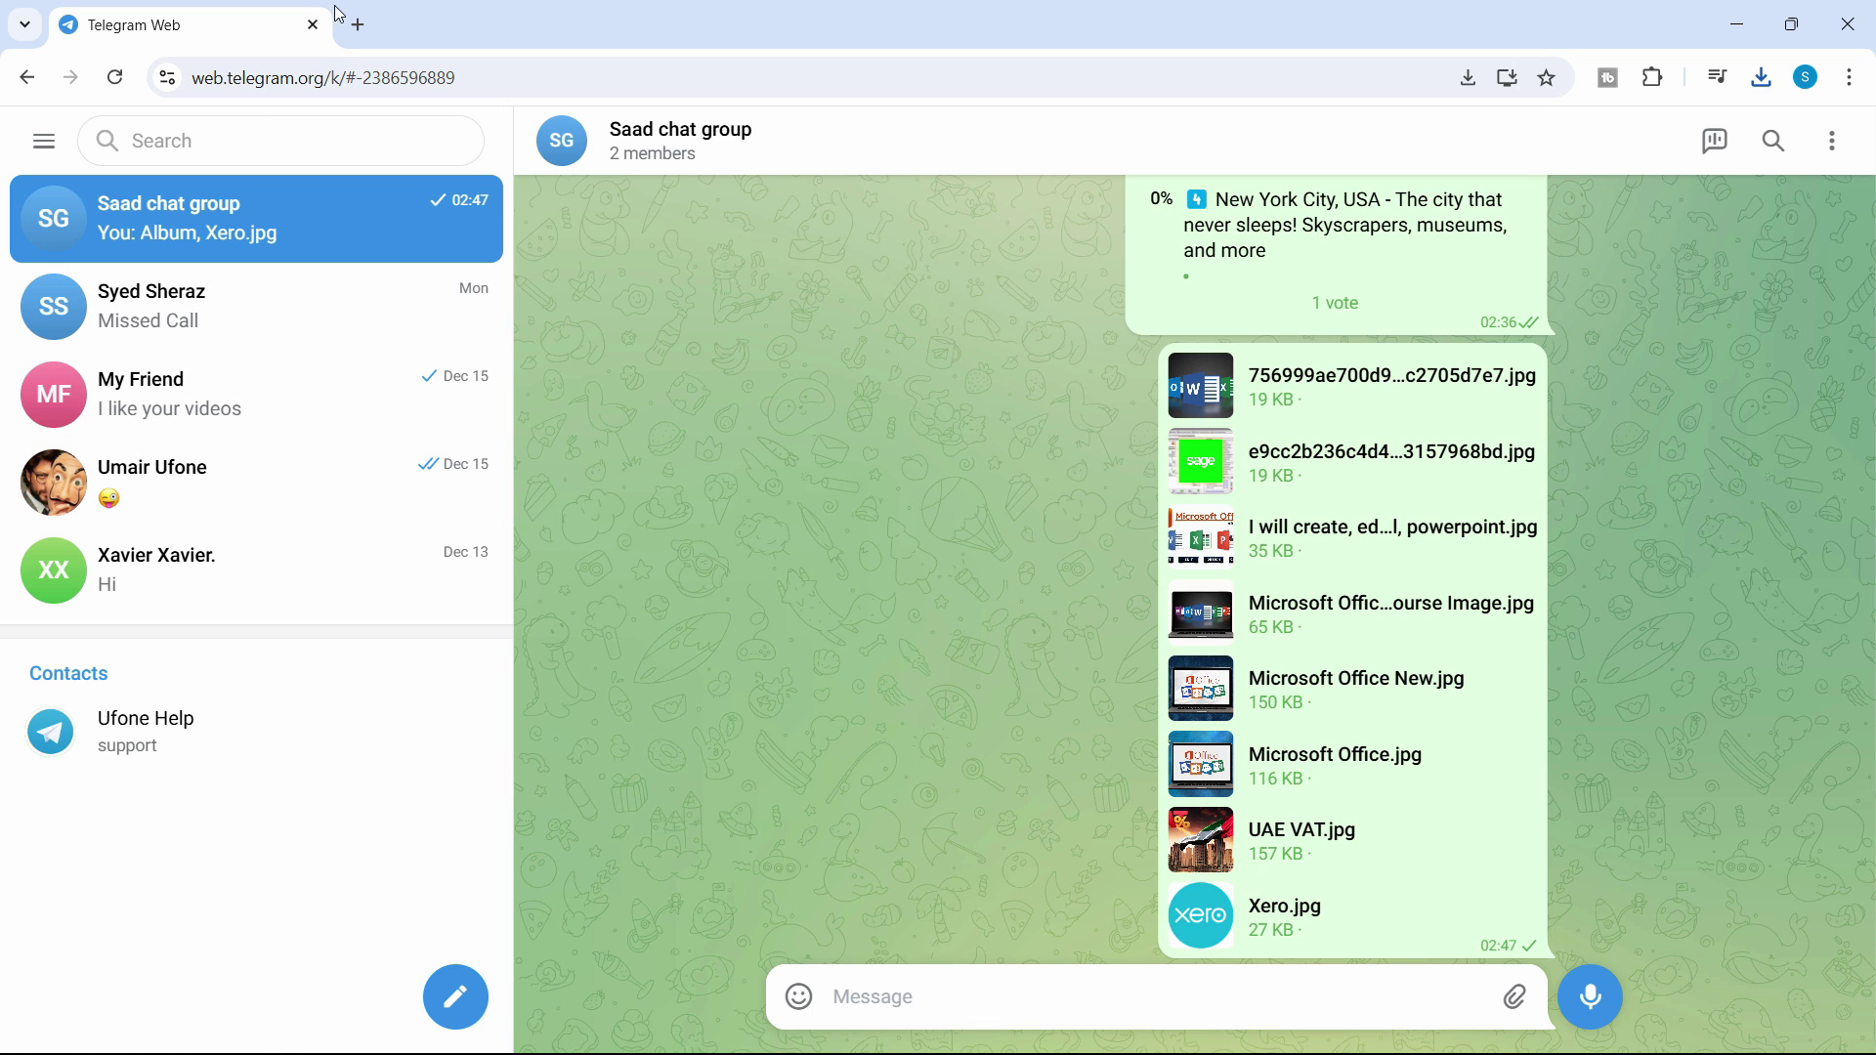
# Step: Go to google.com in a new browser tab
pyautogui.click(359, 25)
pyautogui.click(582, 64)
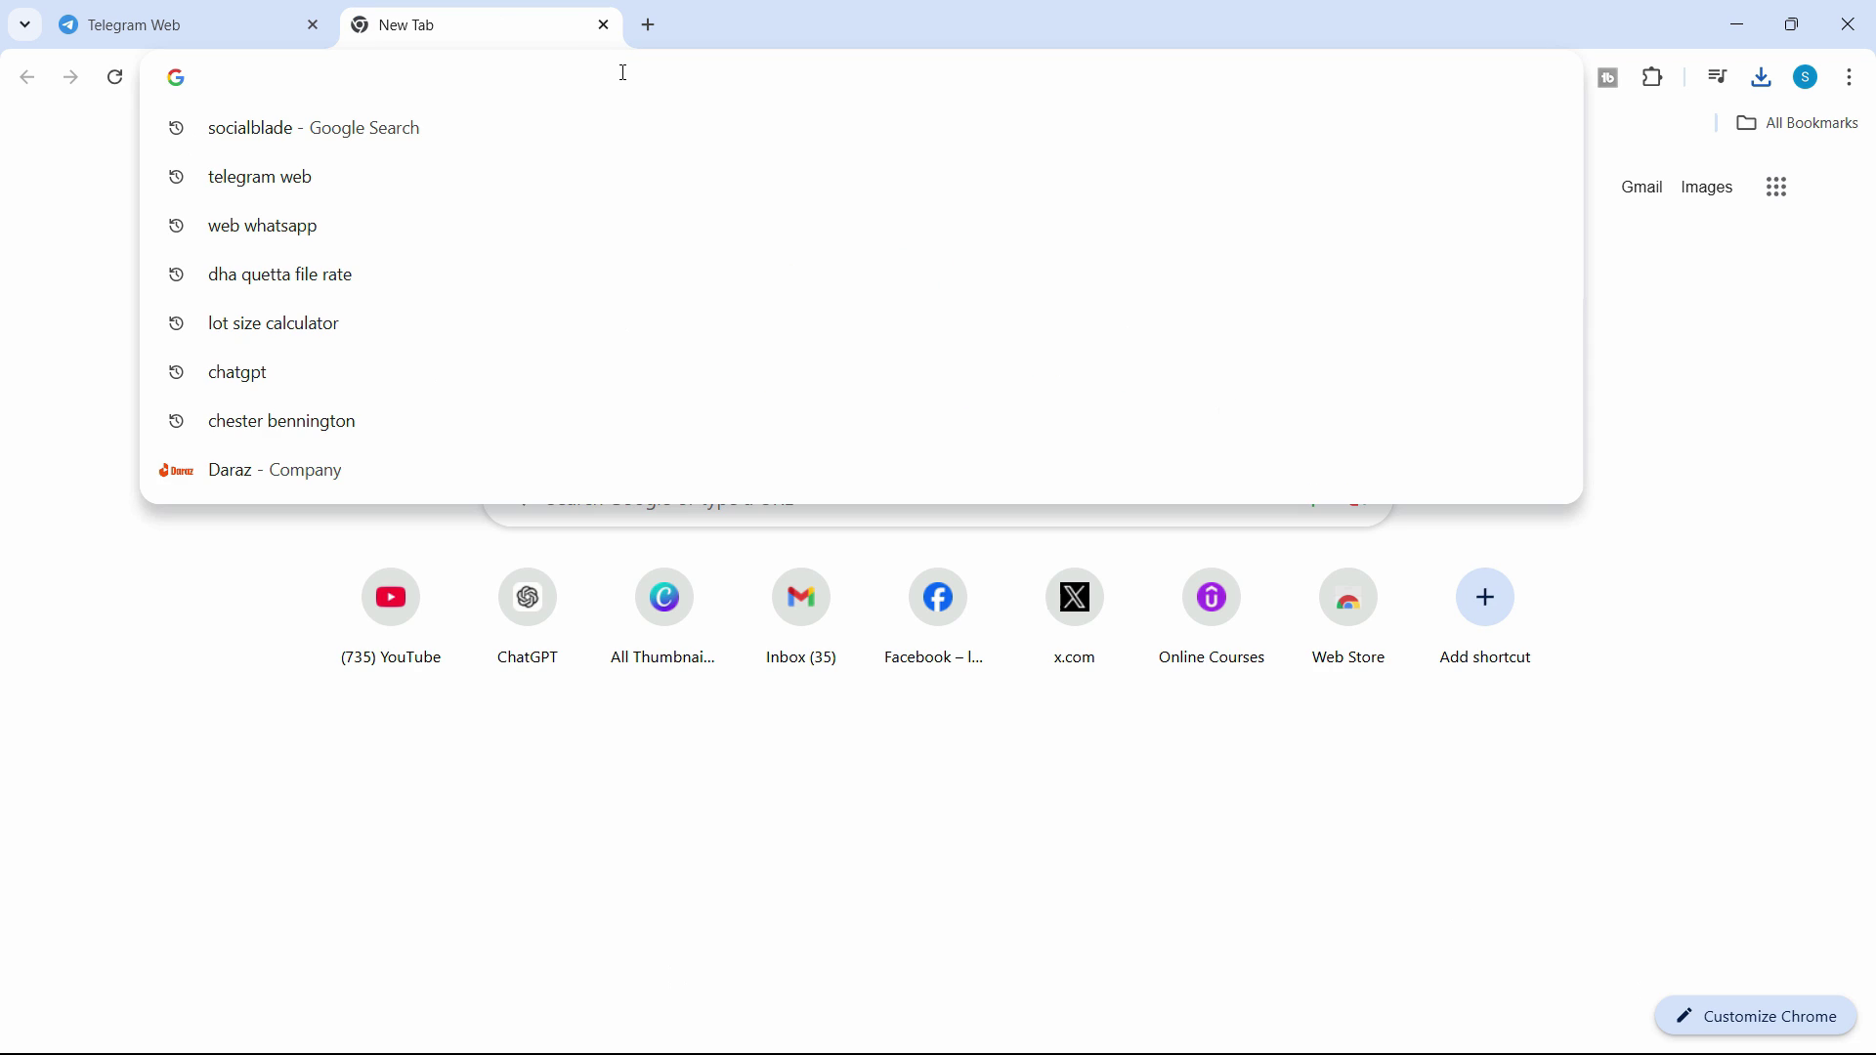
pyautogui.write('google.com')
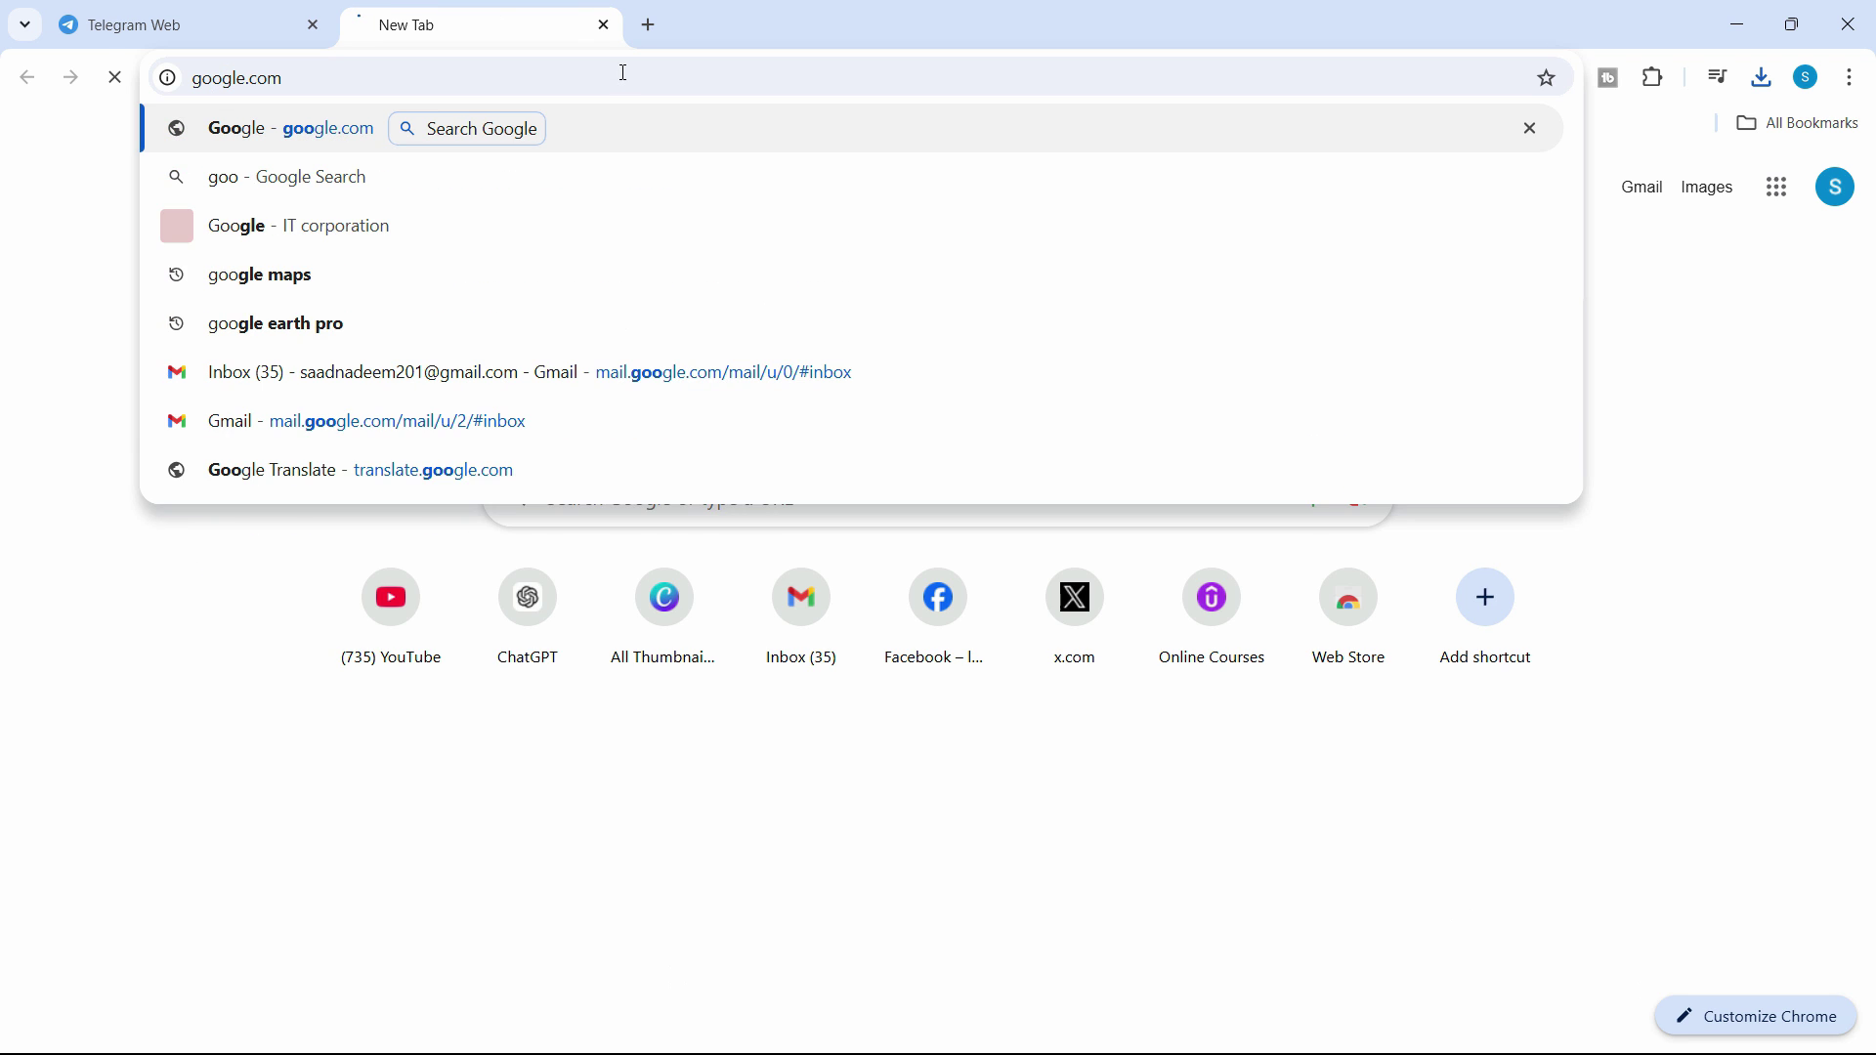
pyautogui.press('Return')
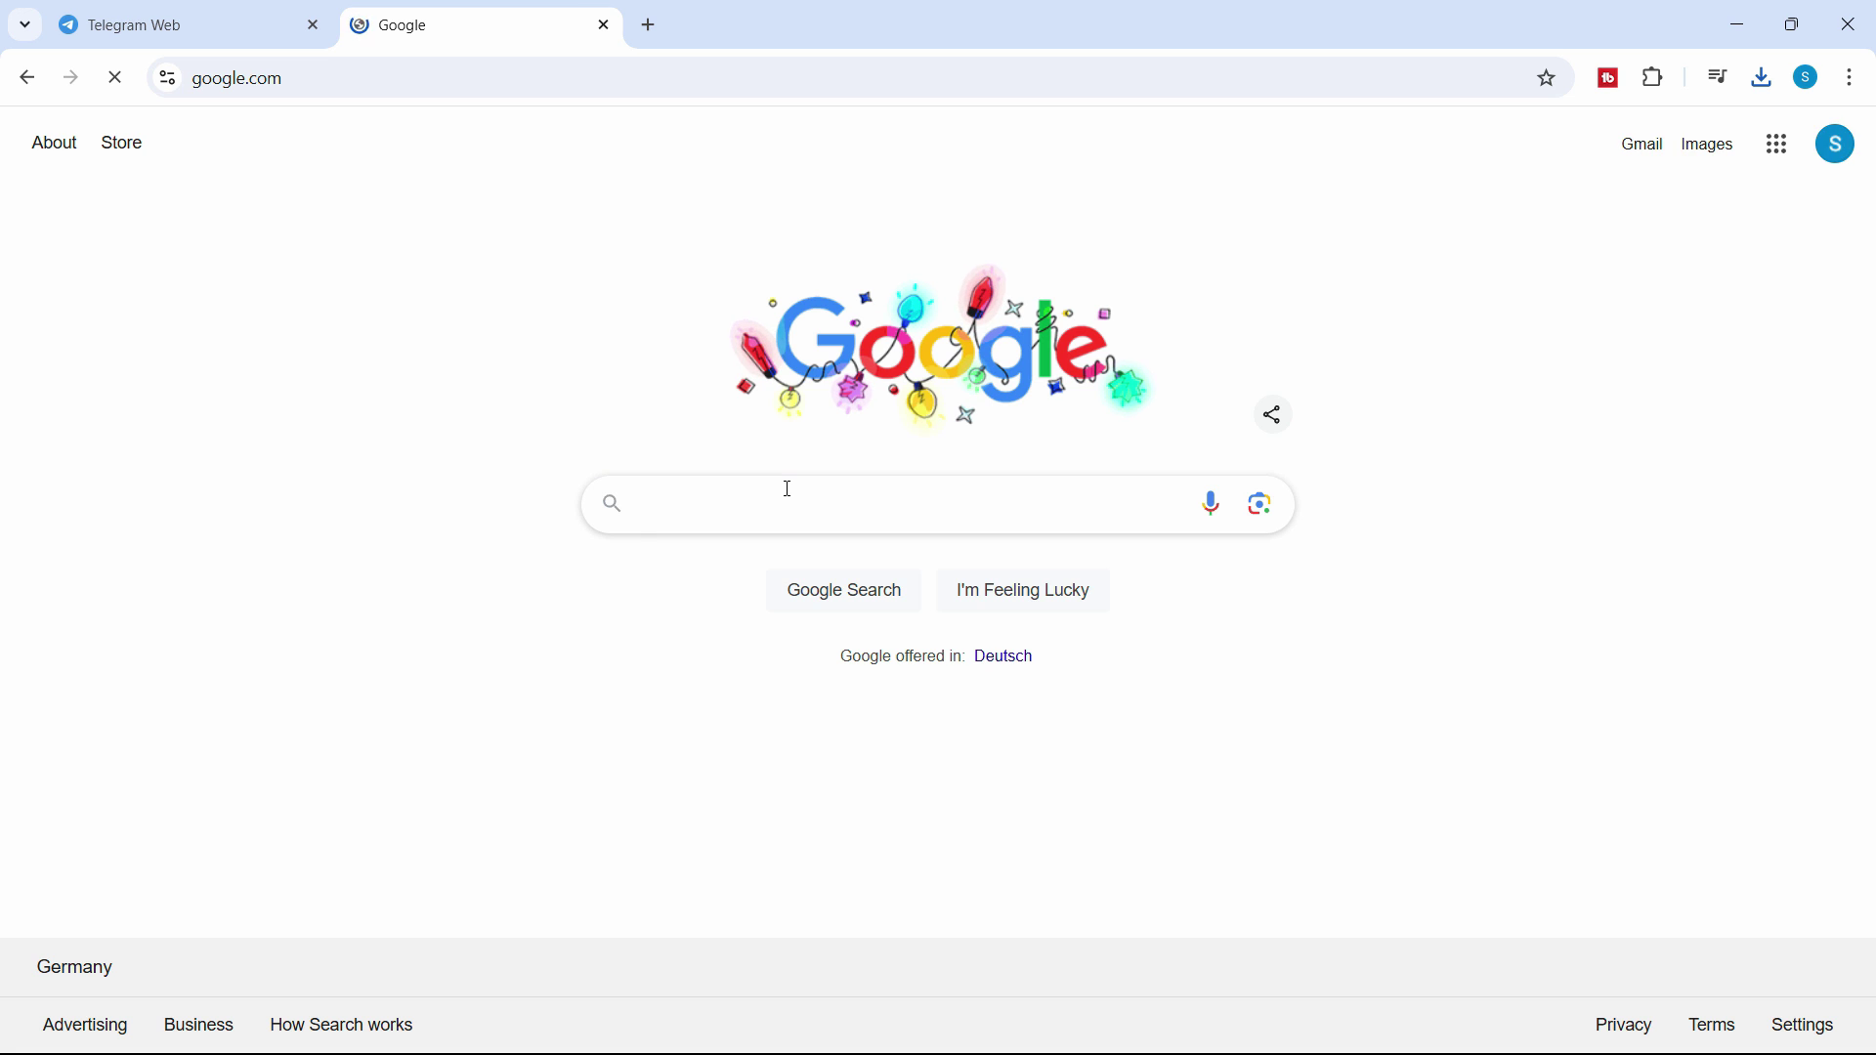
# Step: Search 'telegram web' and open the Download Telegram Desktop result
pyautogui.click(790, 489)
pyautogui.write('tek')
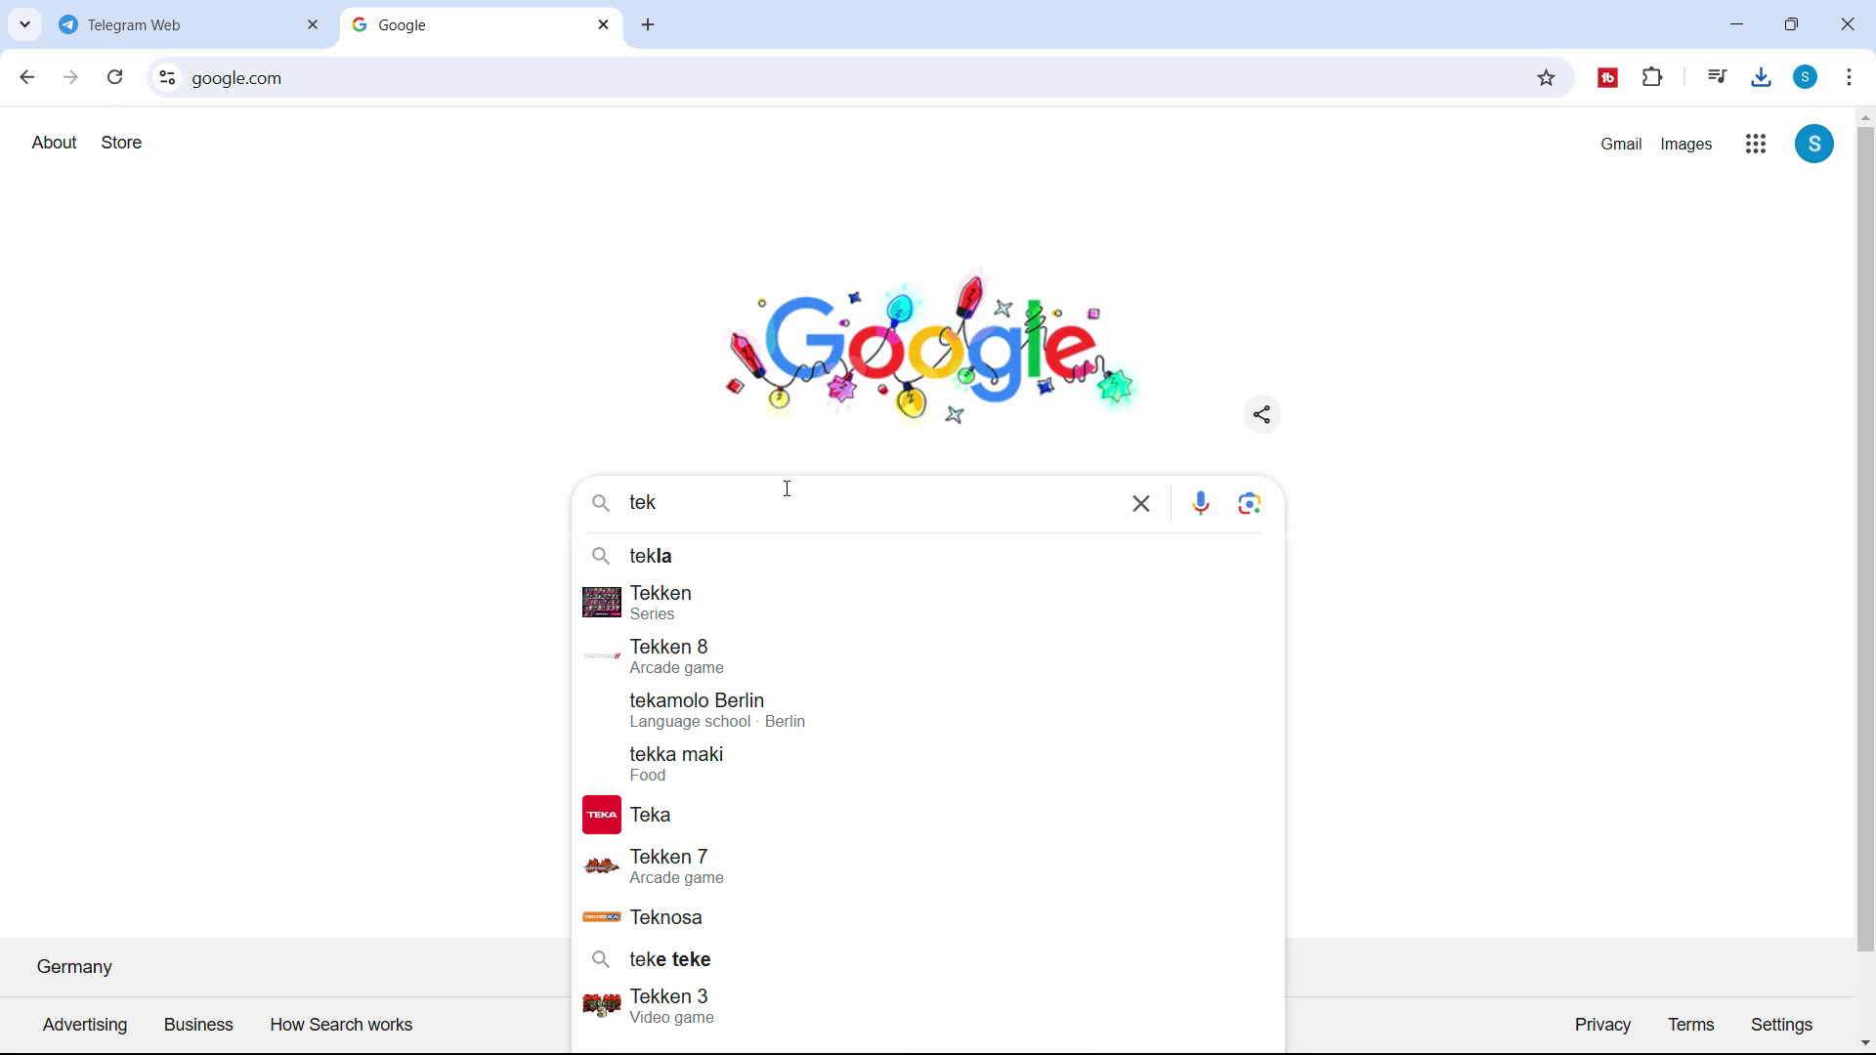
pyautogui.press('BackSpace')
pyautogui.write('legram web')
pyautogui.press('Return')
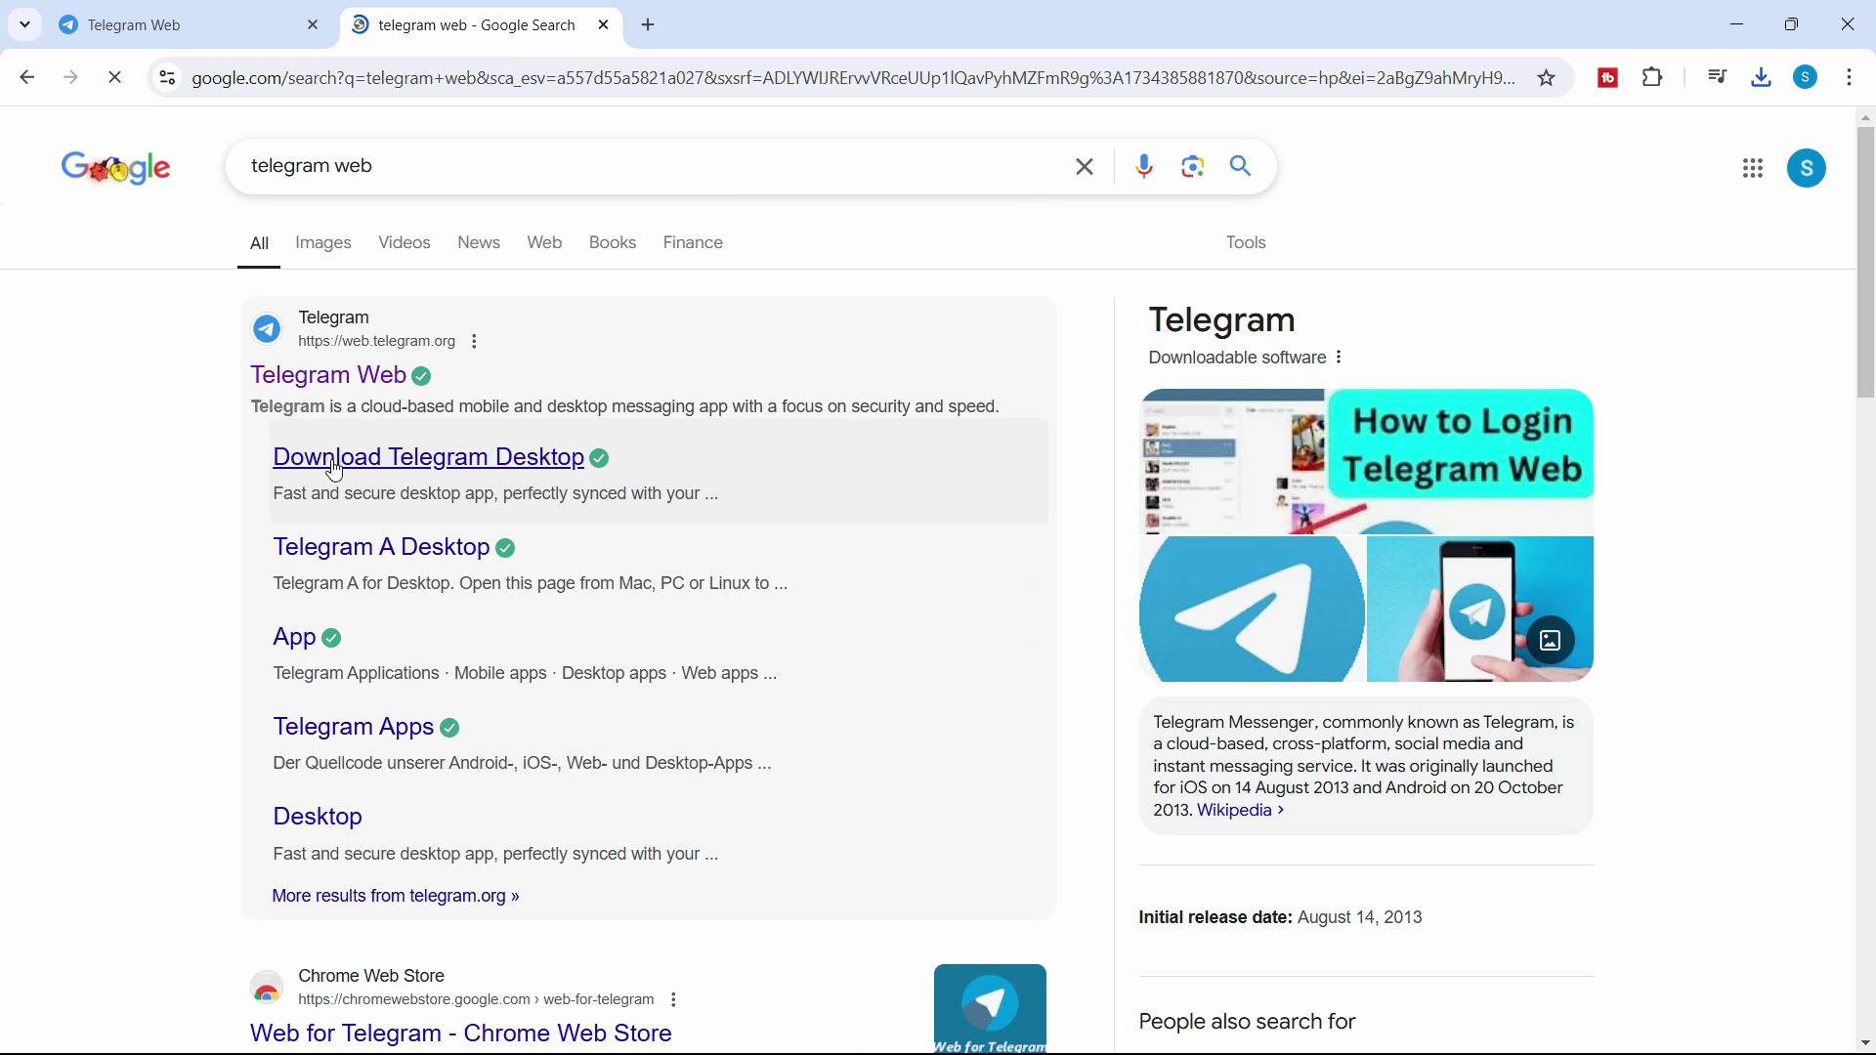
pyautogui.click(491, 467)
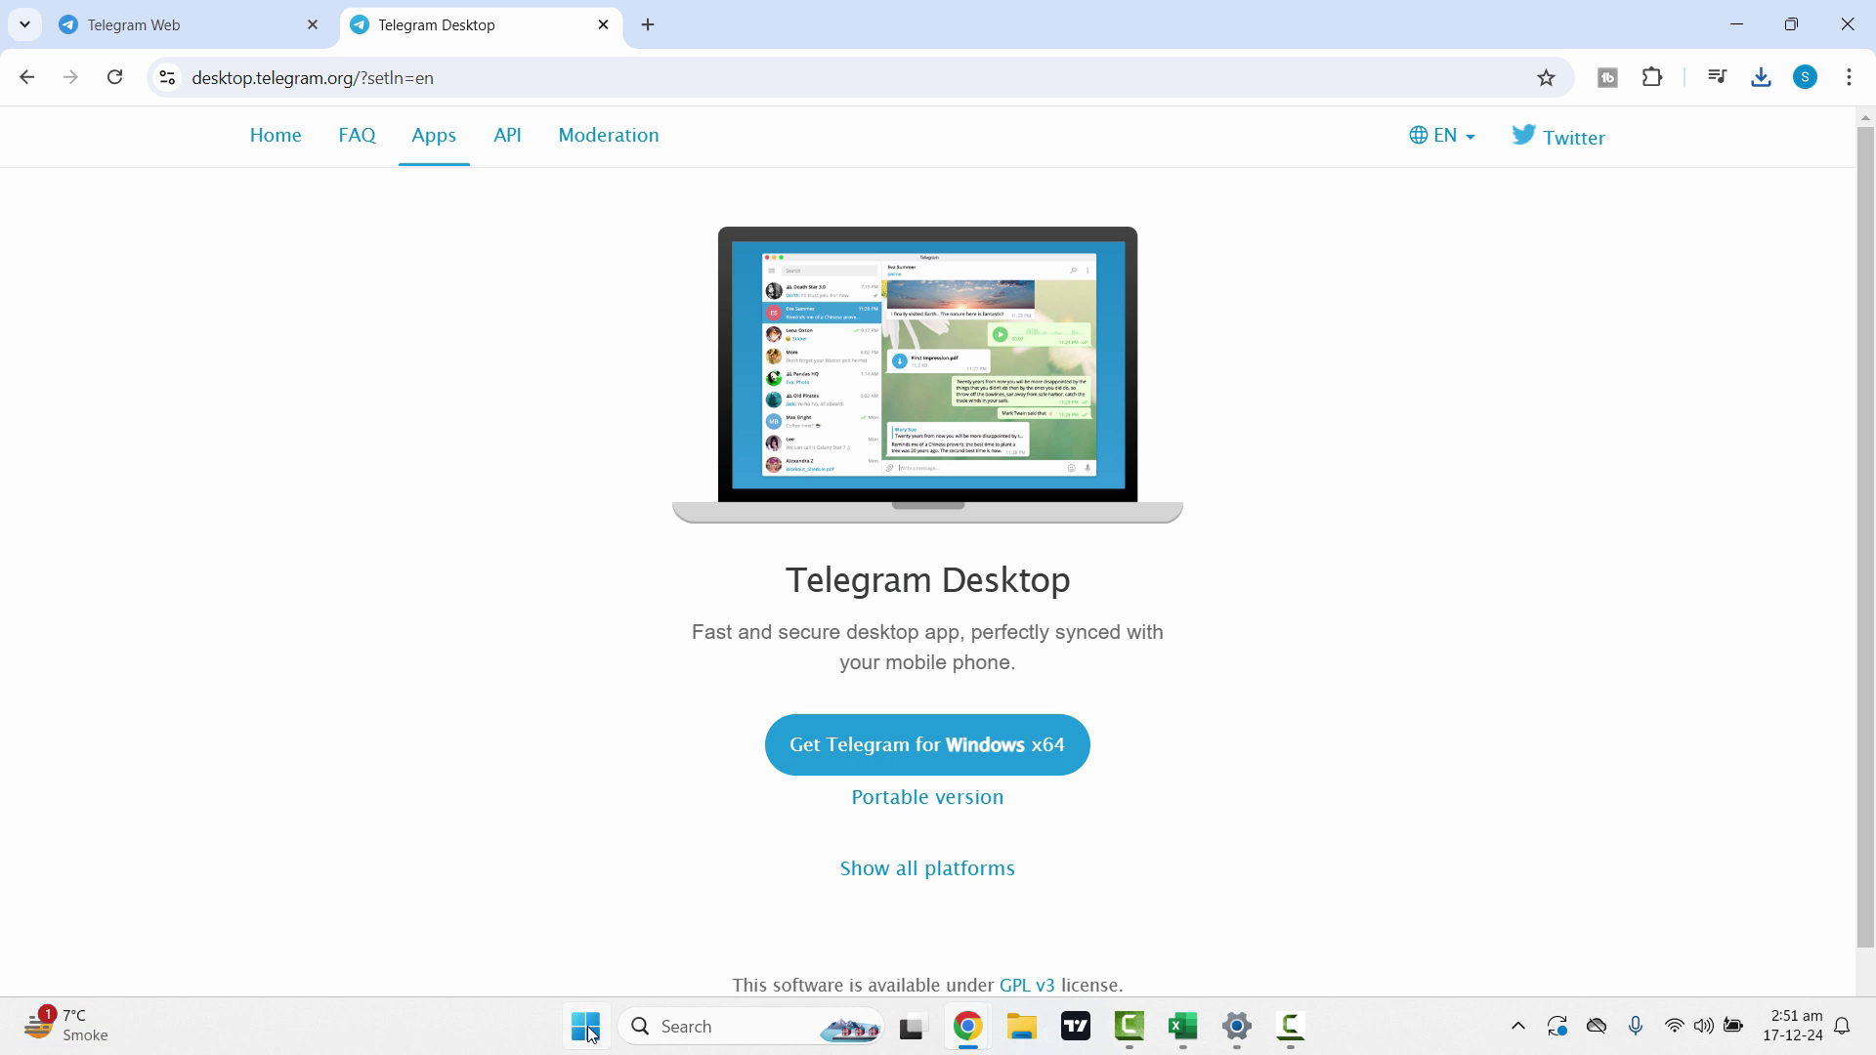
# Step: Check This PC's properties to confirm a 64-bit operating system with an x64-based processor
pyautogui.click(591, 1023)
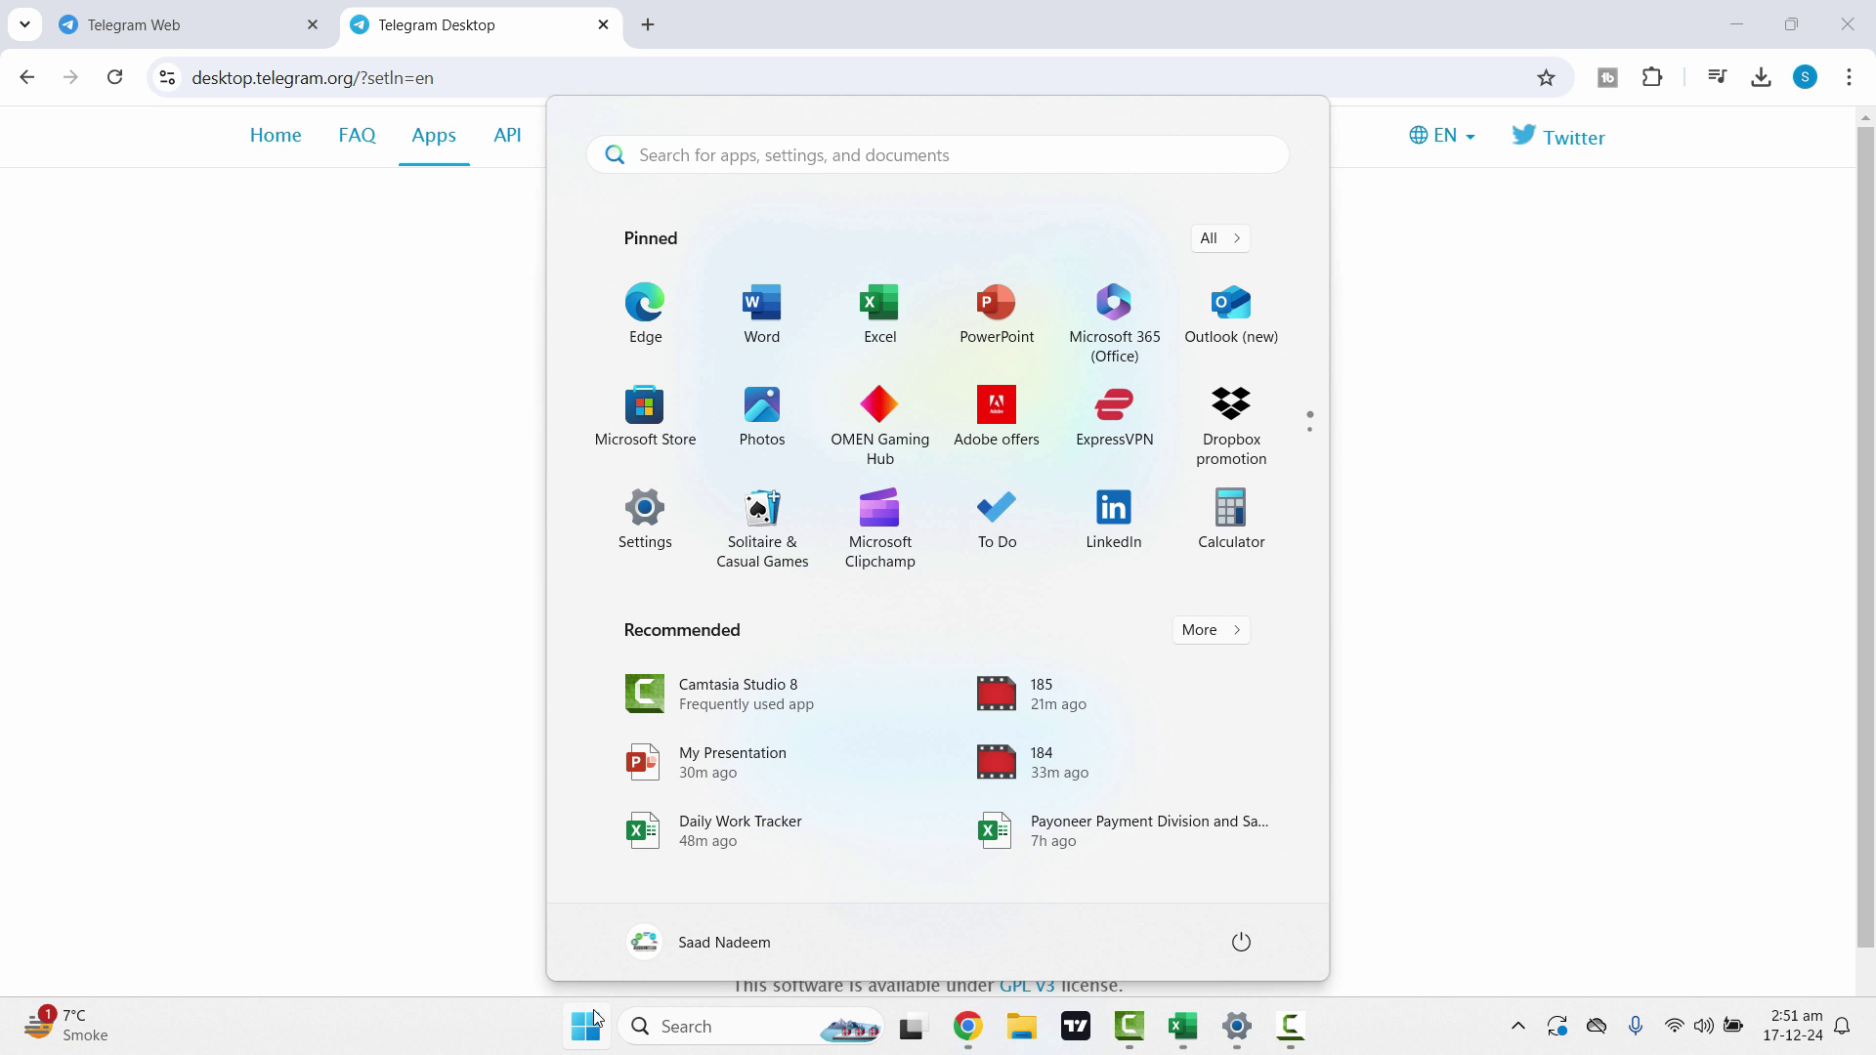
pyautogui.write('pc')
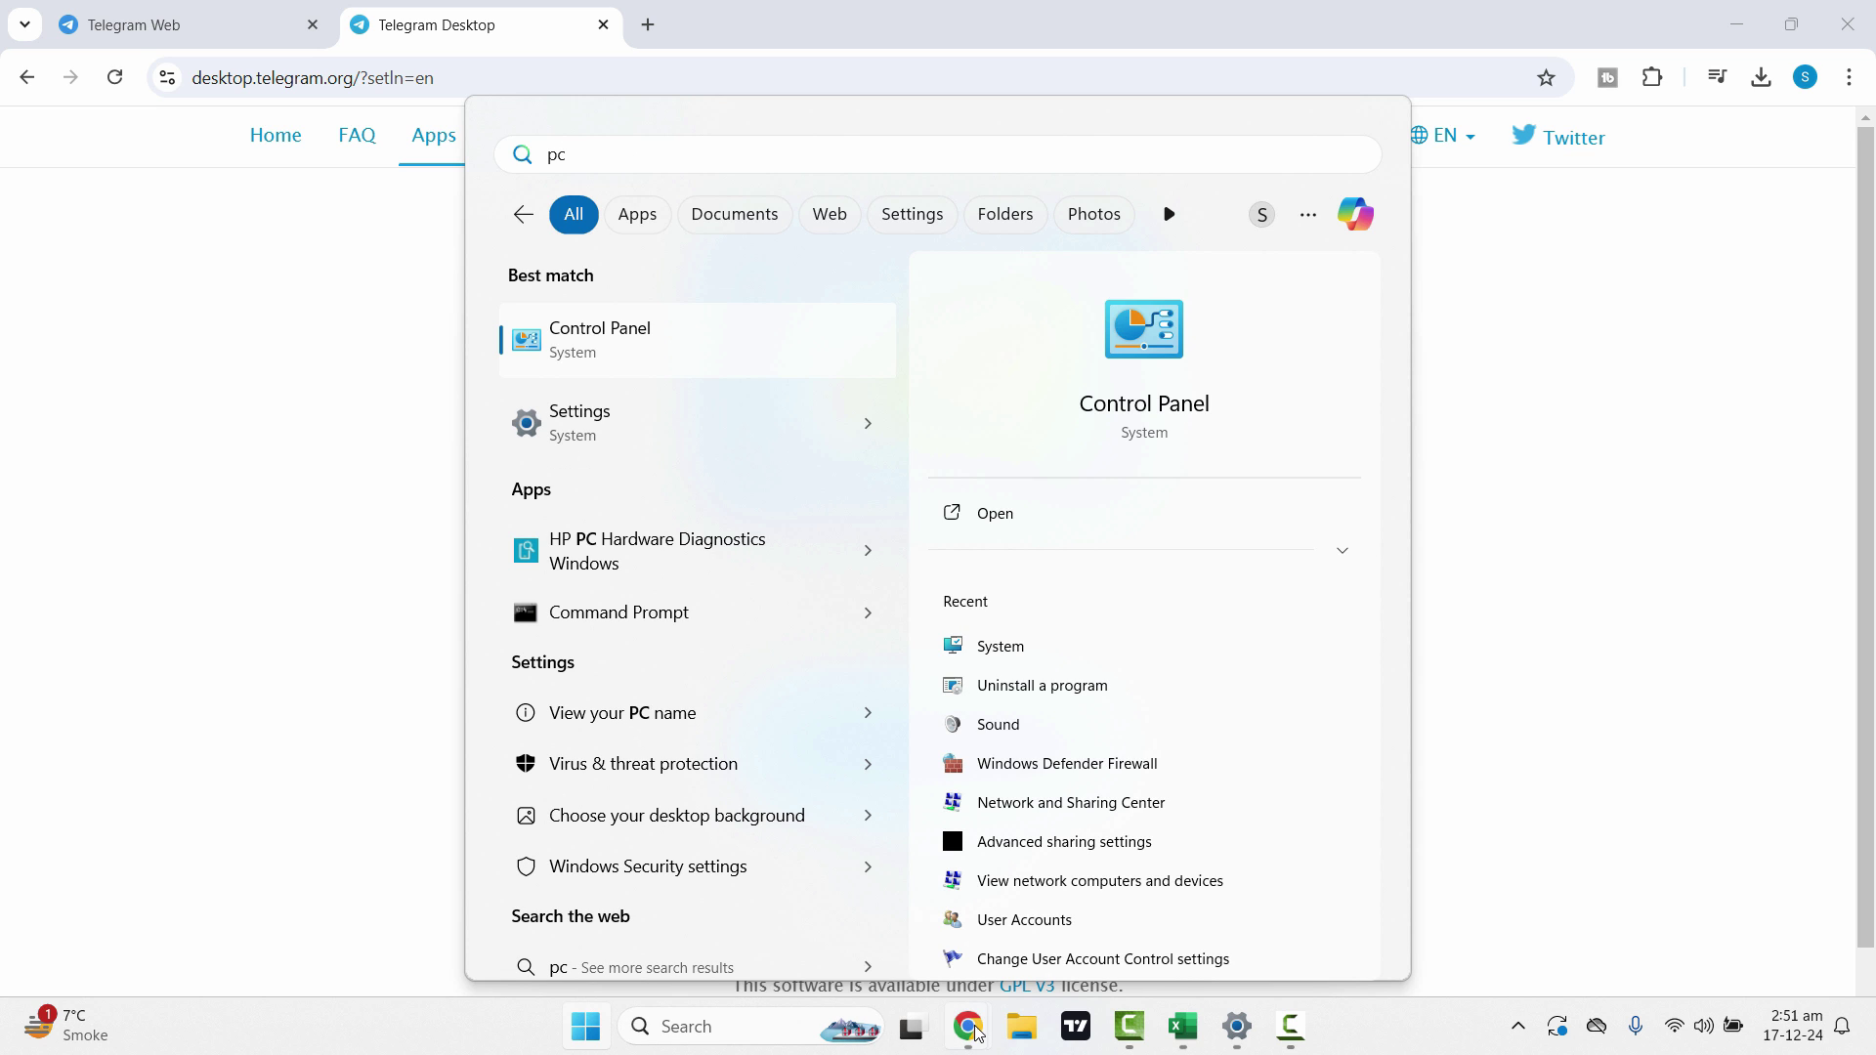
pyautogui.click(1024, 1034)
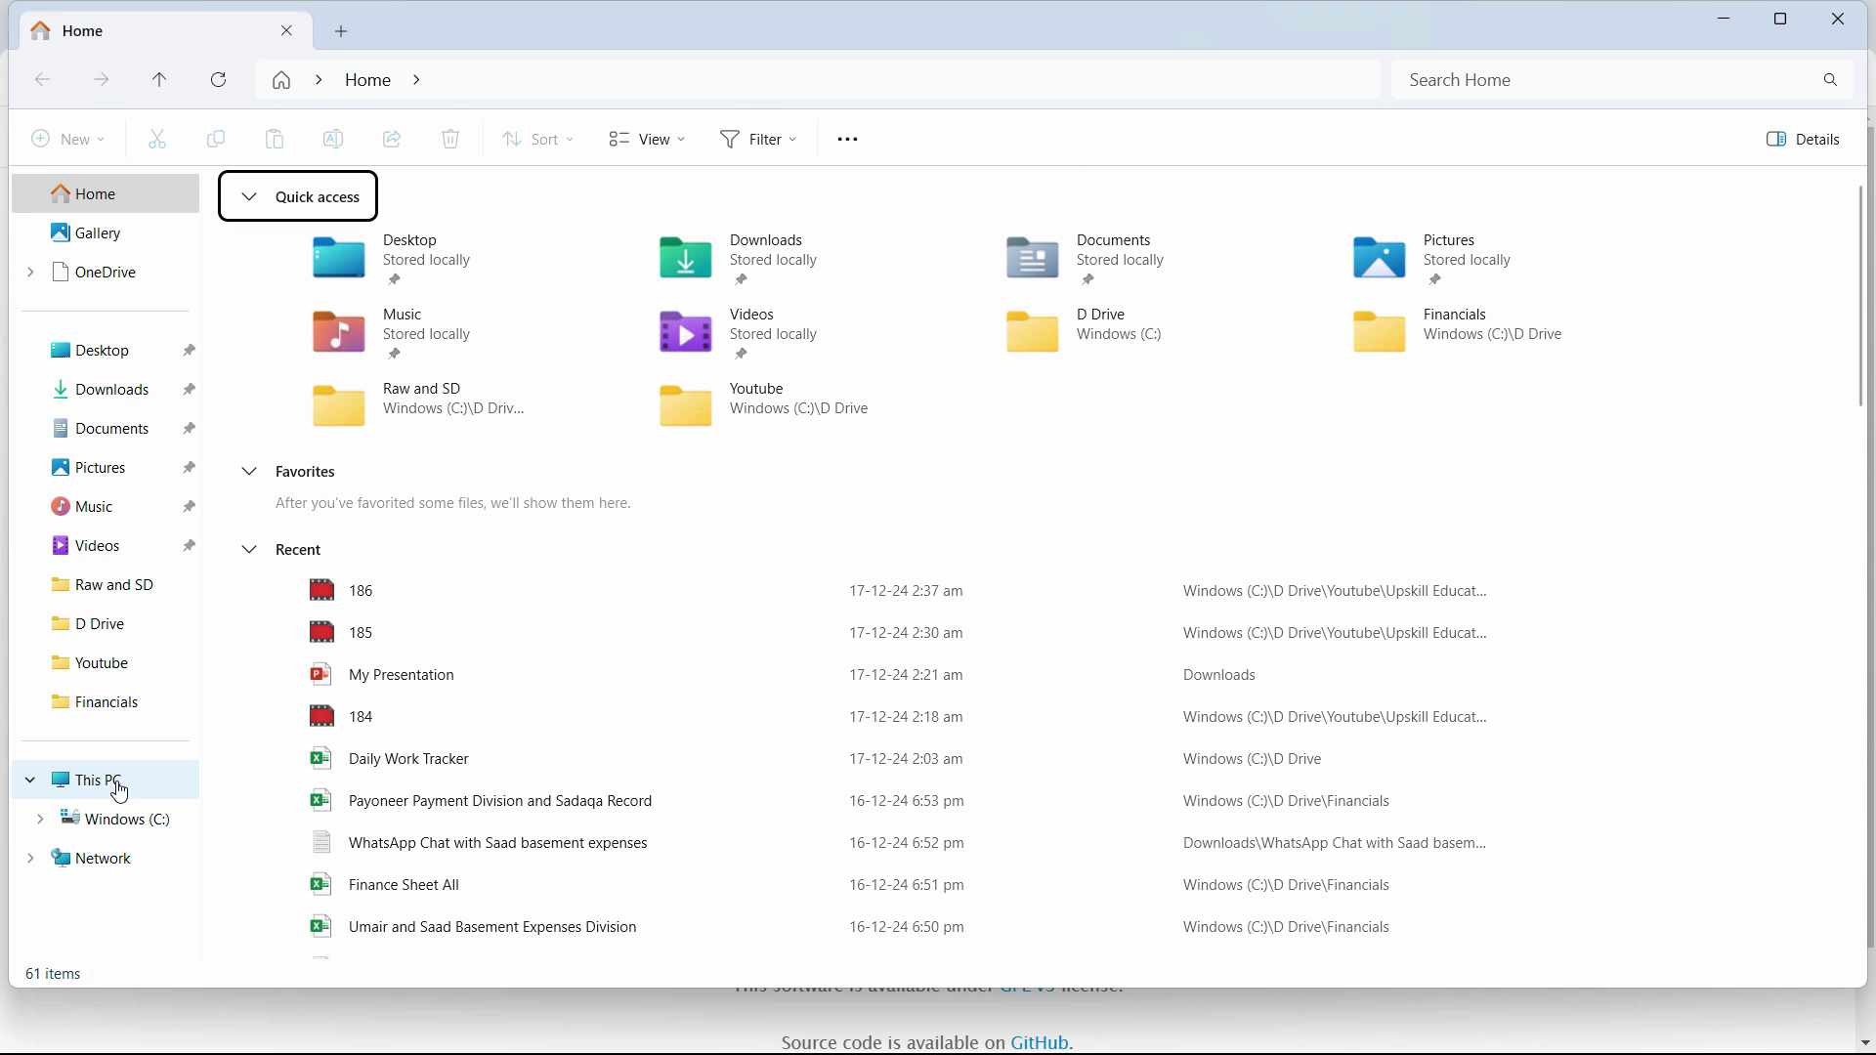
pyautogui.rightClick(120, 791)
pyautogui.click(189, 721)
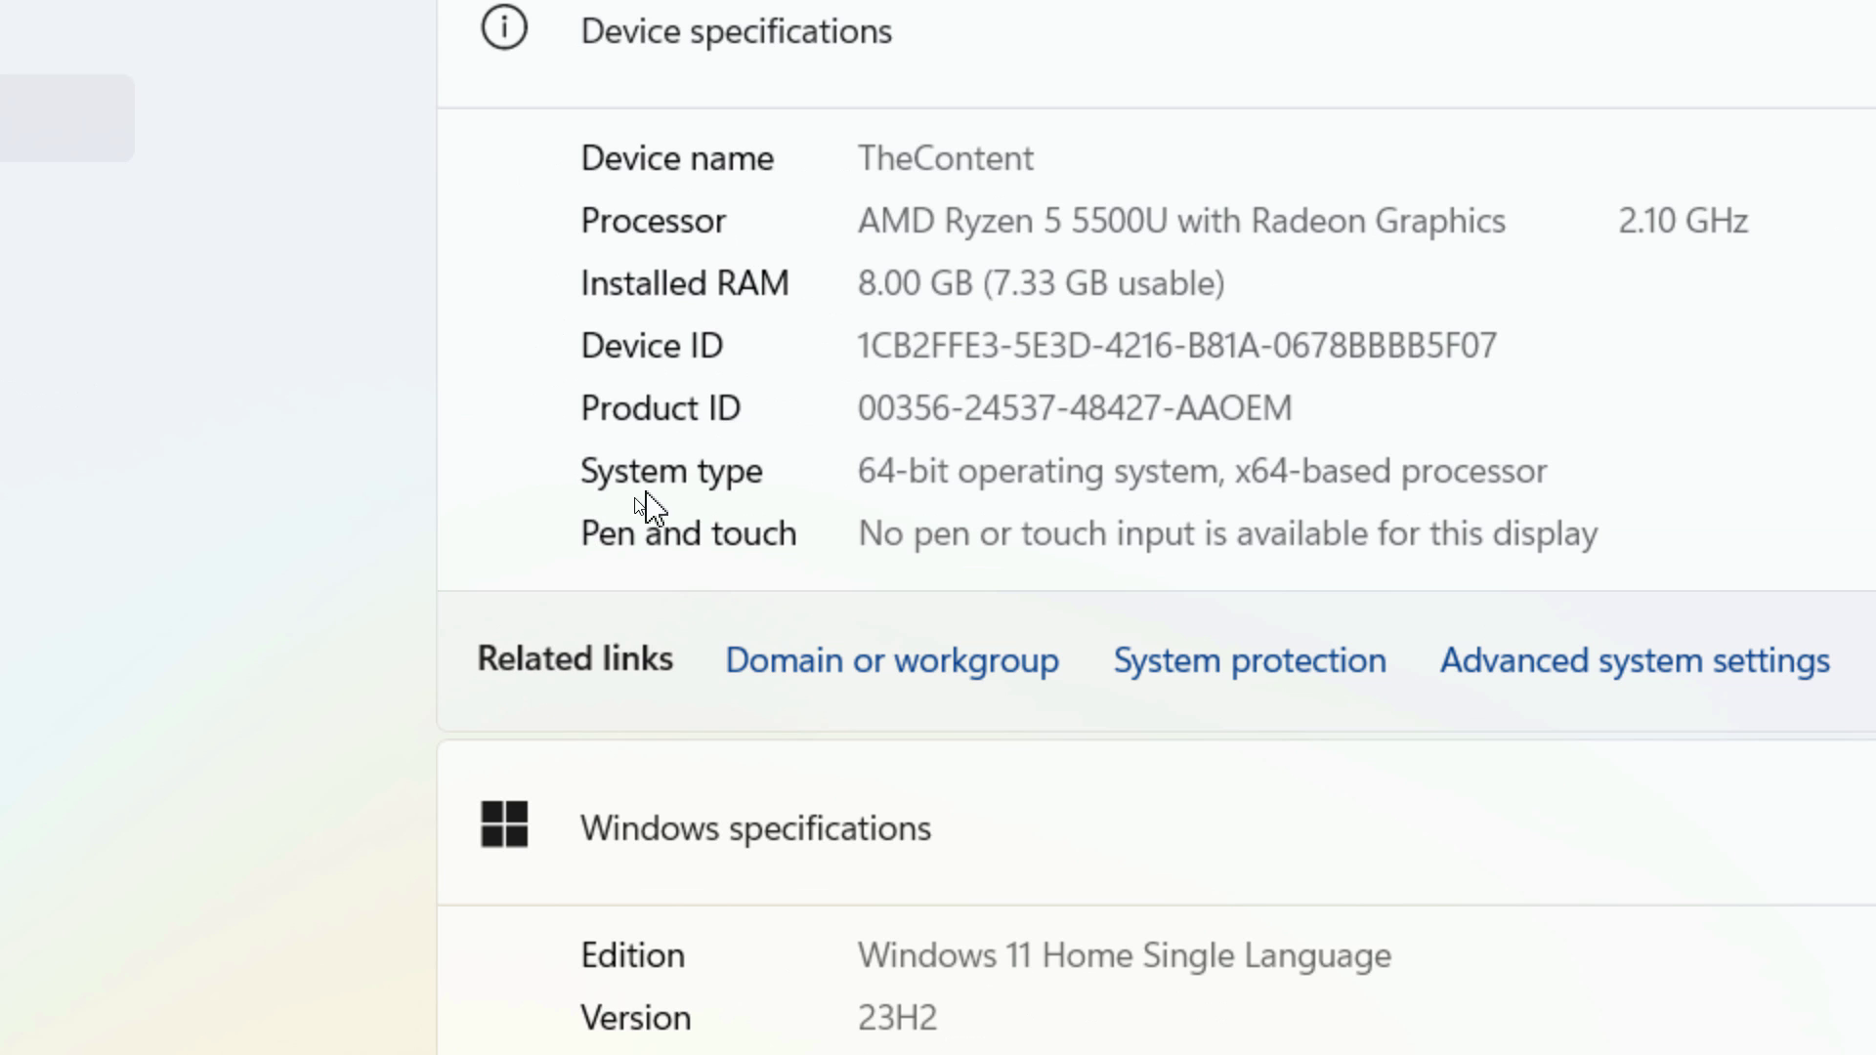
pyautogui.moveTo(861, 473); pyautogui.dragTo(1200, 469)
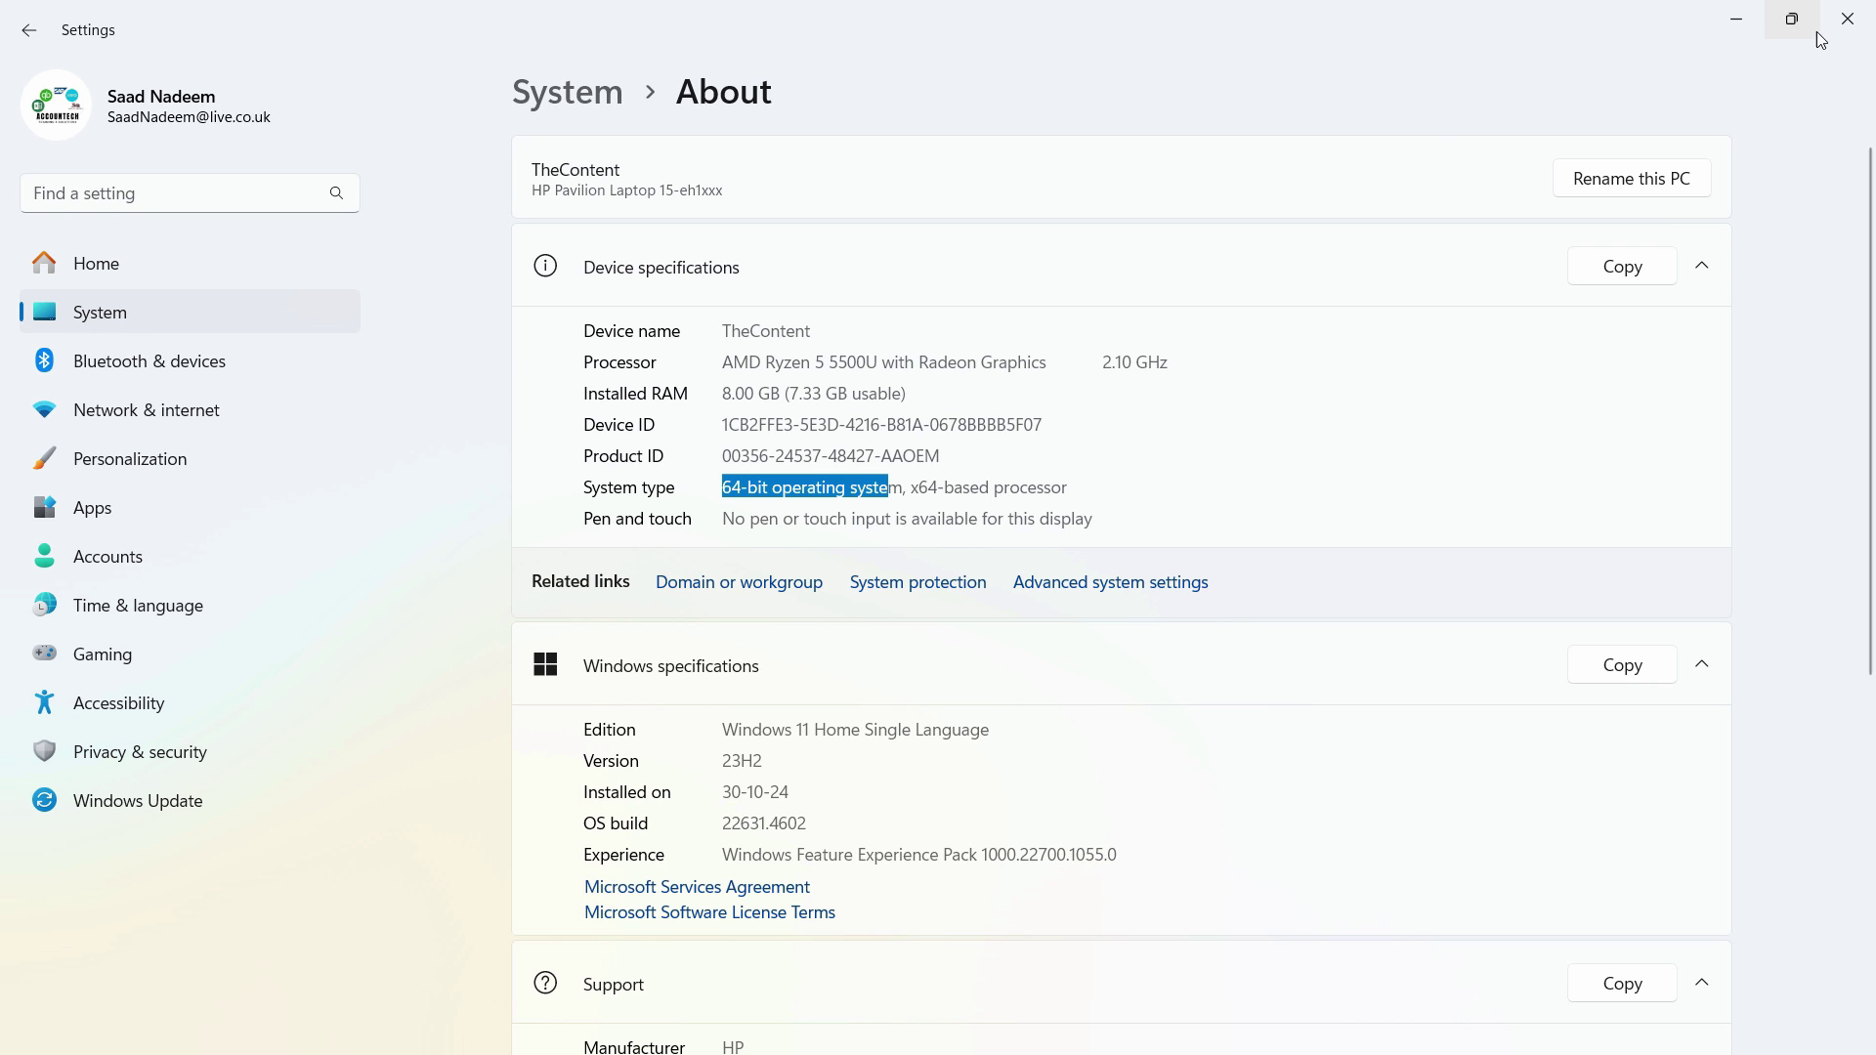
# Step: Download the tsetup-x64.5.9.0.exe installer for Windows x64, keeping it despite the unverified-file warning
pyautogui.click(1737, 18)
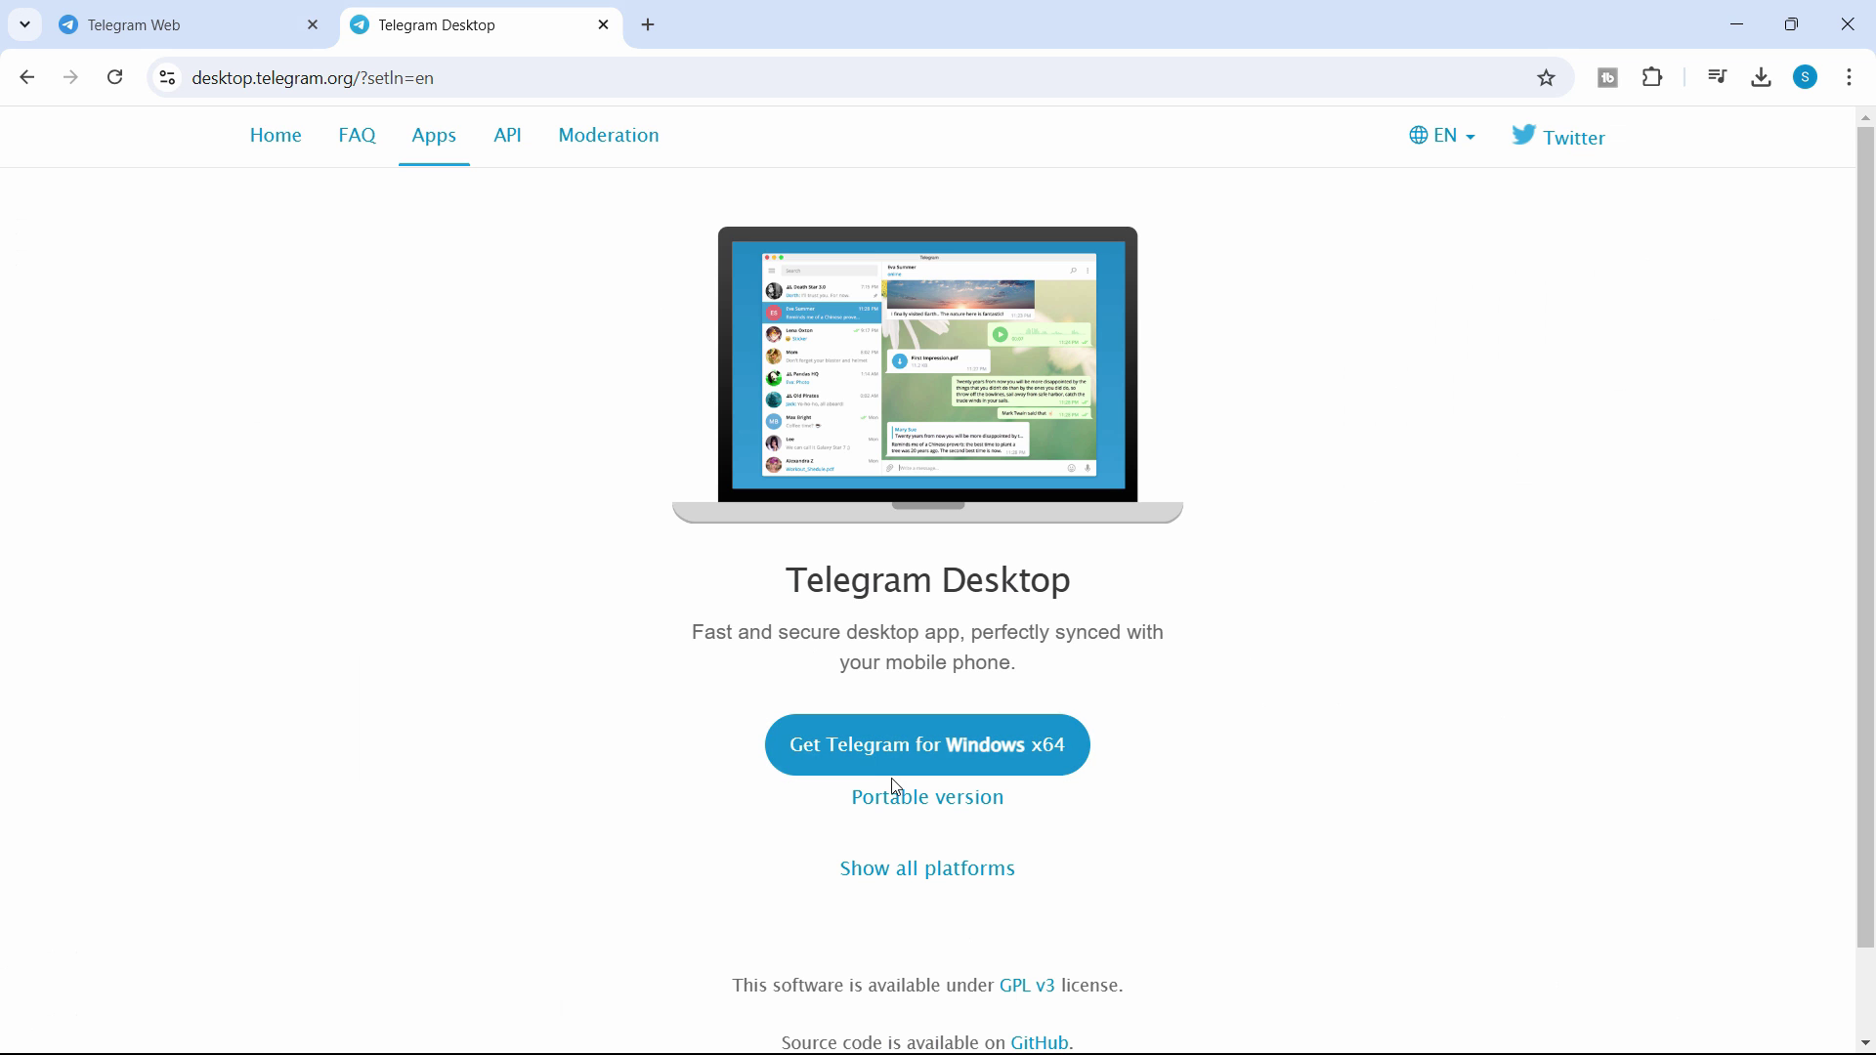
pyautogui.click(958, 746)
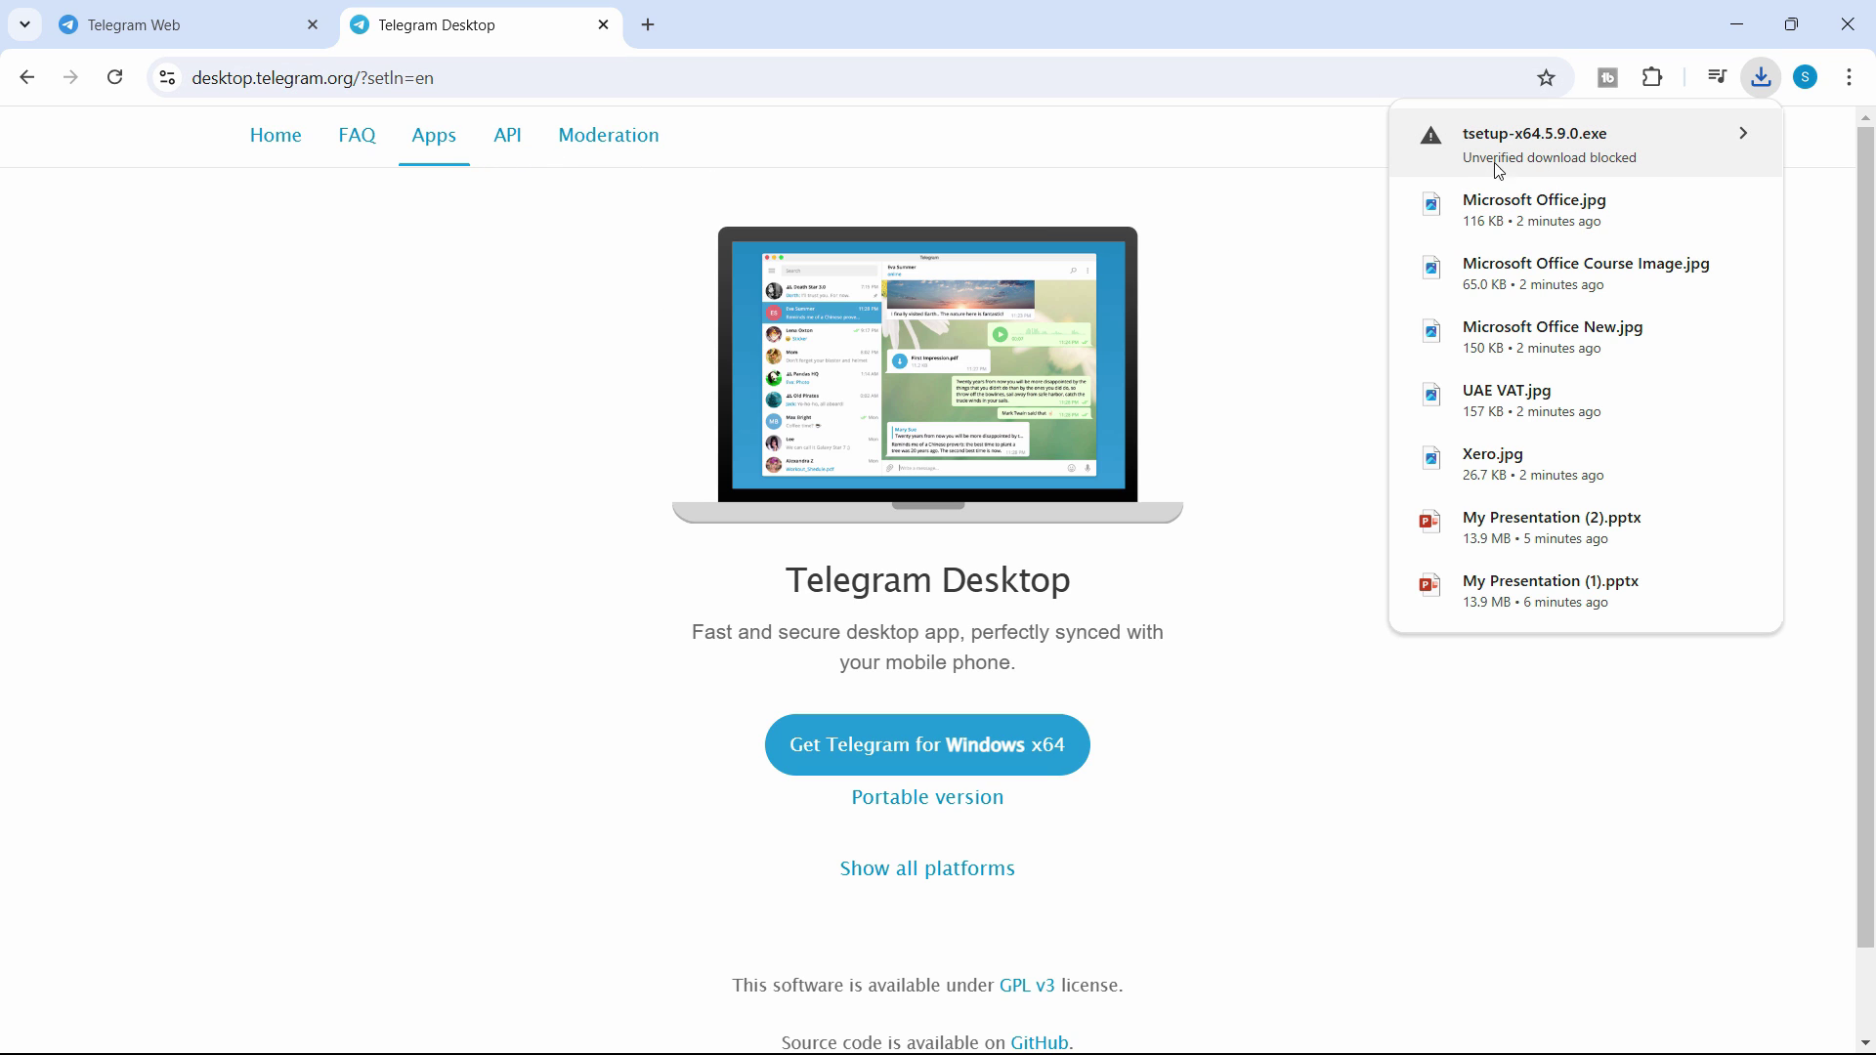
pyautogui.click(1751, 139)
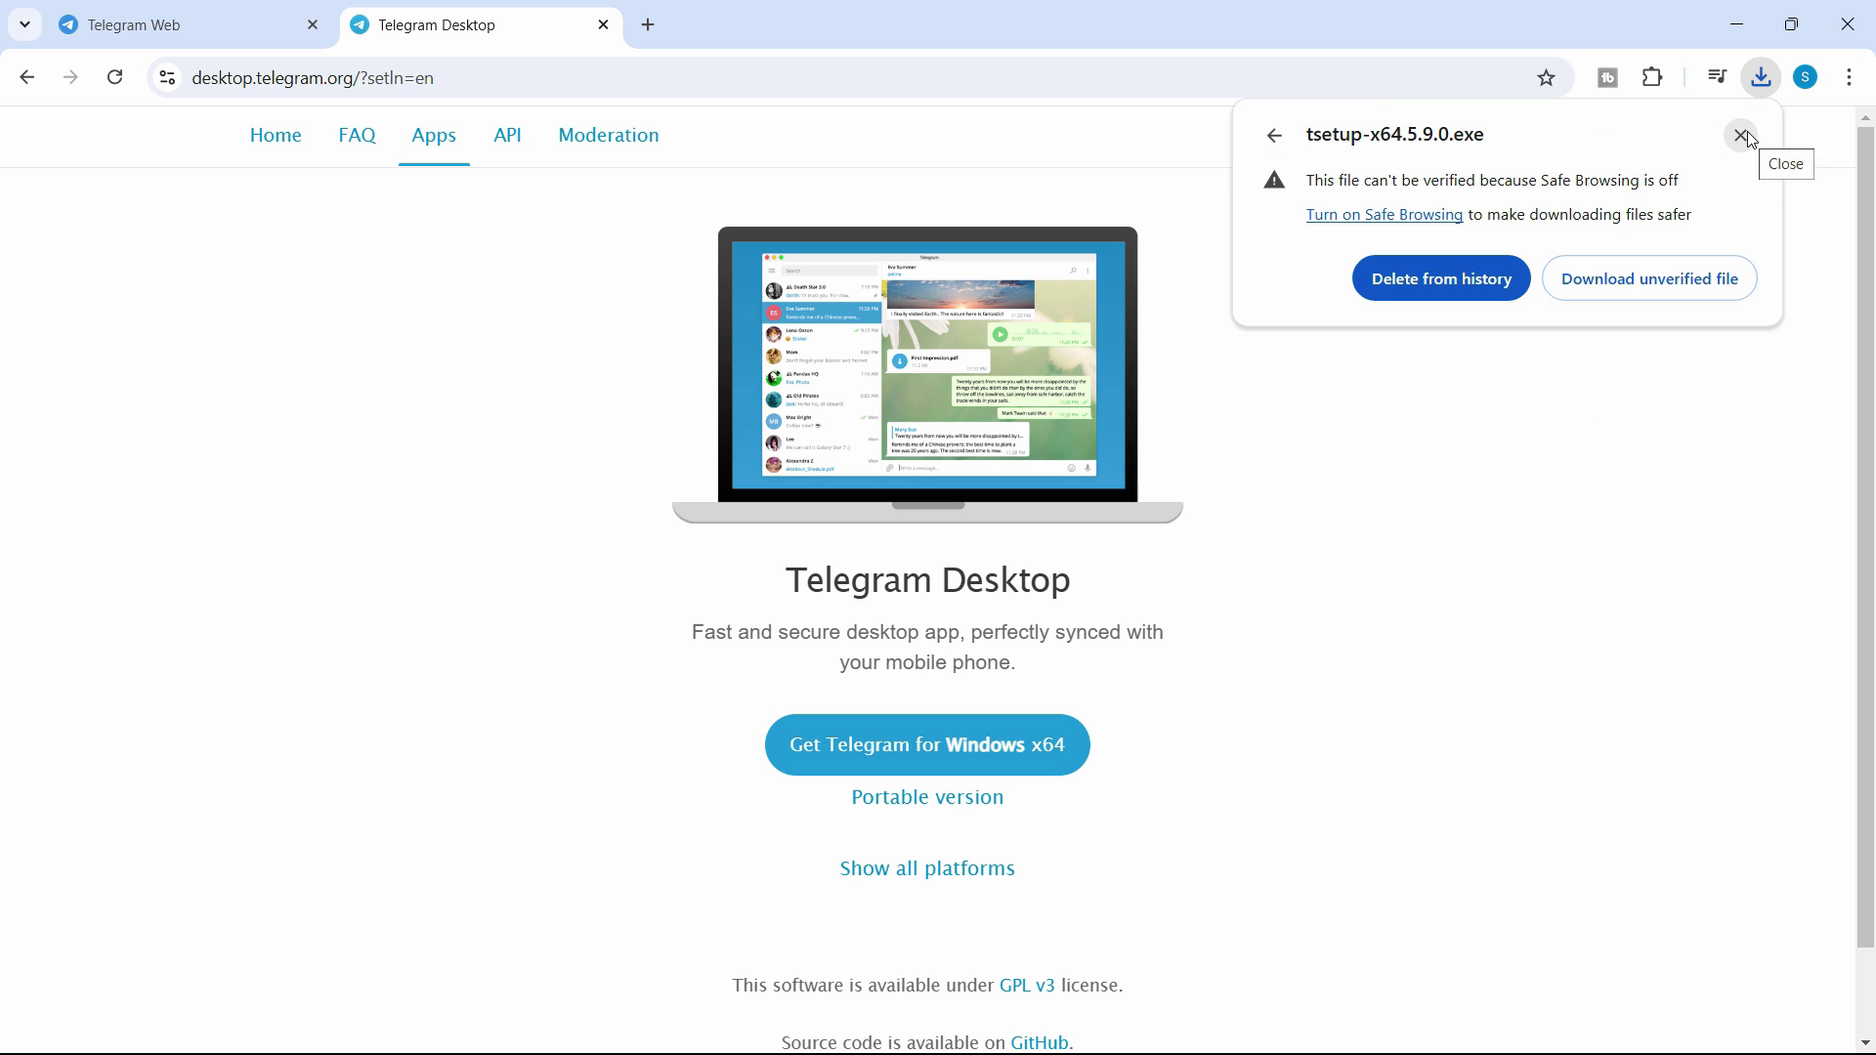
pyautogui.click(1736, 292)
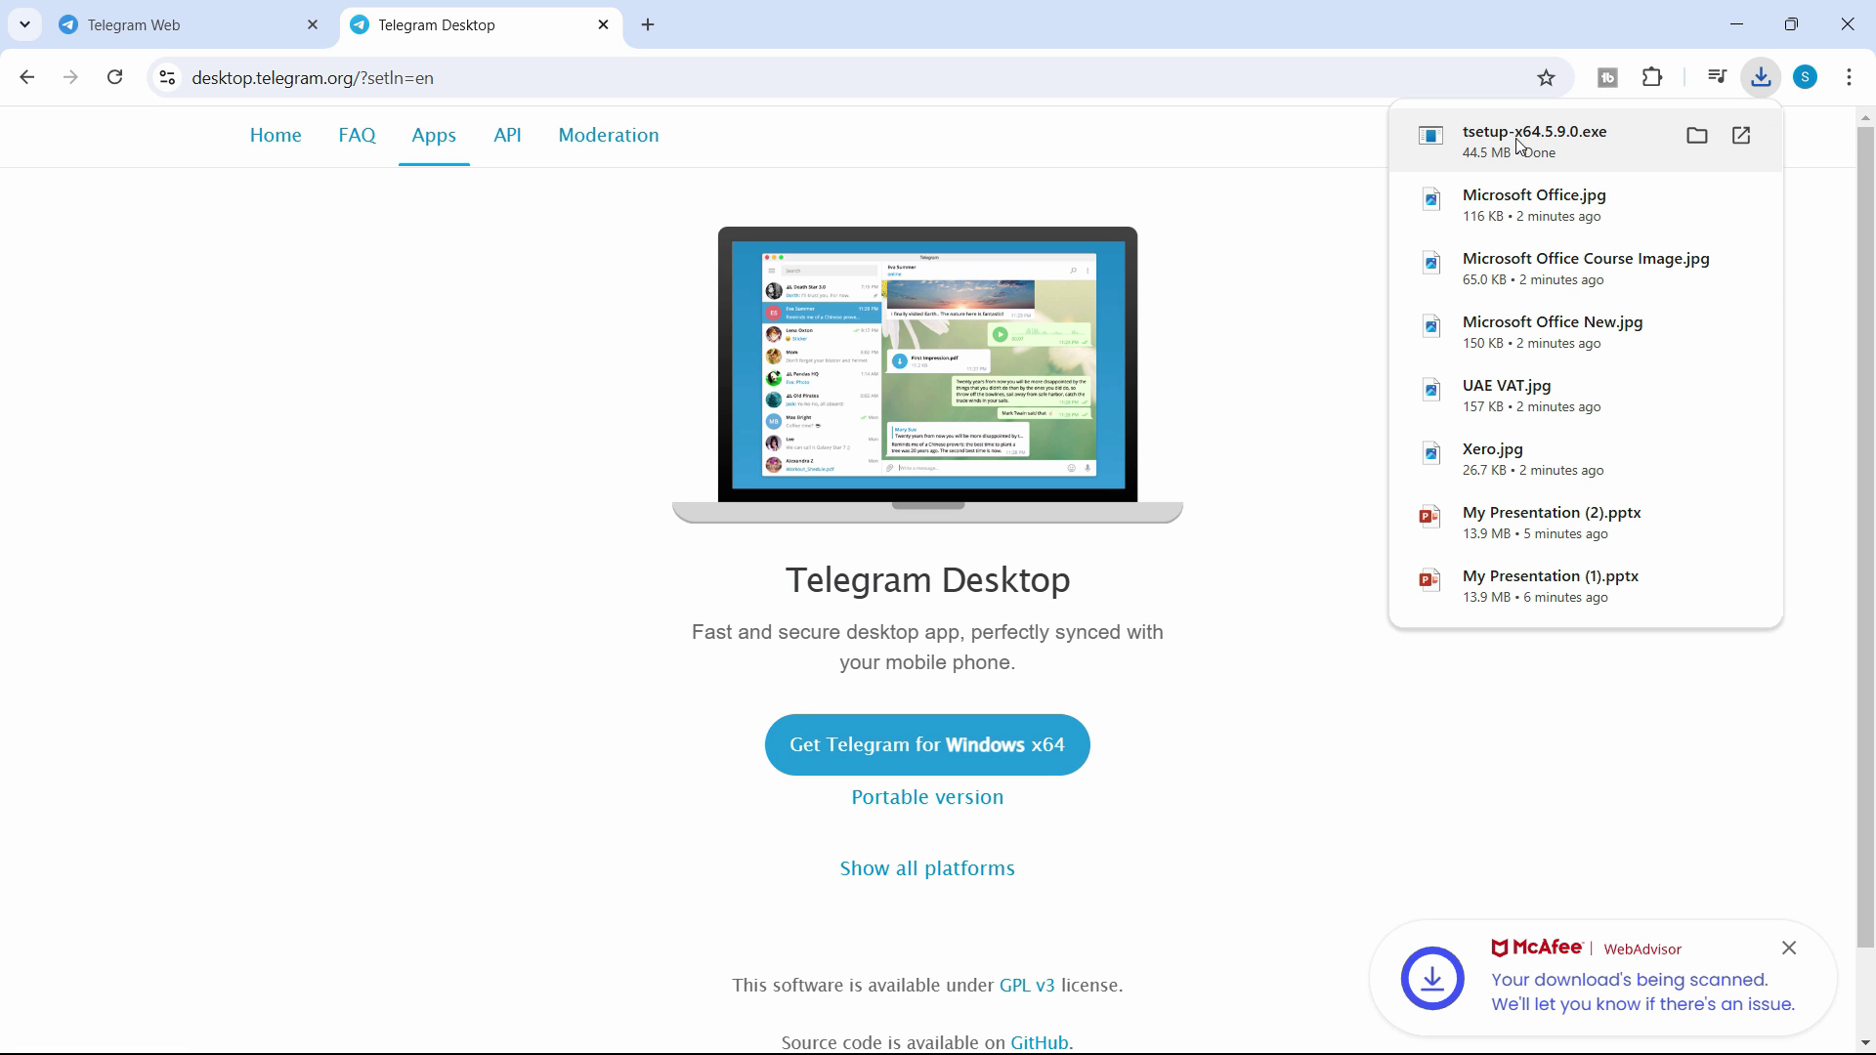
# Step: Run tsetup-x64.5.9.0 from the Downloads folder, allowing it past the security warning
pyautogui.click(1704, 141)
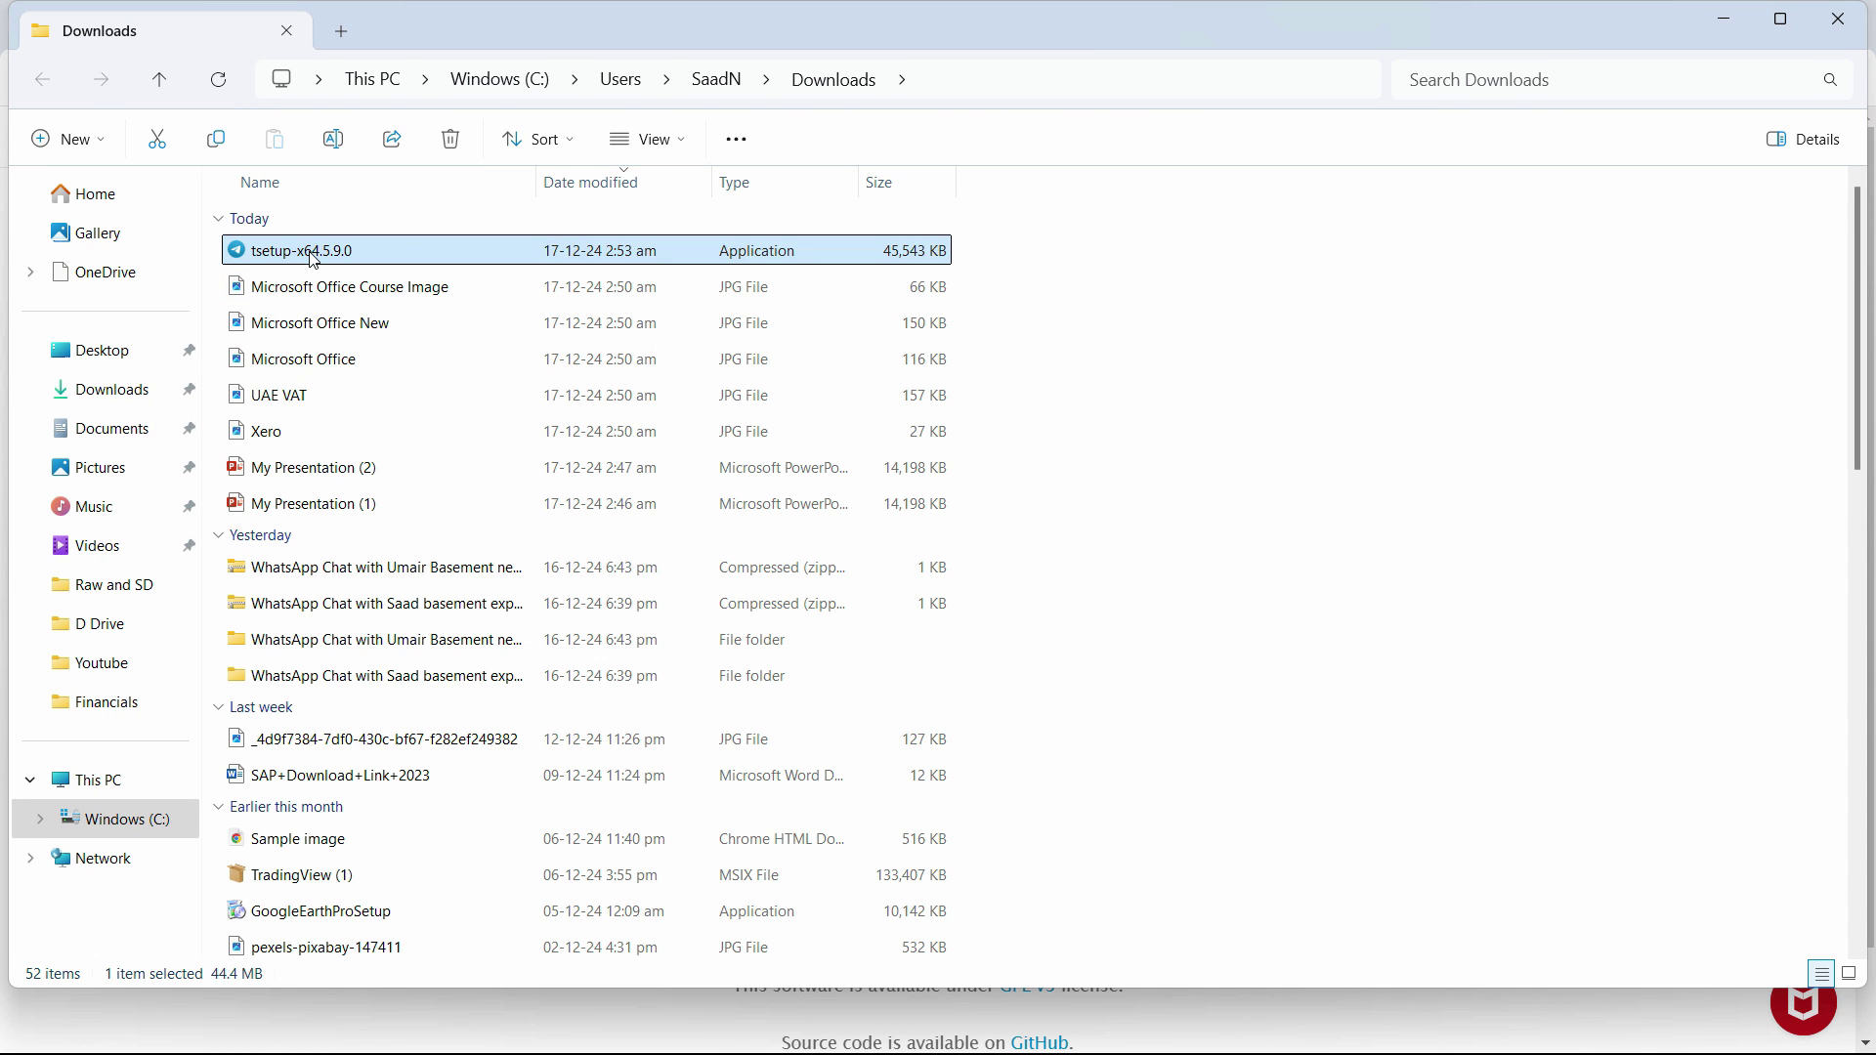
pyautogui.doubleClick(314, 256)
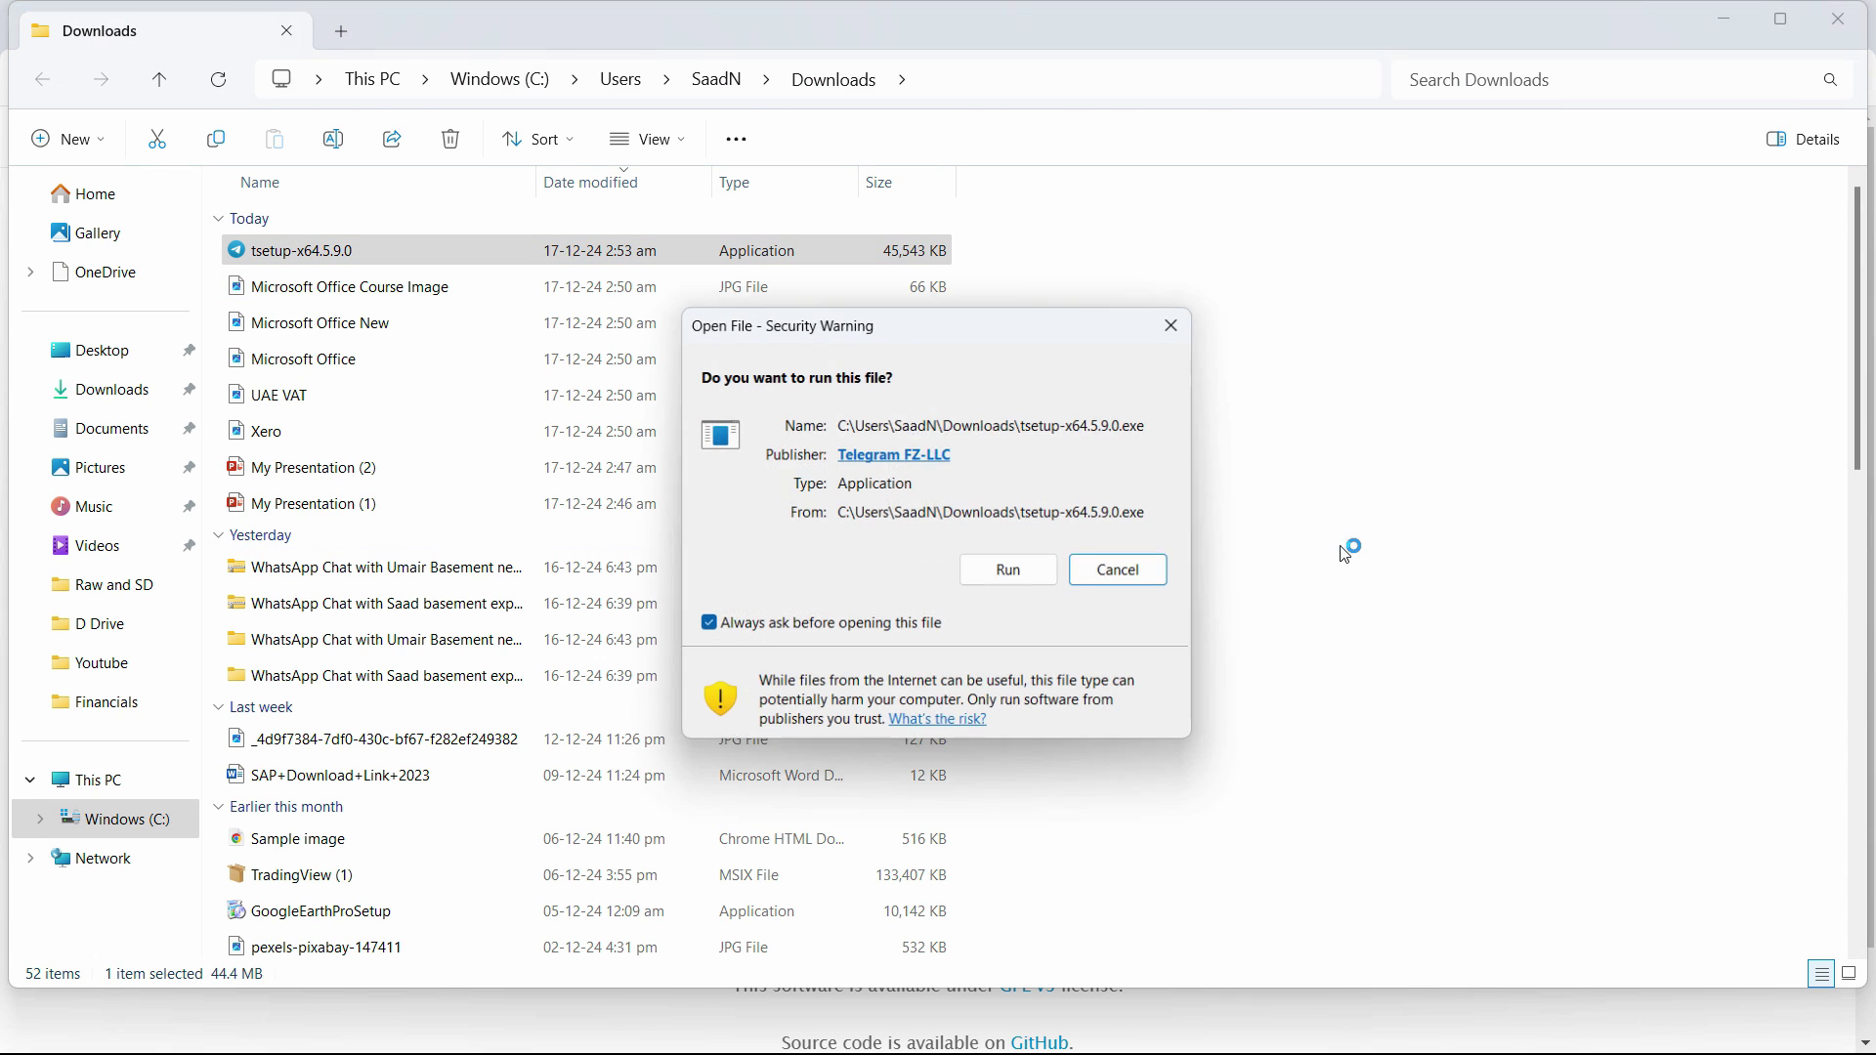
pyautogui.click(1060, 575)
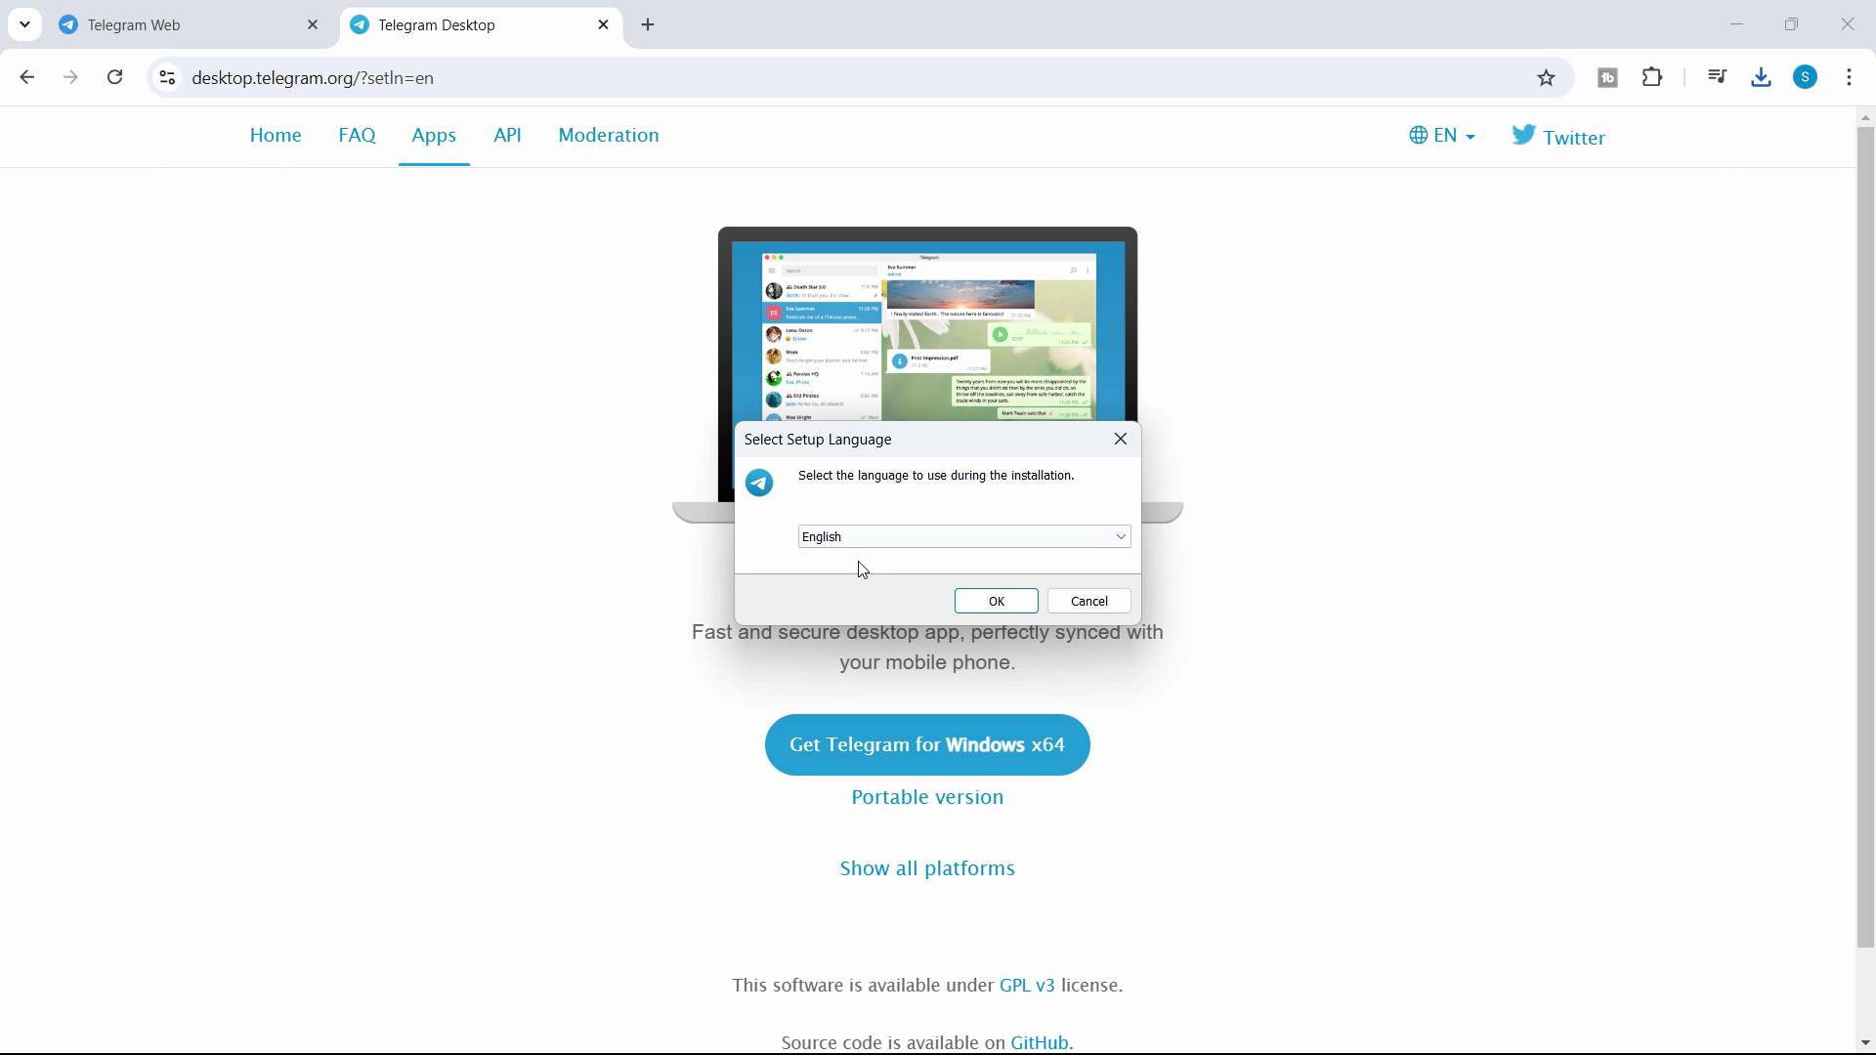
# Step: Install Telegram Desktop 5.9 in English with default folders and a desktop shortcut, then launch it
pyautogui.click(999, 606)
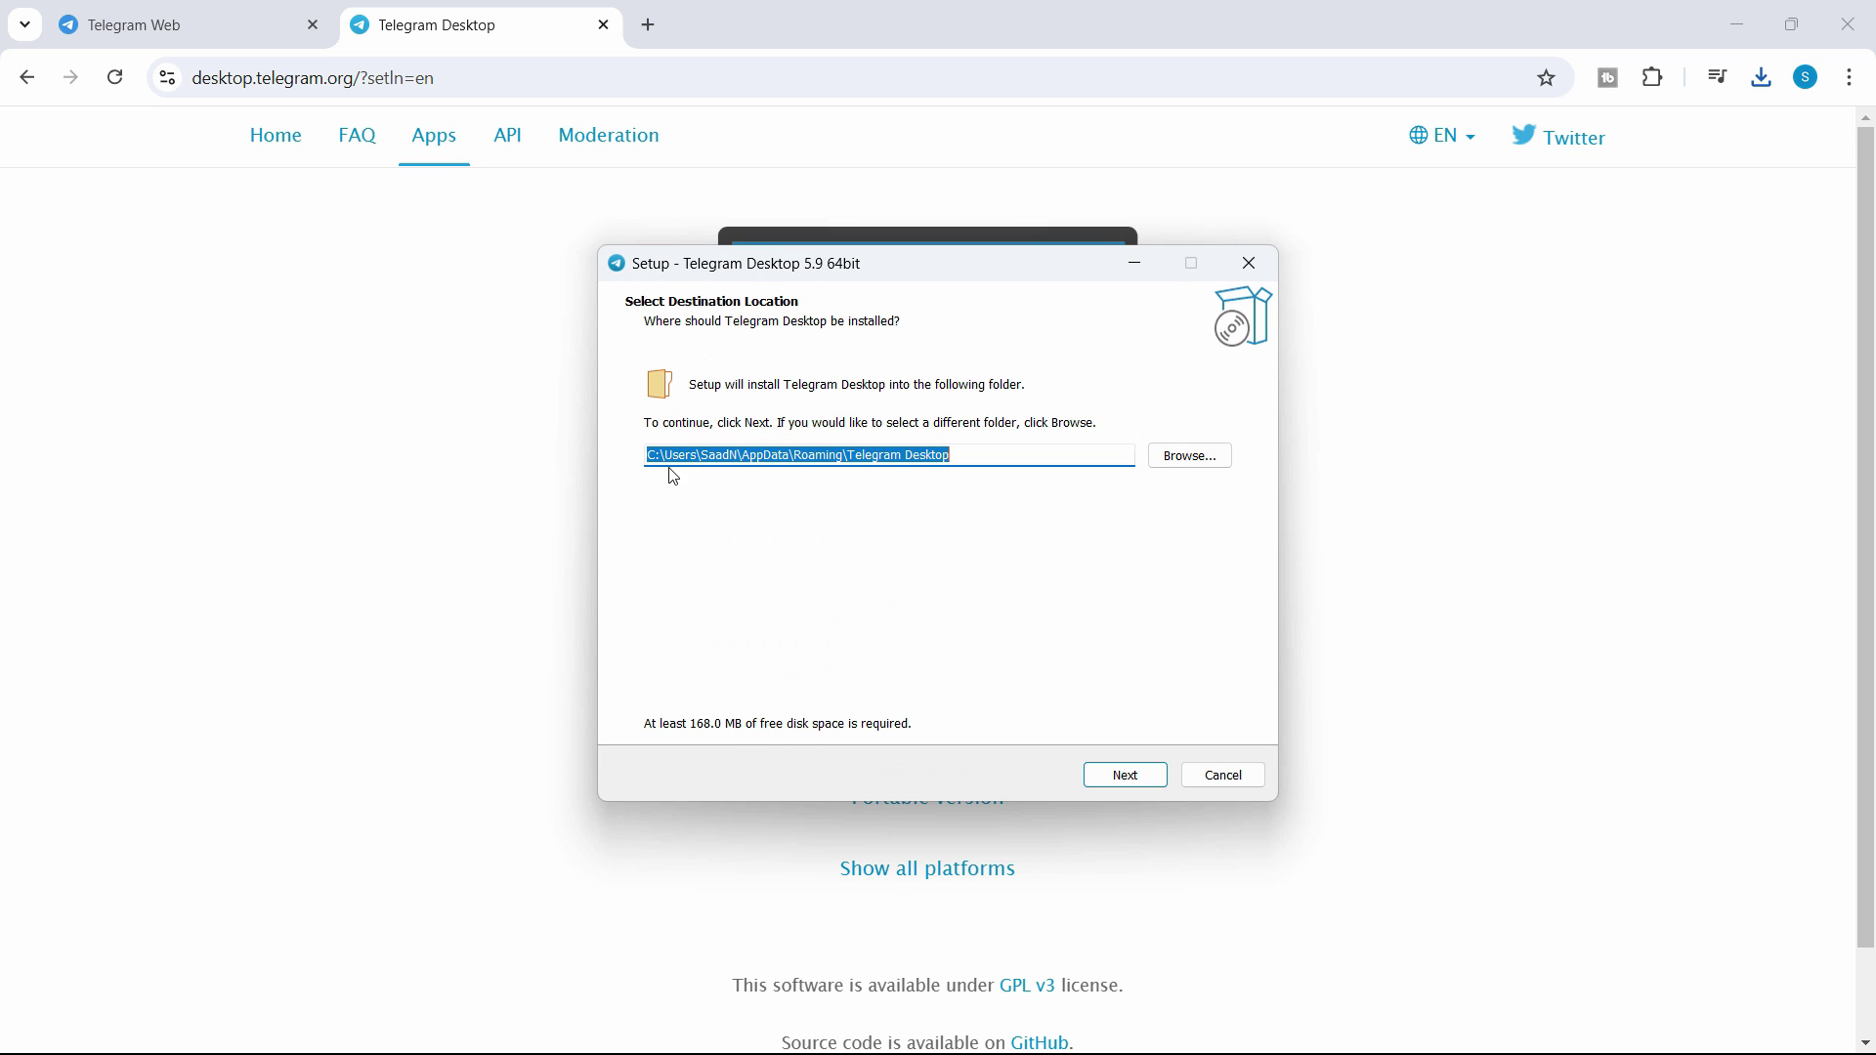
pyautogui.click(1129, 782)
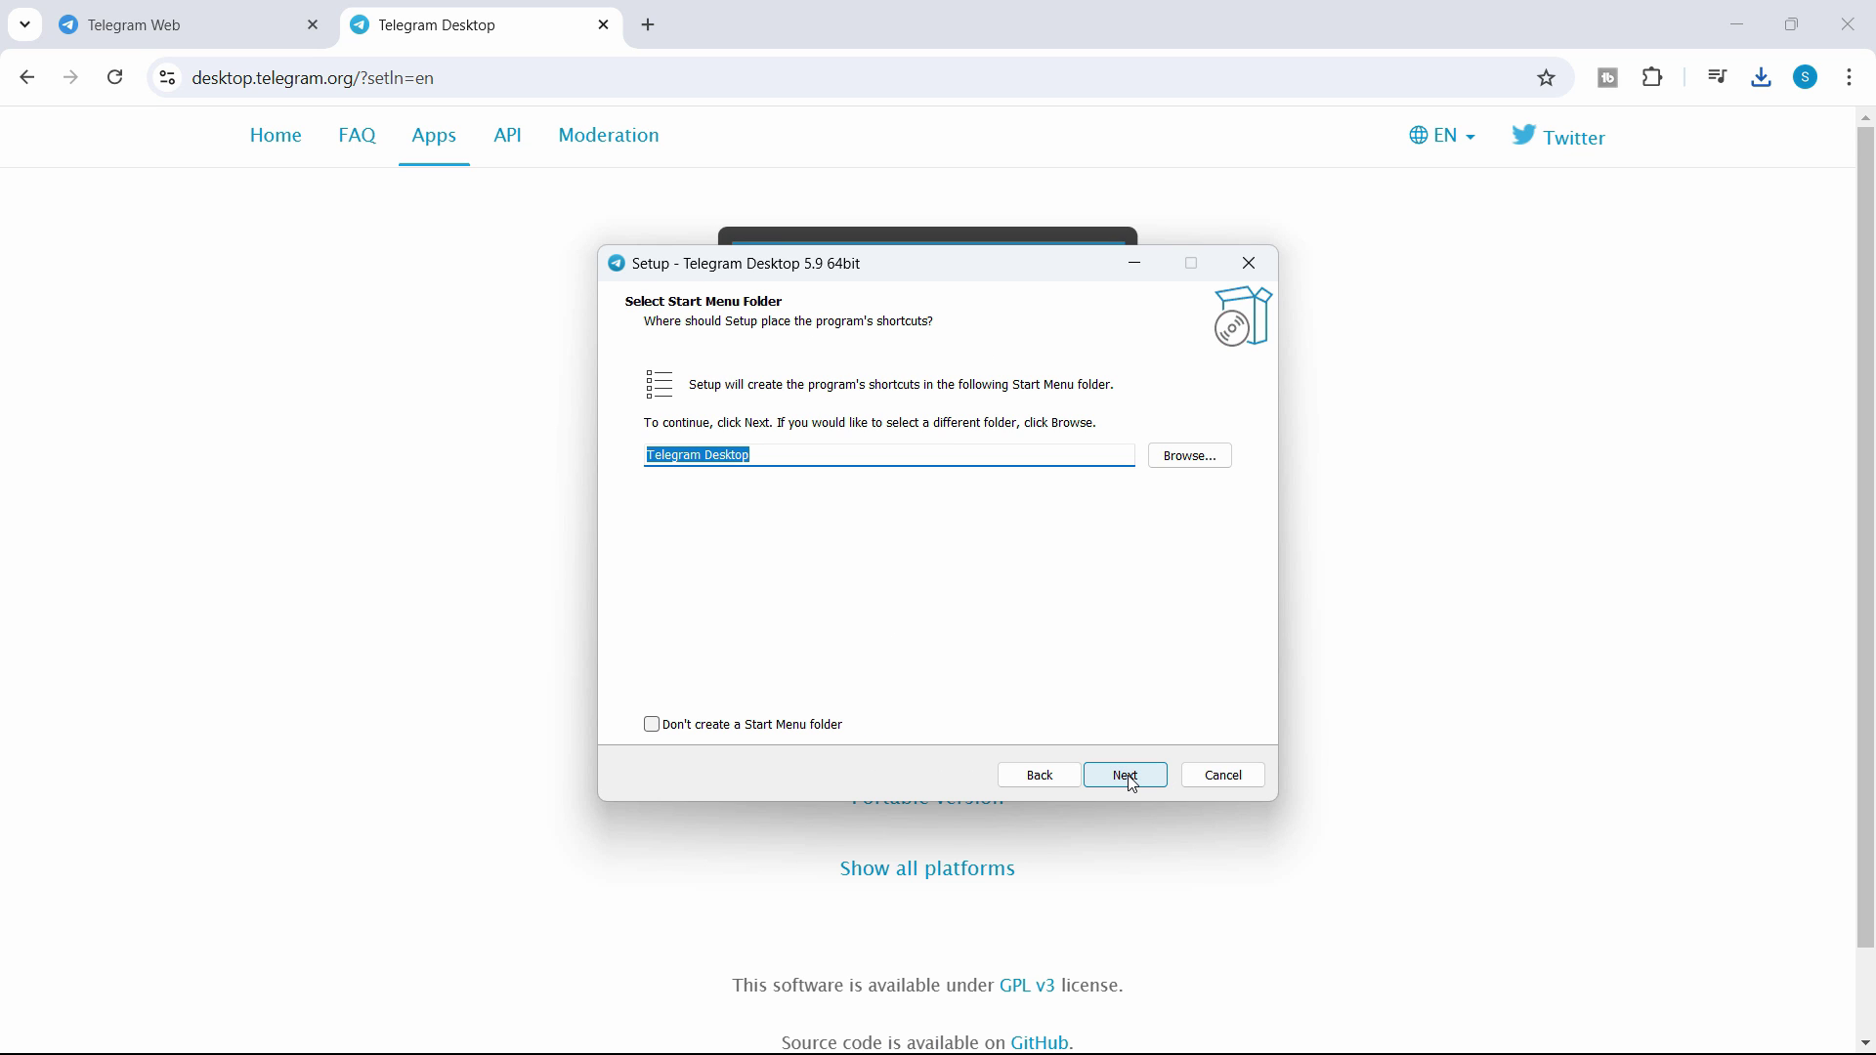
pyautogui.click(1129, 779)
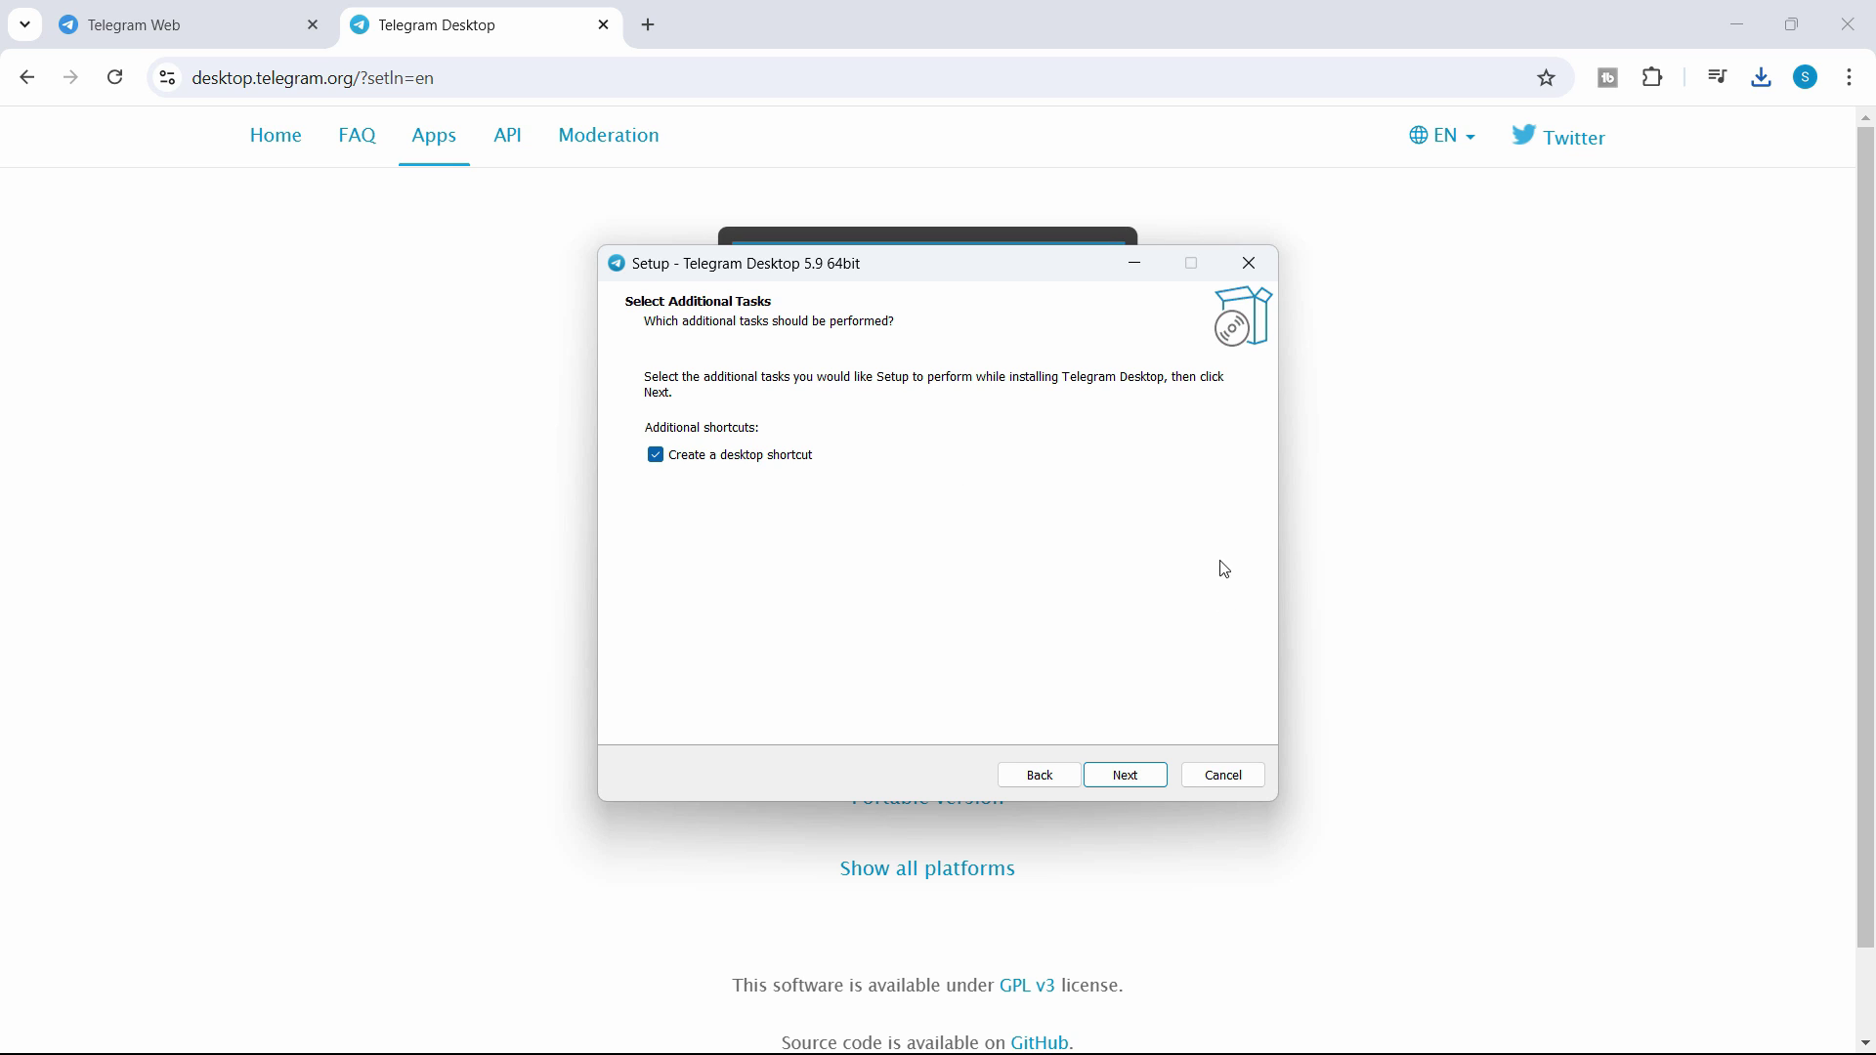
pyautogui.click(1150, 786)
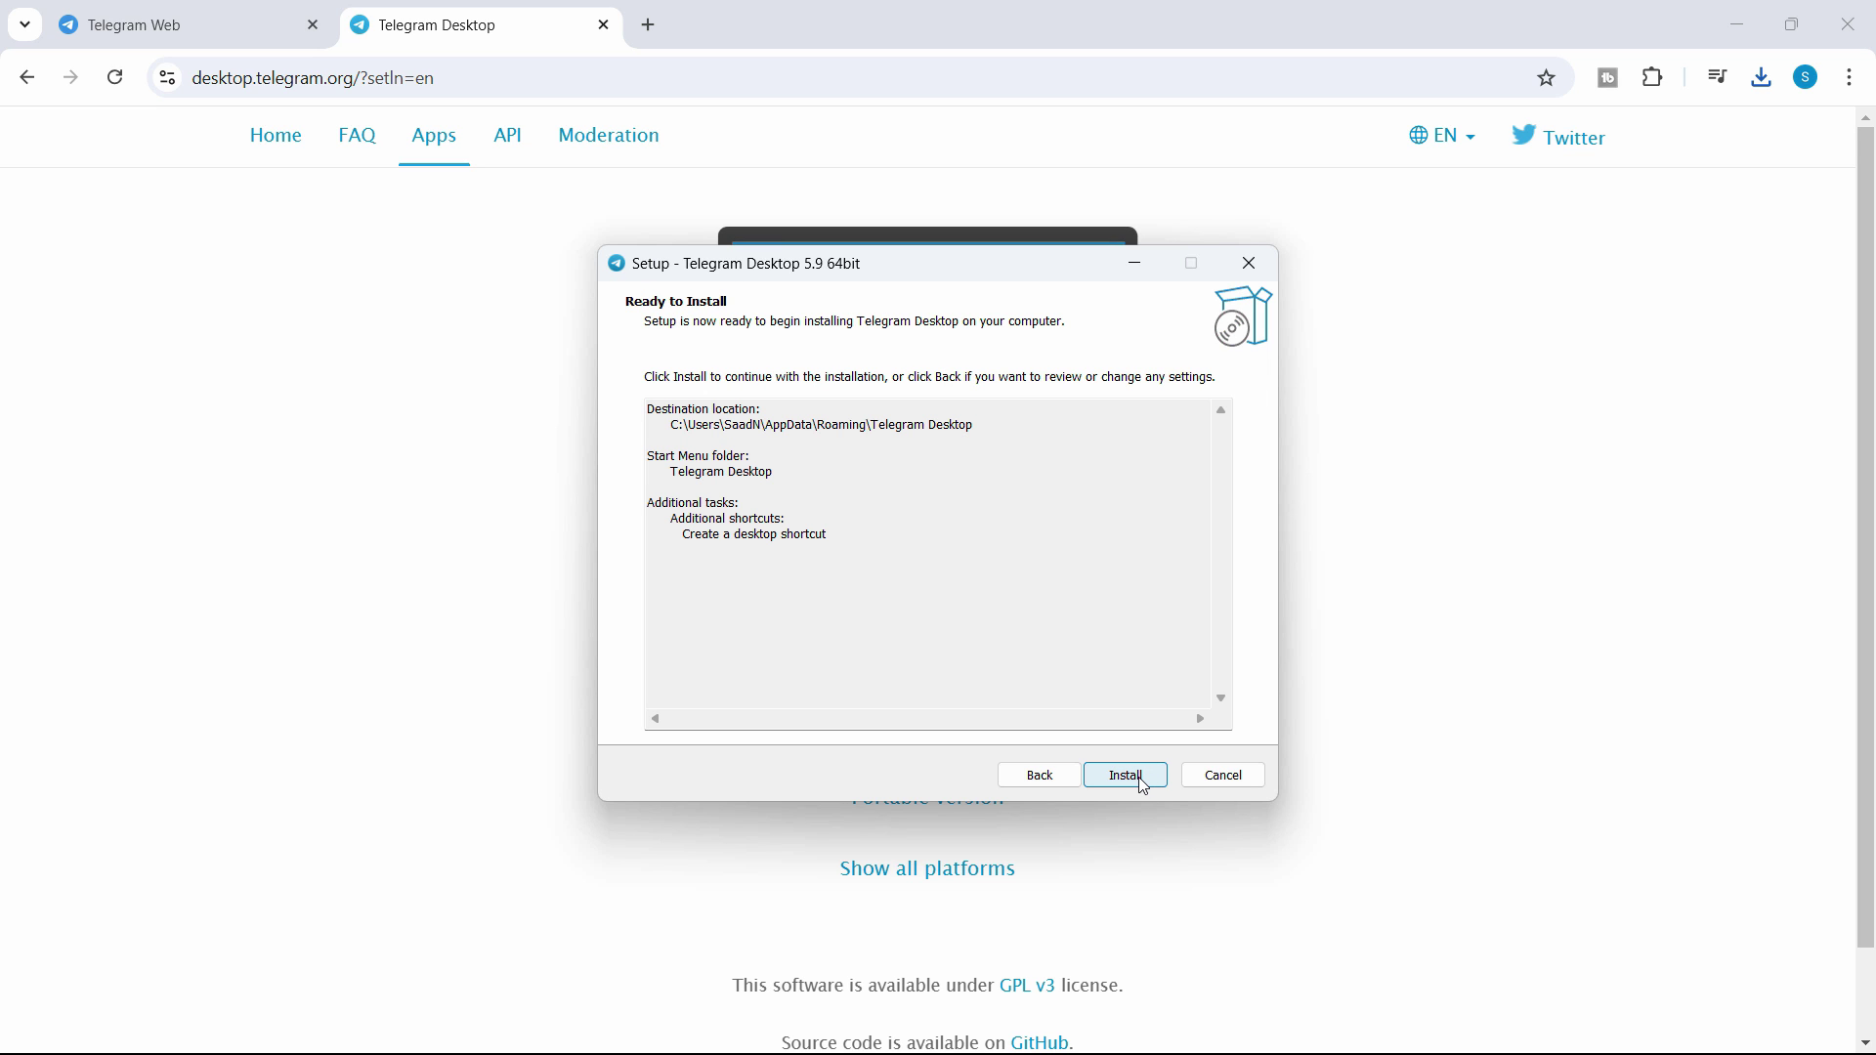
pyautogui.click(1146, 787)
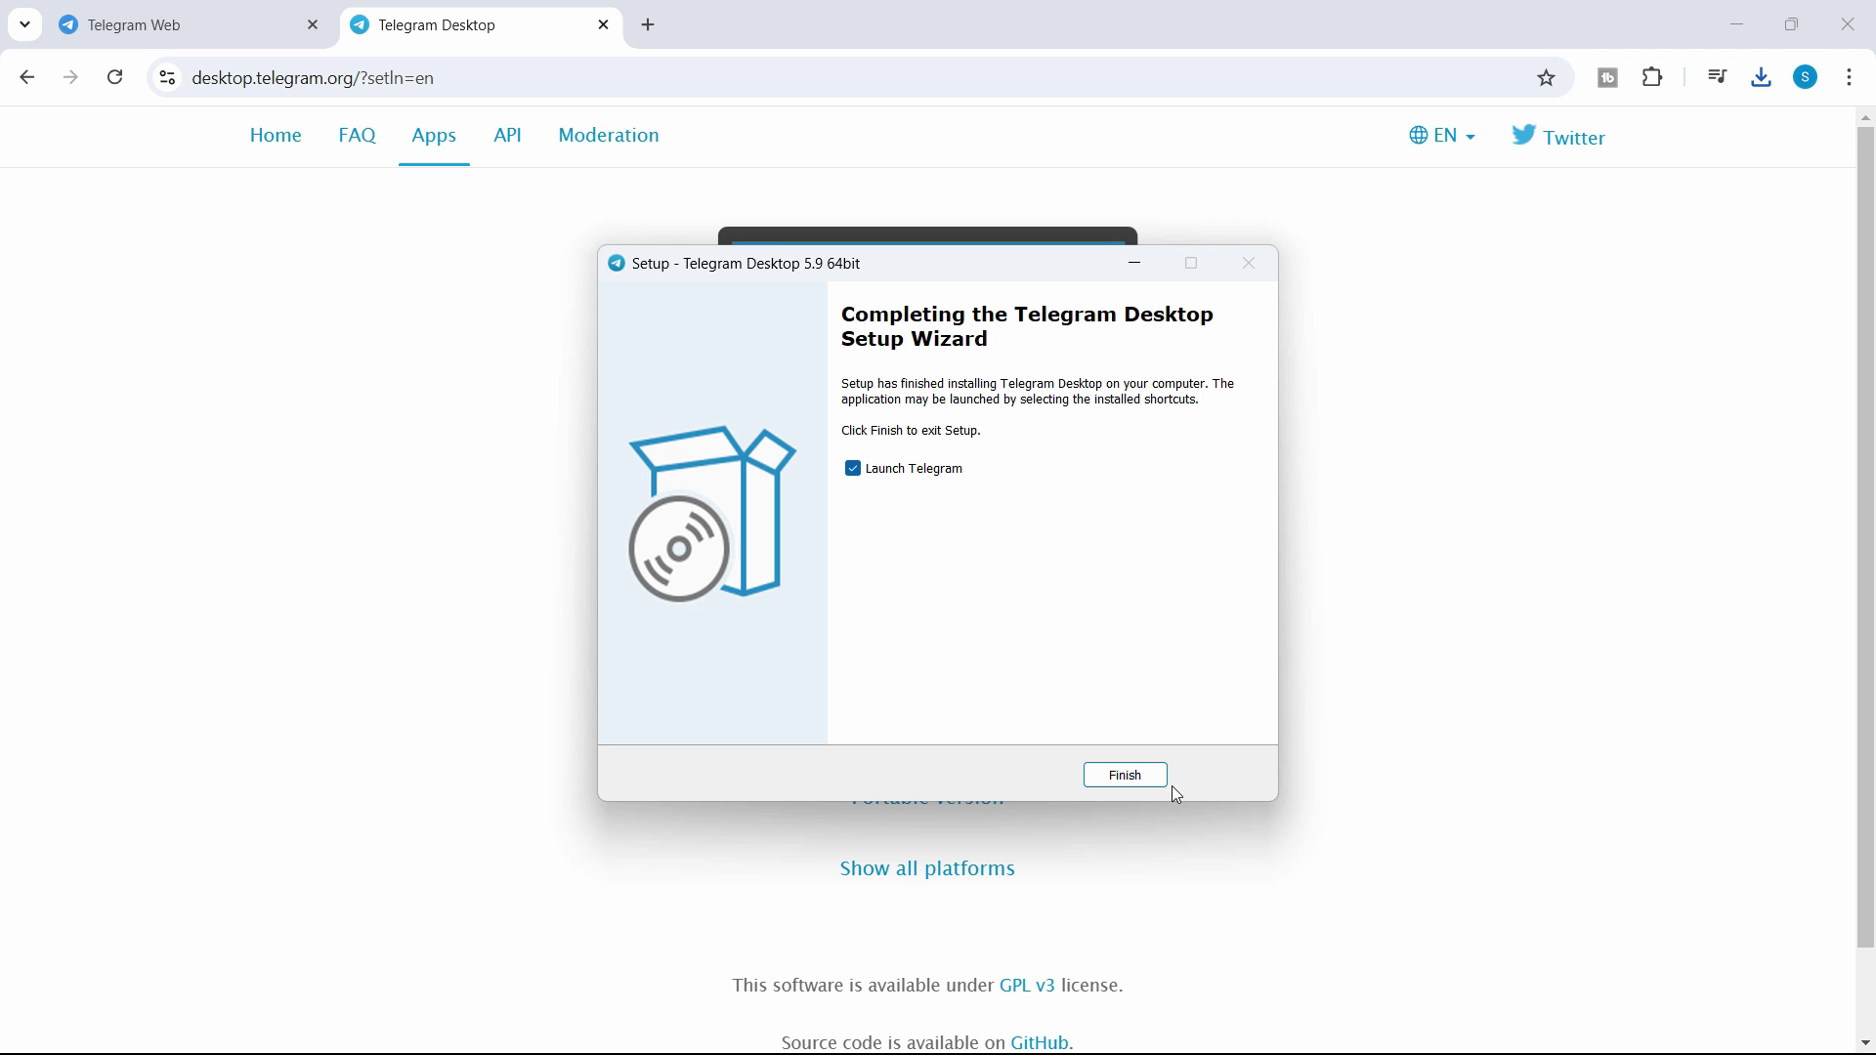
pyautogui.click(1141, 779)
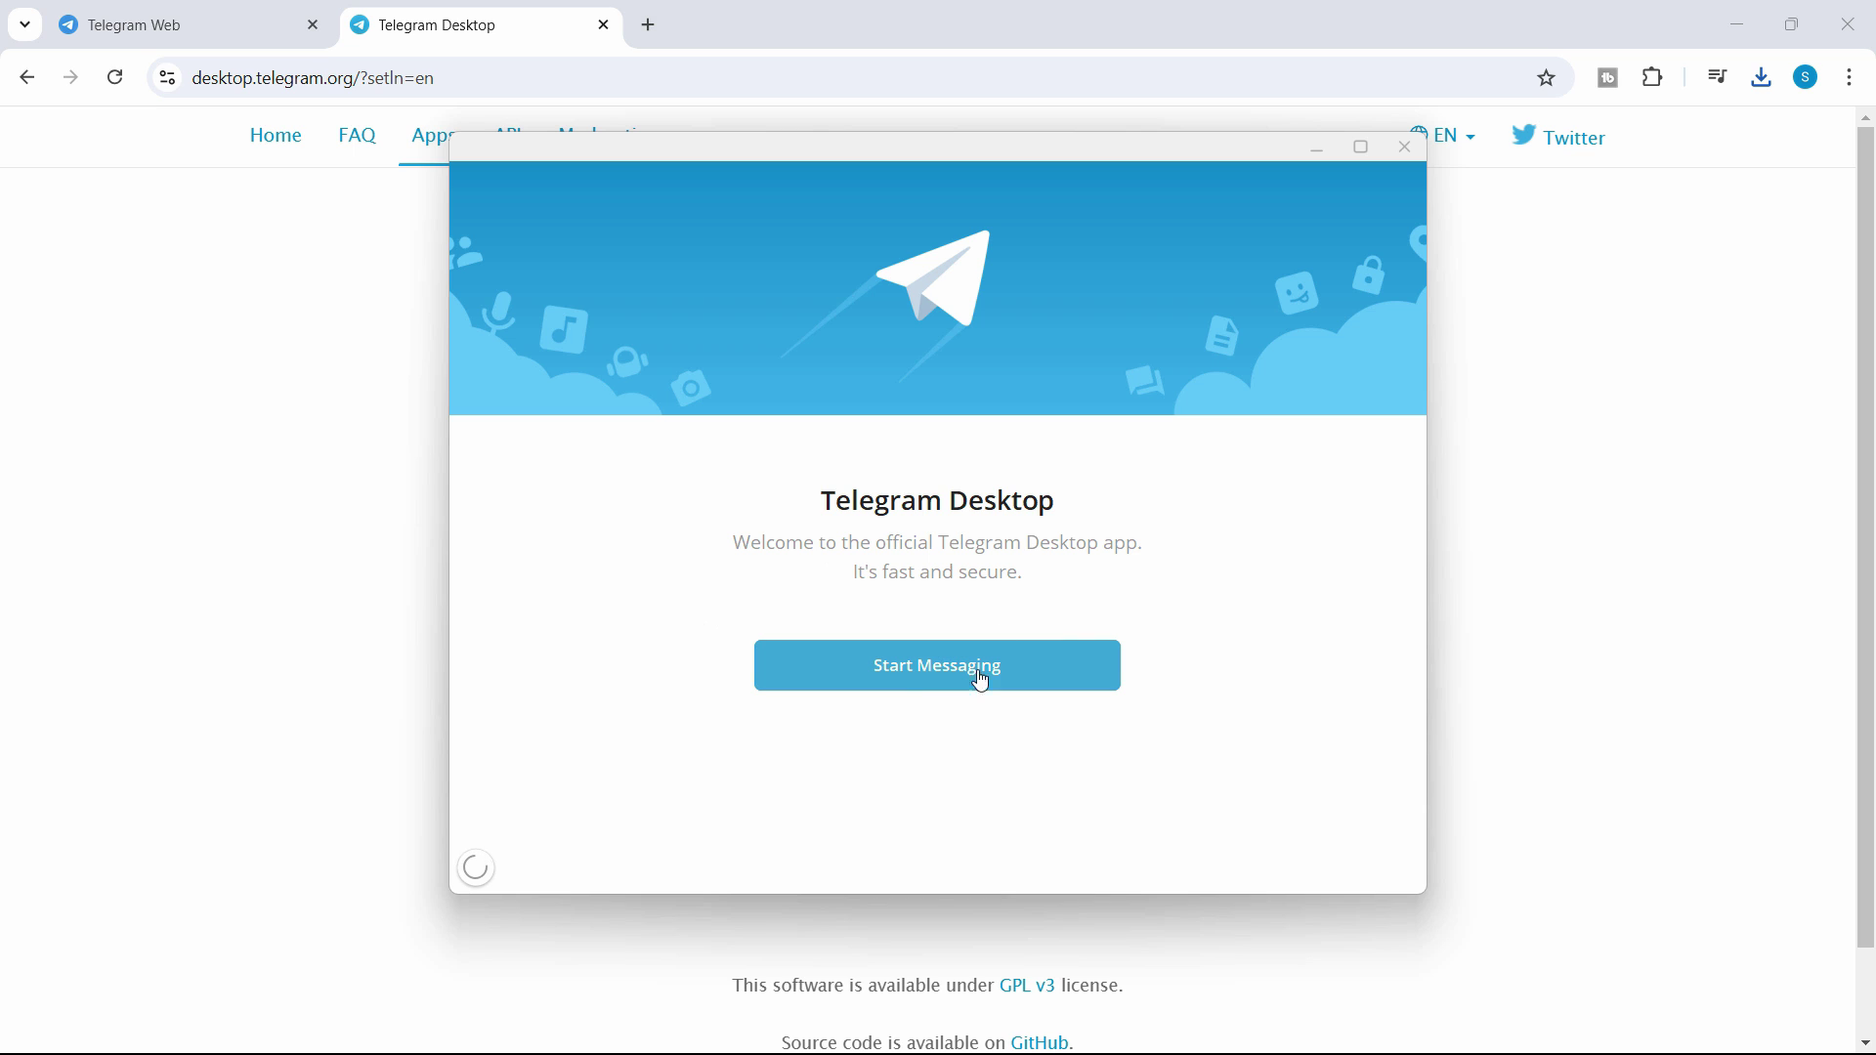
# Step: Start messaging in Telegram Desktop and log in by scanning the QR code with the phone
pyautogui.click(920, 693)
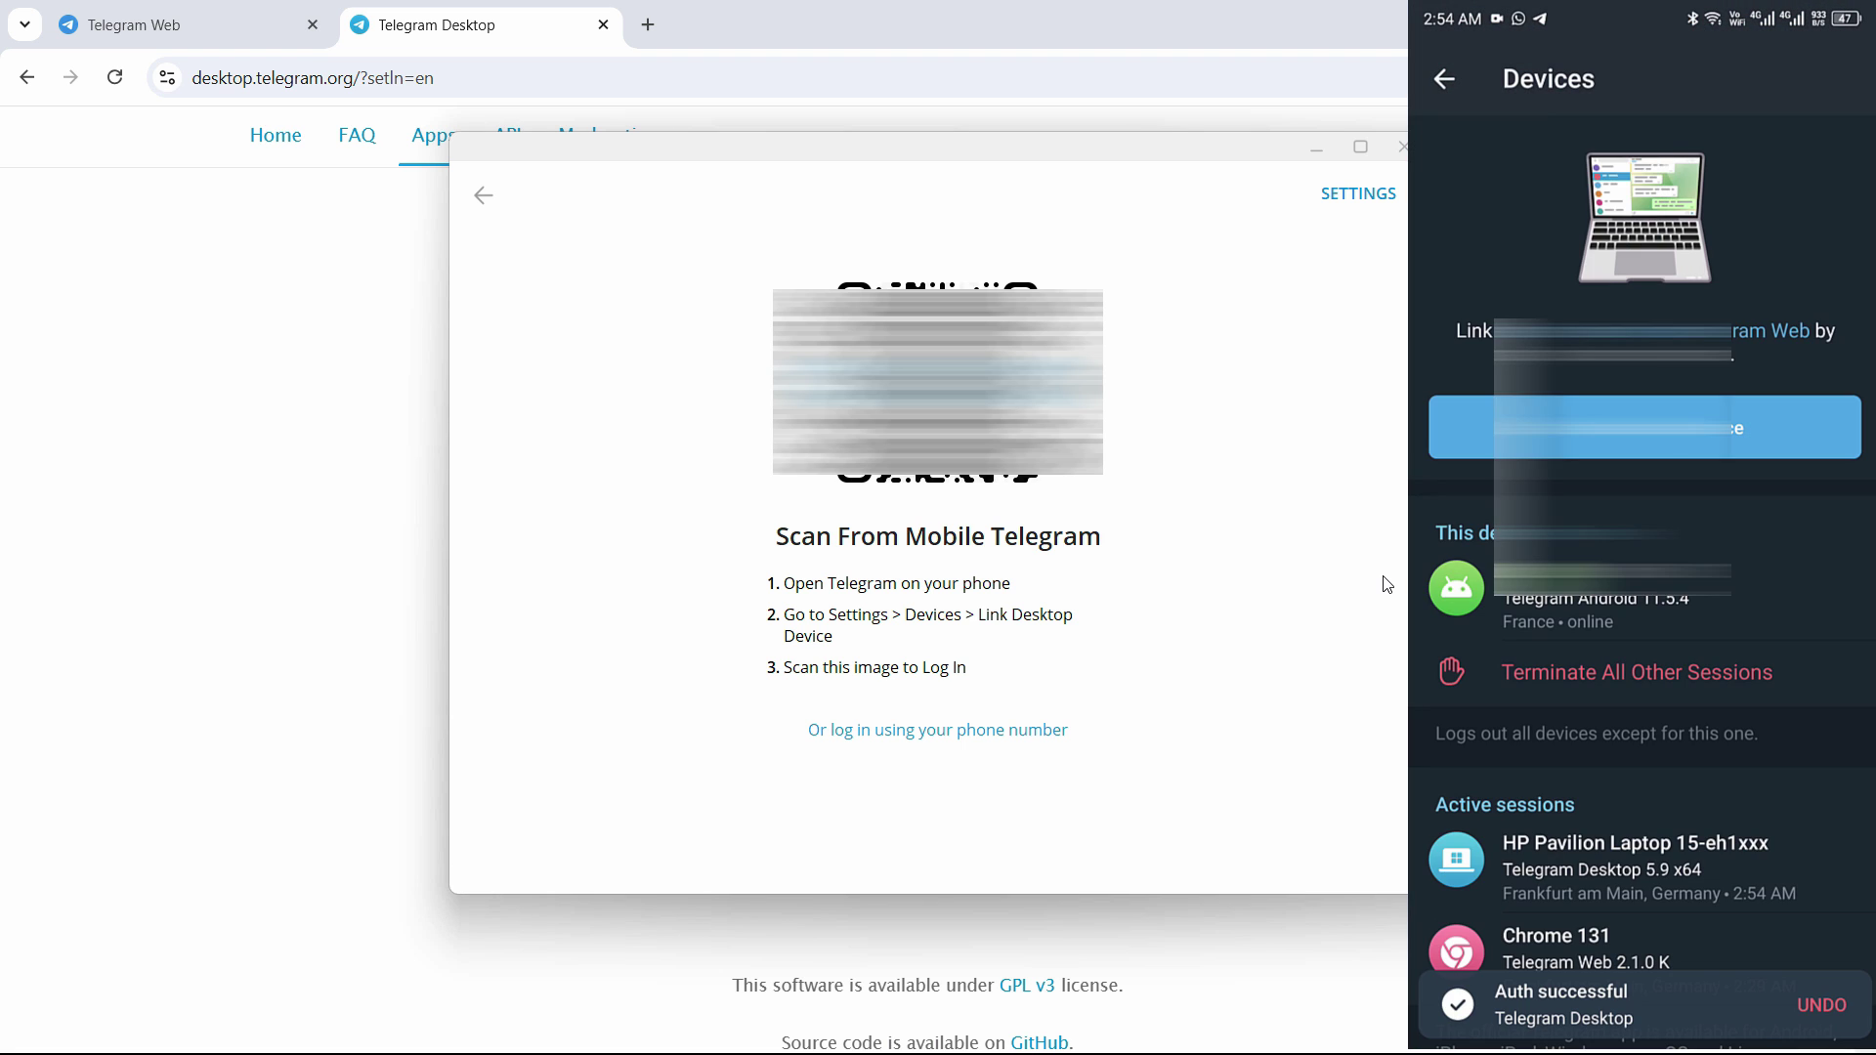
# Step: Maximize Telegram Desktop, open the group chat and scroll through its poll, presentation and images
pyautogui.click(1350, 157)
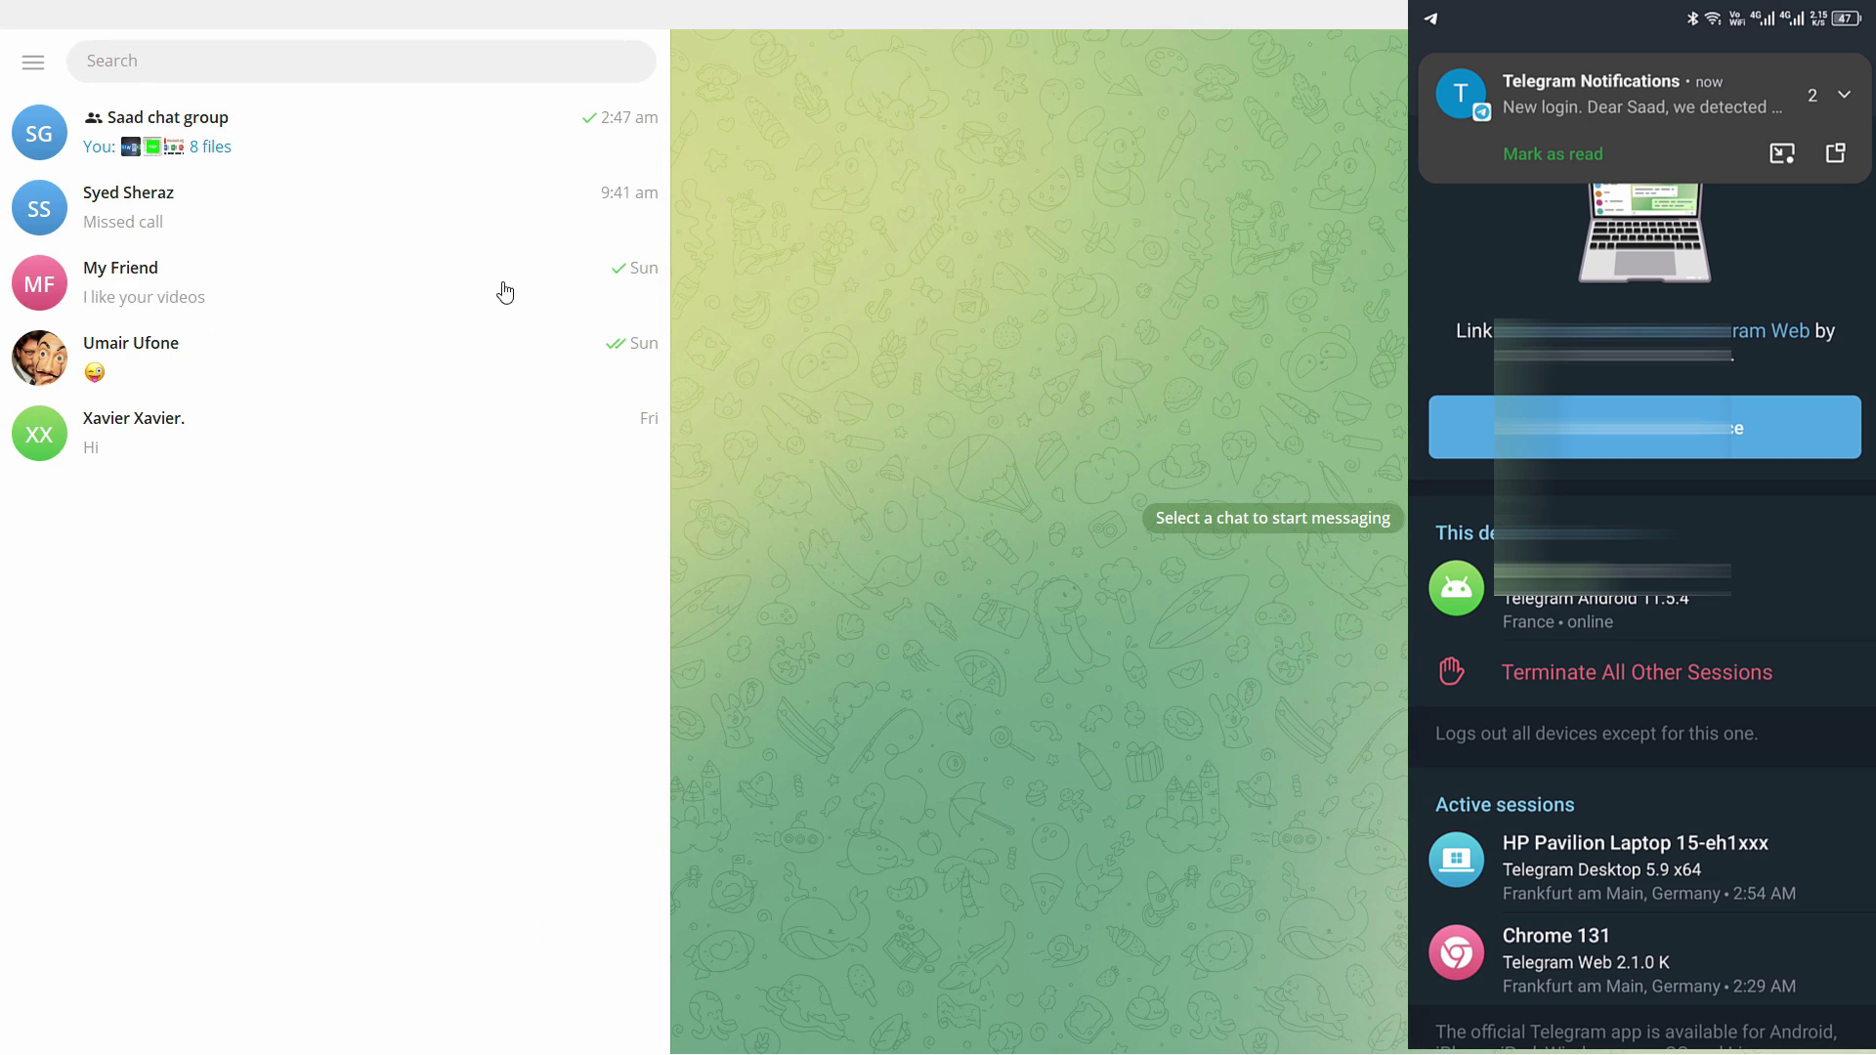
pyautogui.click(212, 137)
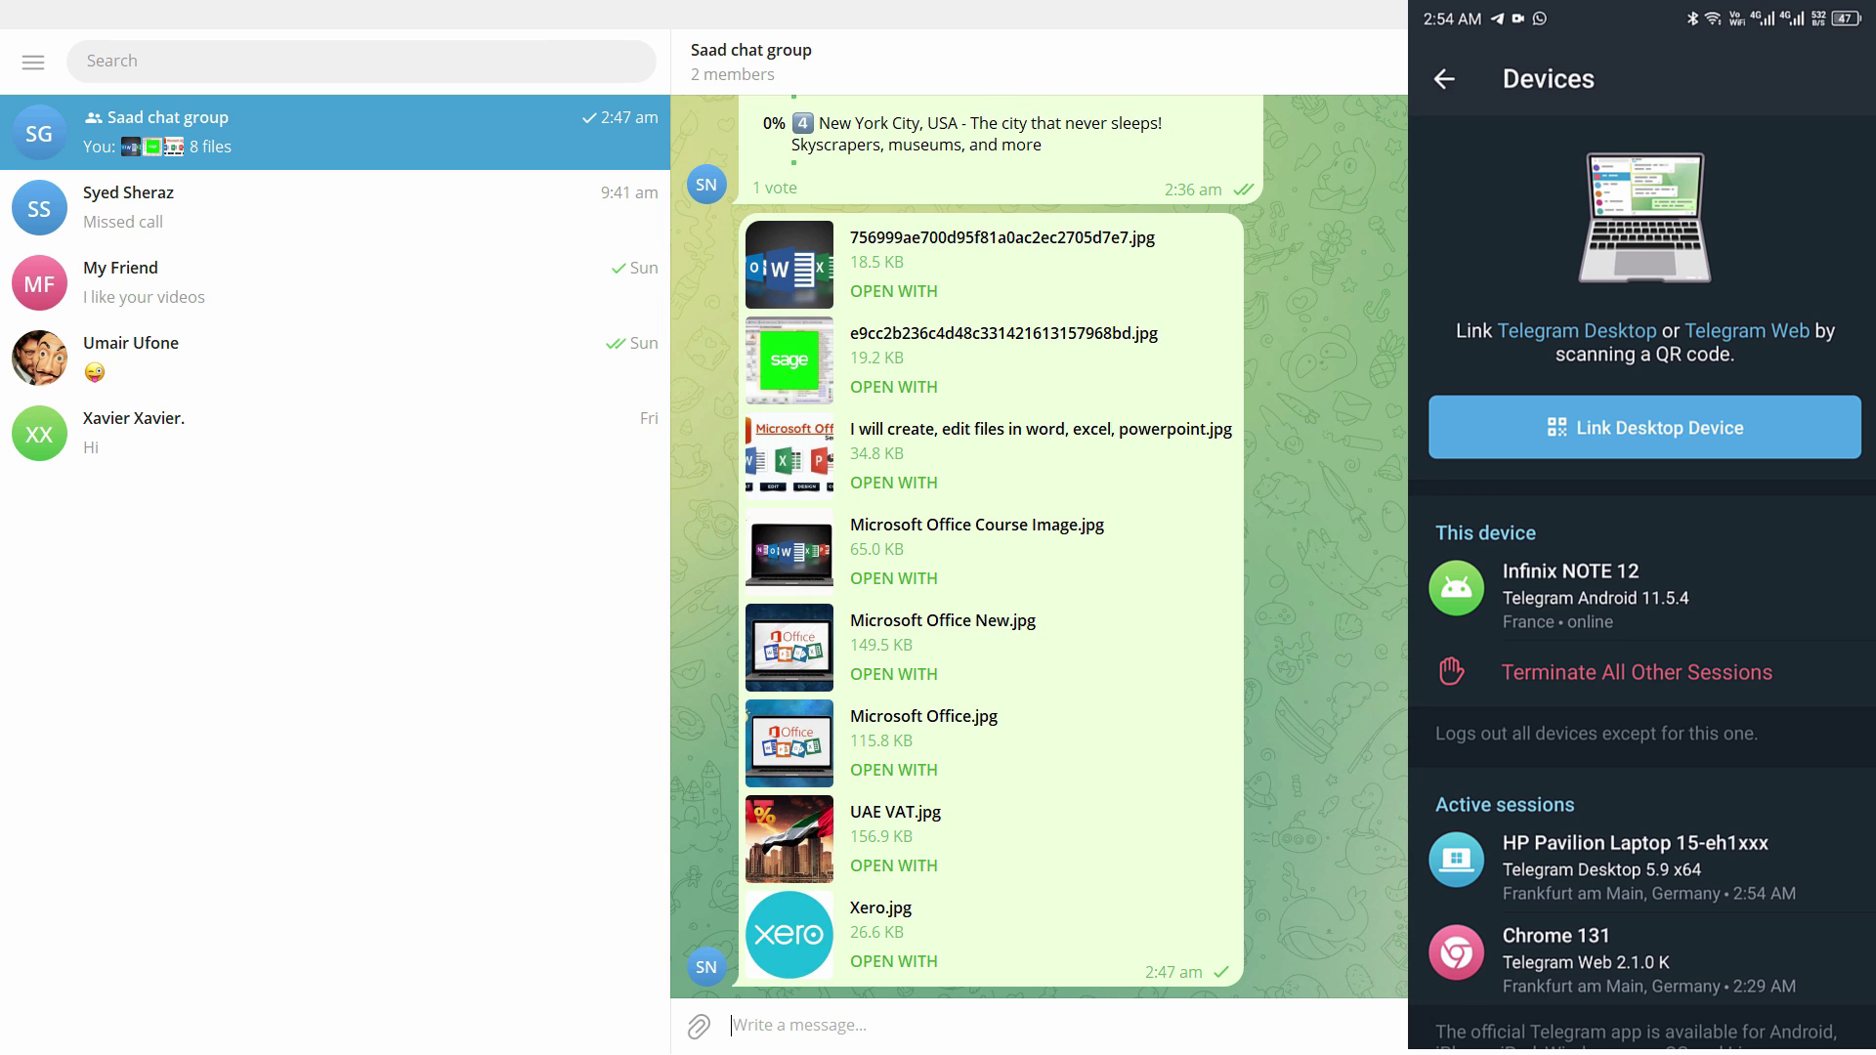
pyautogui.scroll(5, 1329, 493)
pyautogui.scroll(-3, 1039, 548)
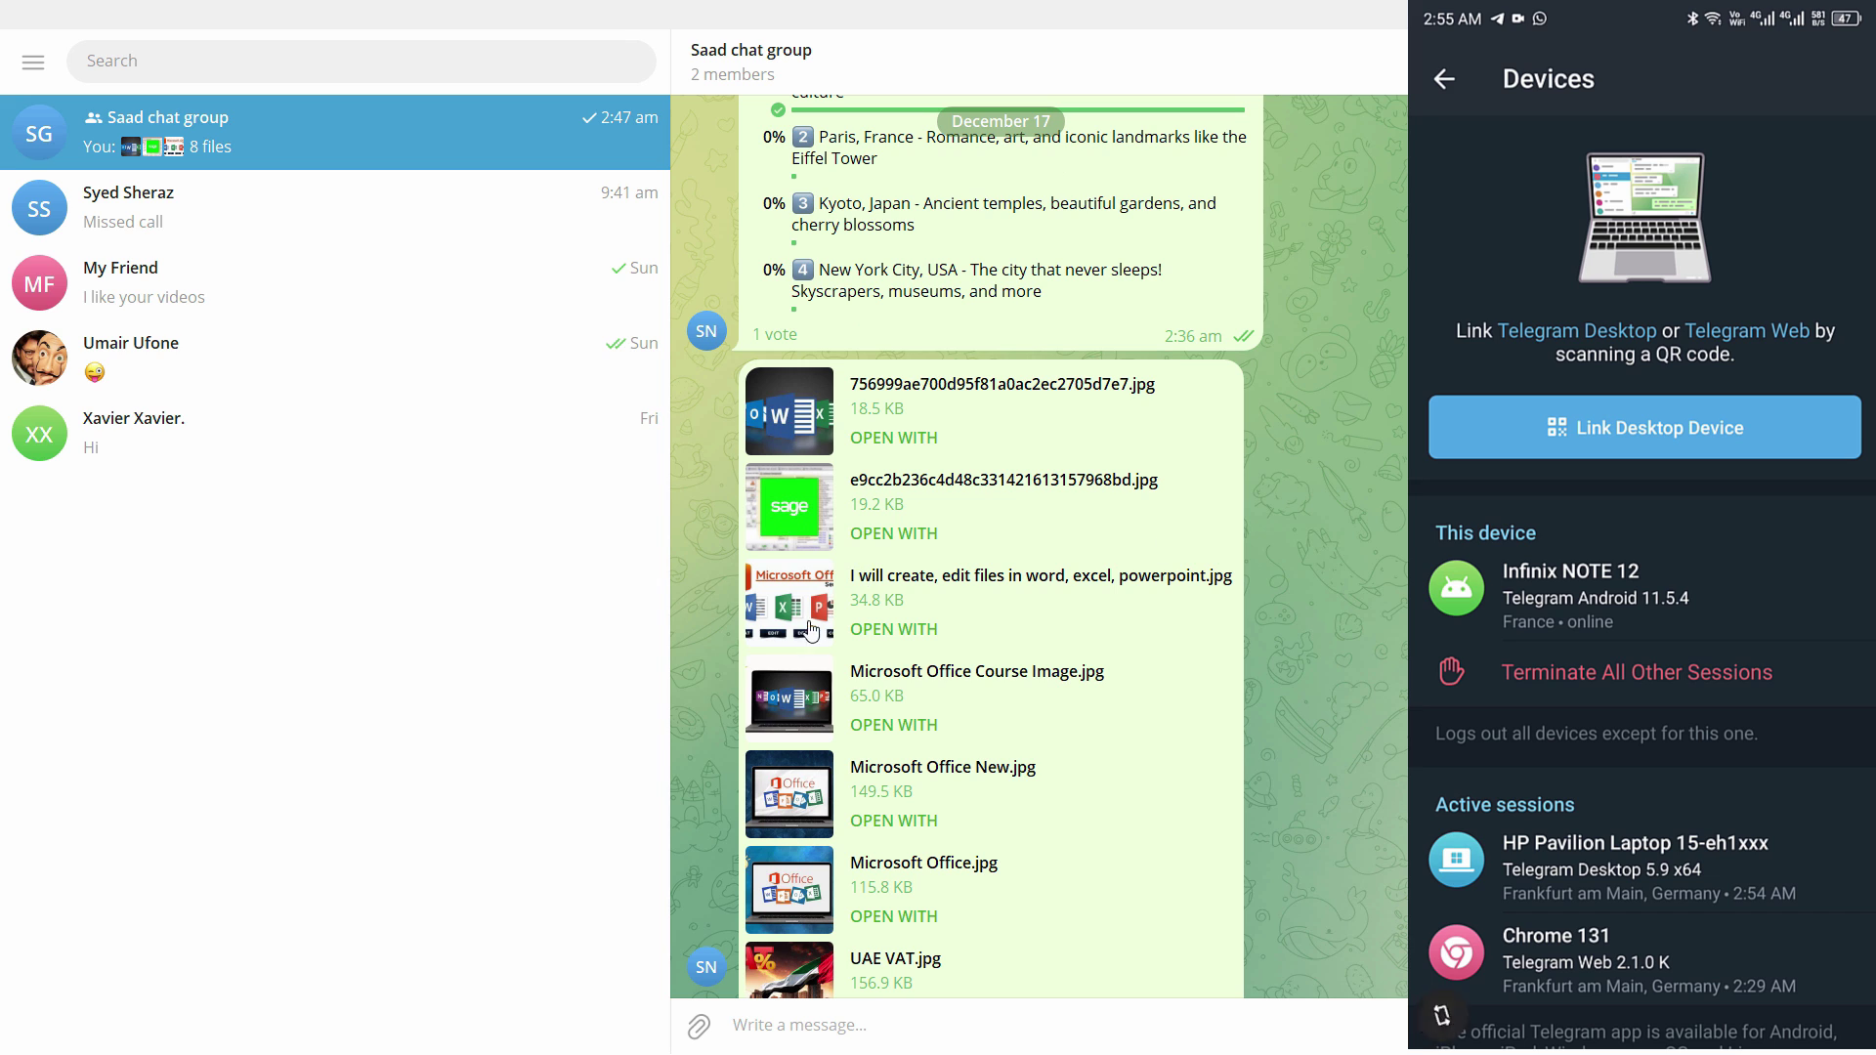
pyautogui.scroll(3, 1039, 548)
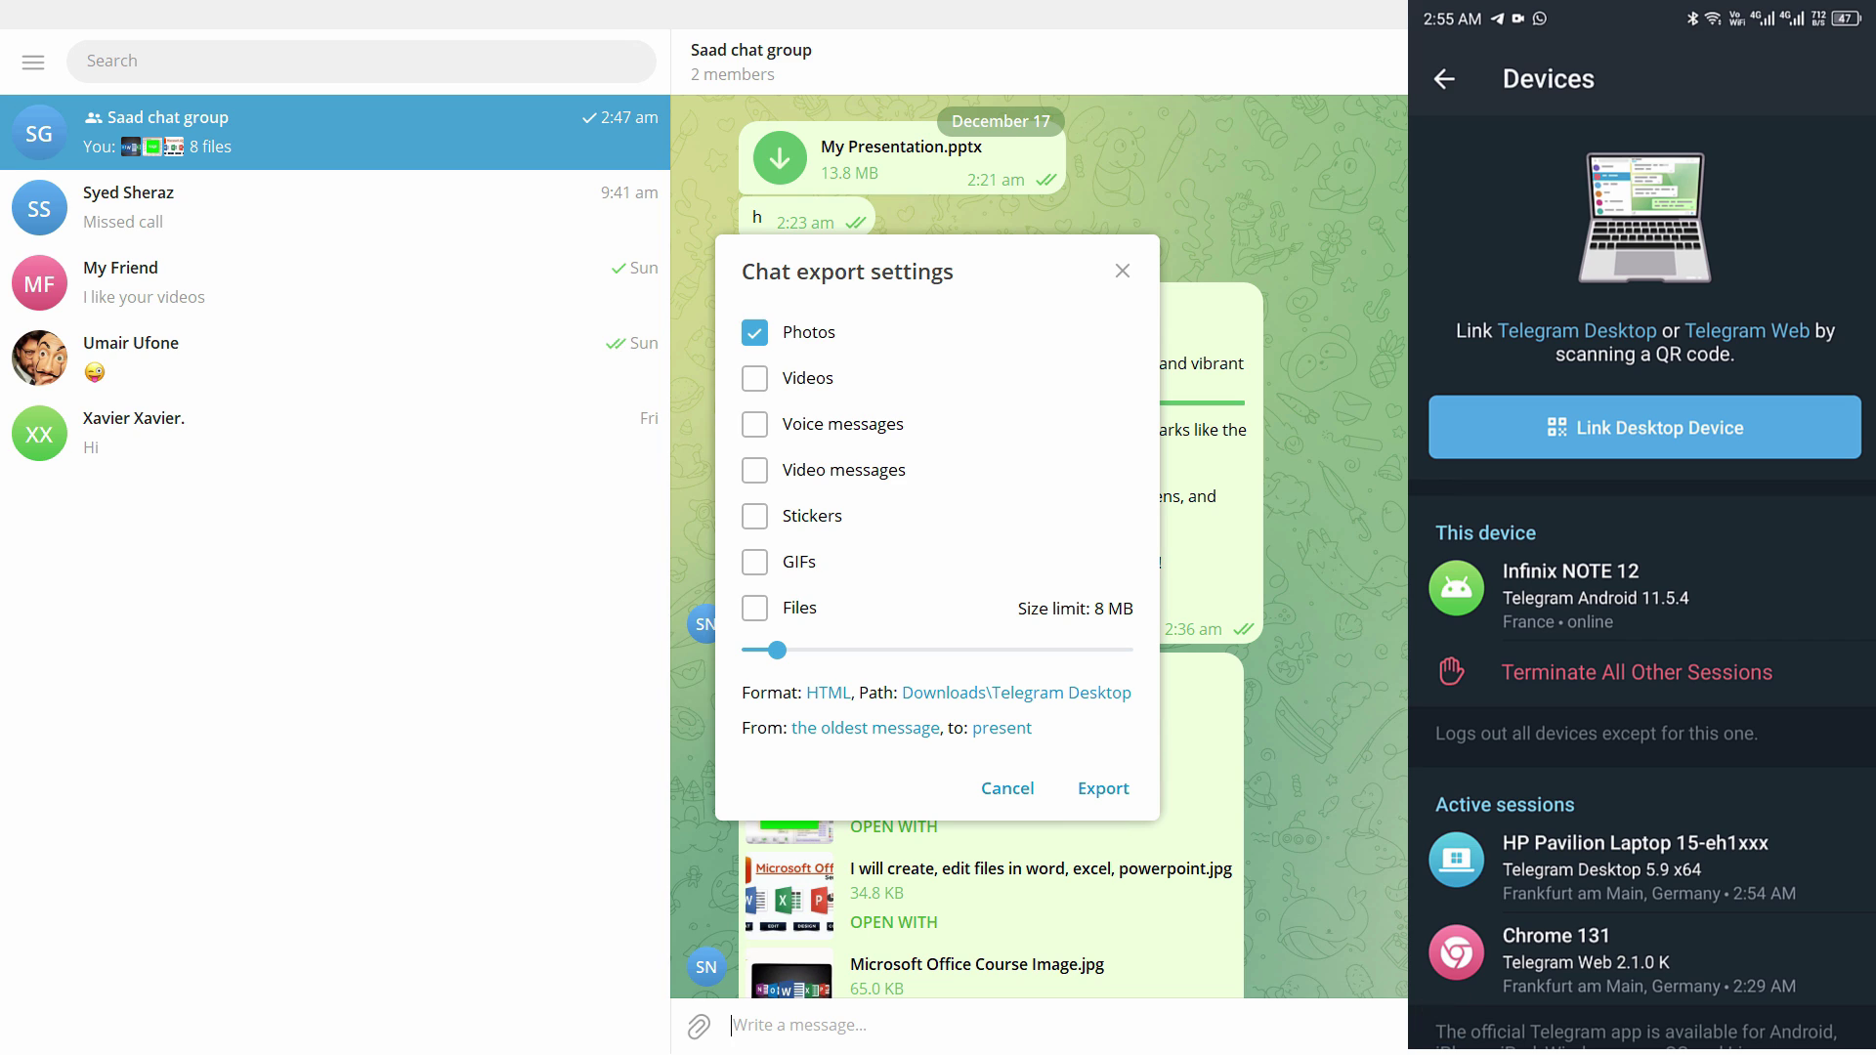
# Step: Include videos, voice and video messages, stickers, GIFs and files up to 4000 MB, then start the export
pyautogui.click(764, 392)
pyautogui.click(761, 430)
pyautogui.click(761, 476)
pyautogui.click(762, 522)
pyautogui.click(768, 568)
pyautogui.click(763, 613)
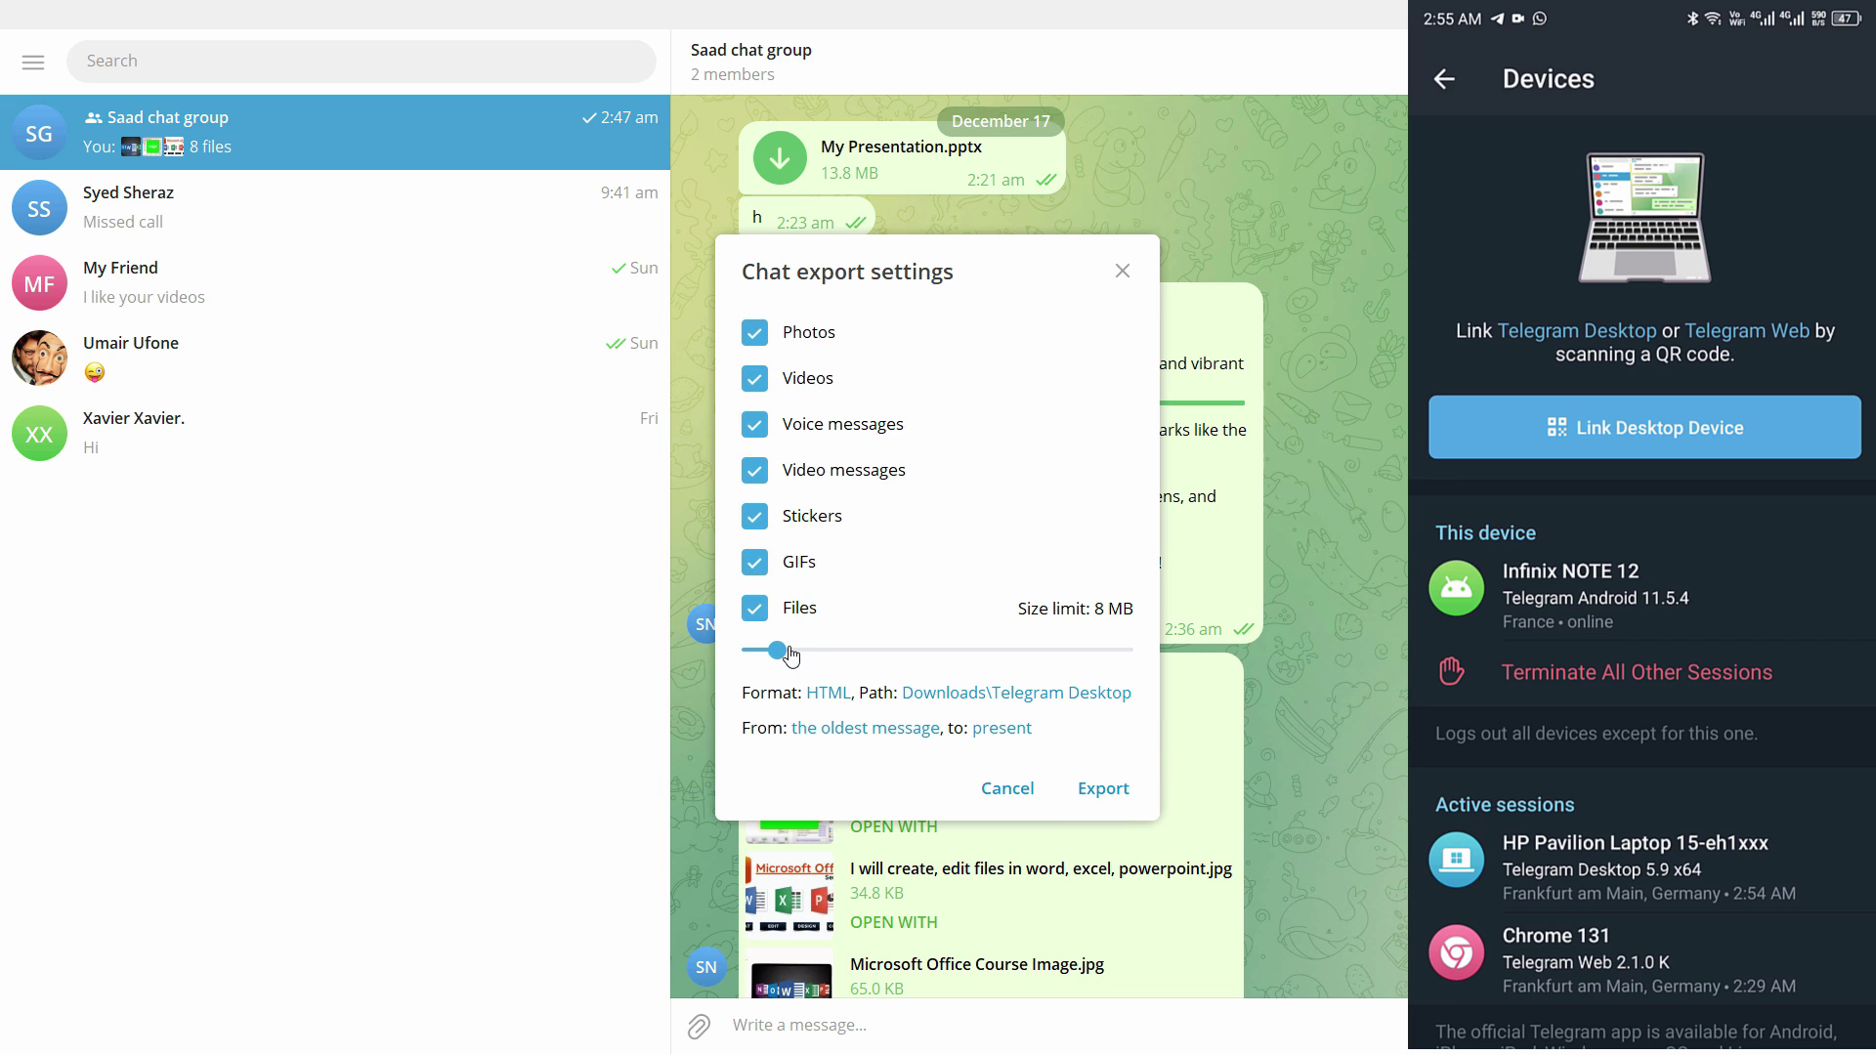
pyautogui.moveTo(779, 651); pyautogui.dragTo(1141, 657)
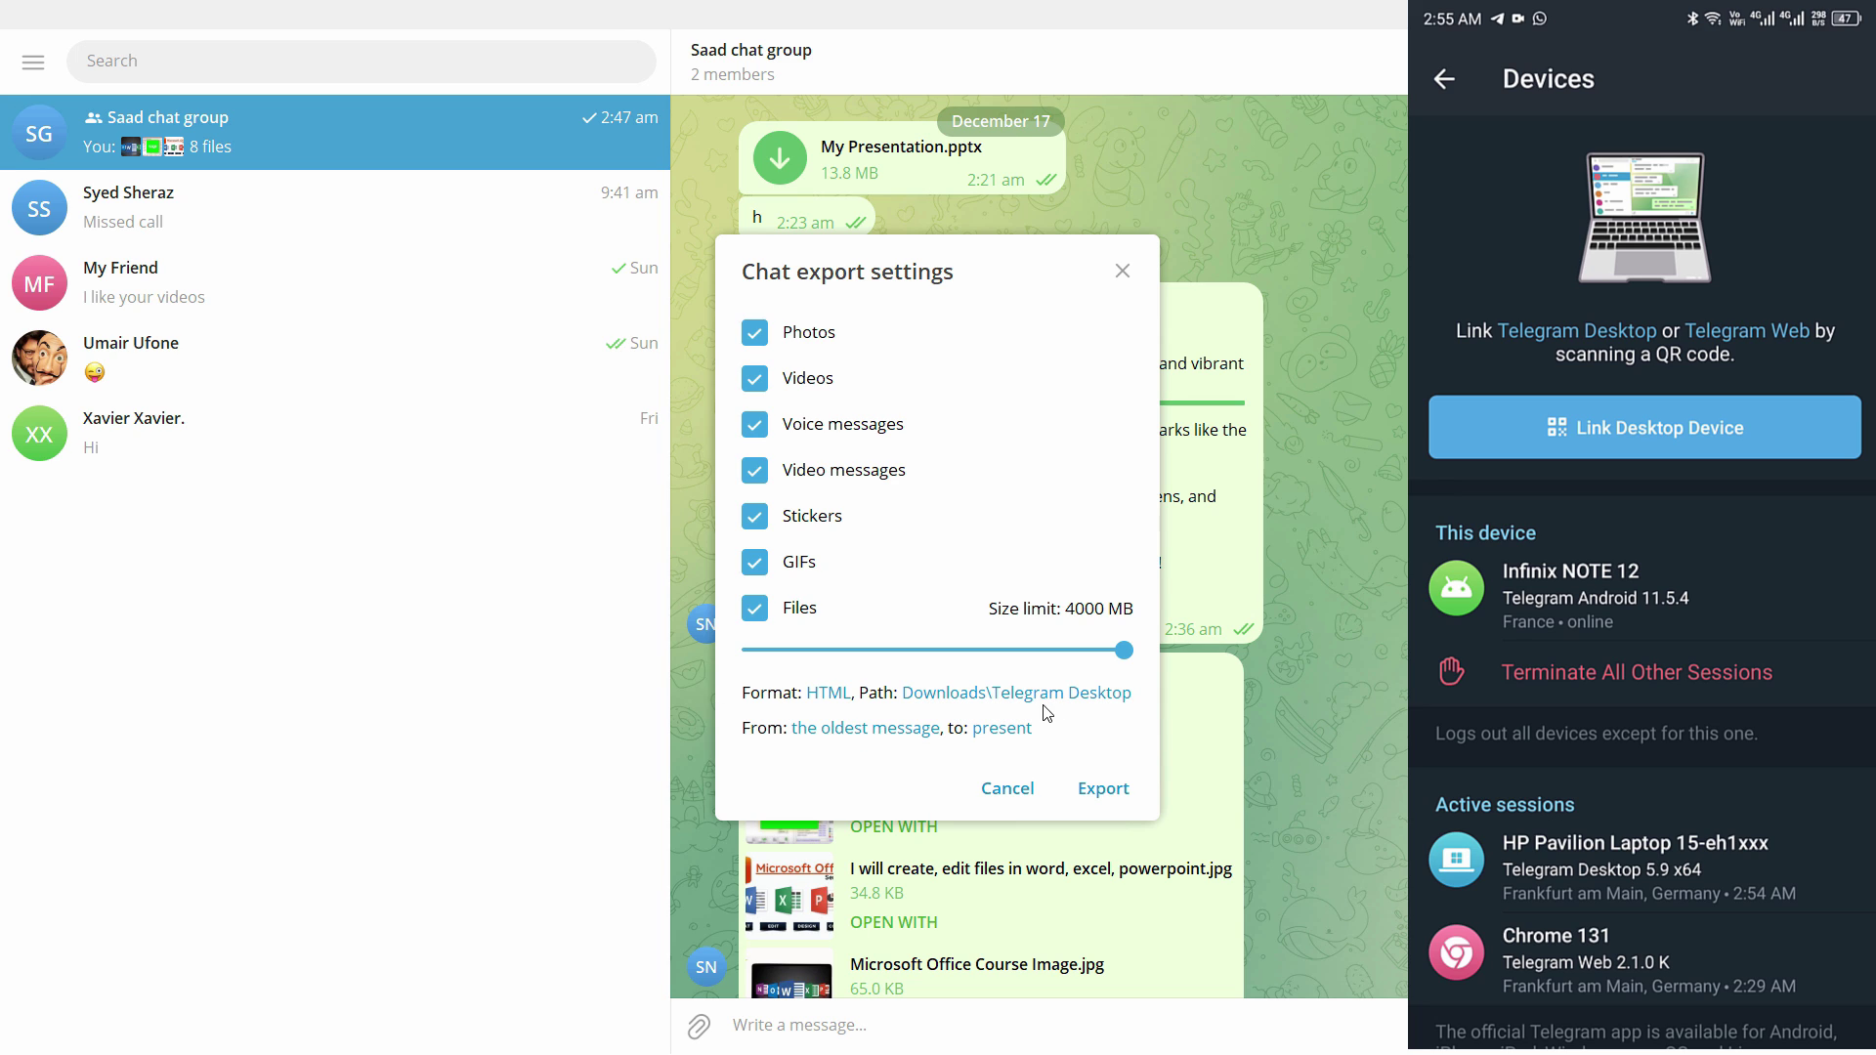
pyautogui.click(1107, 788)
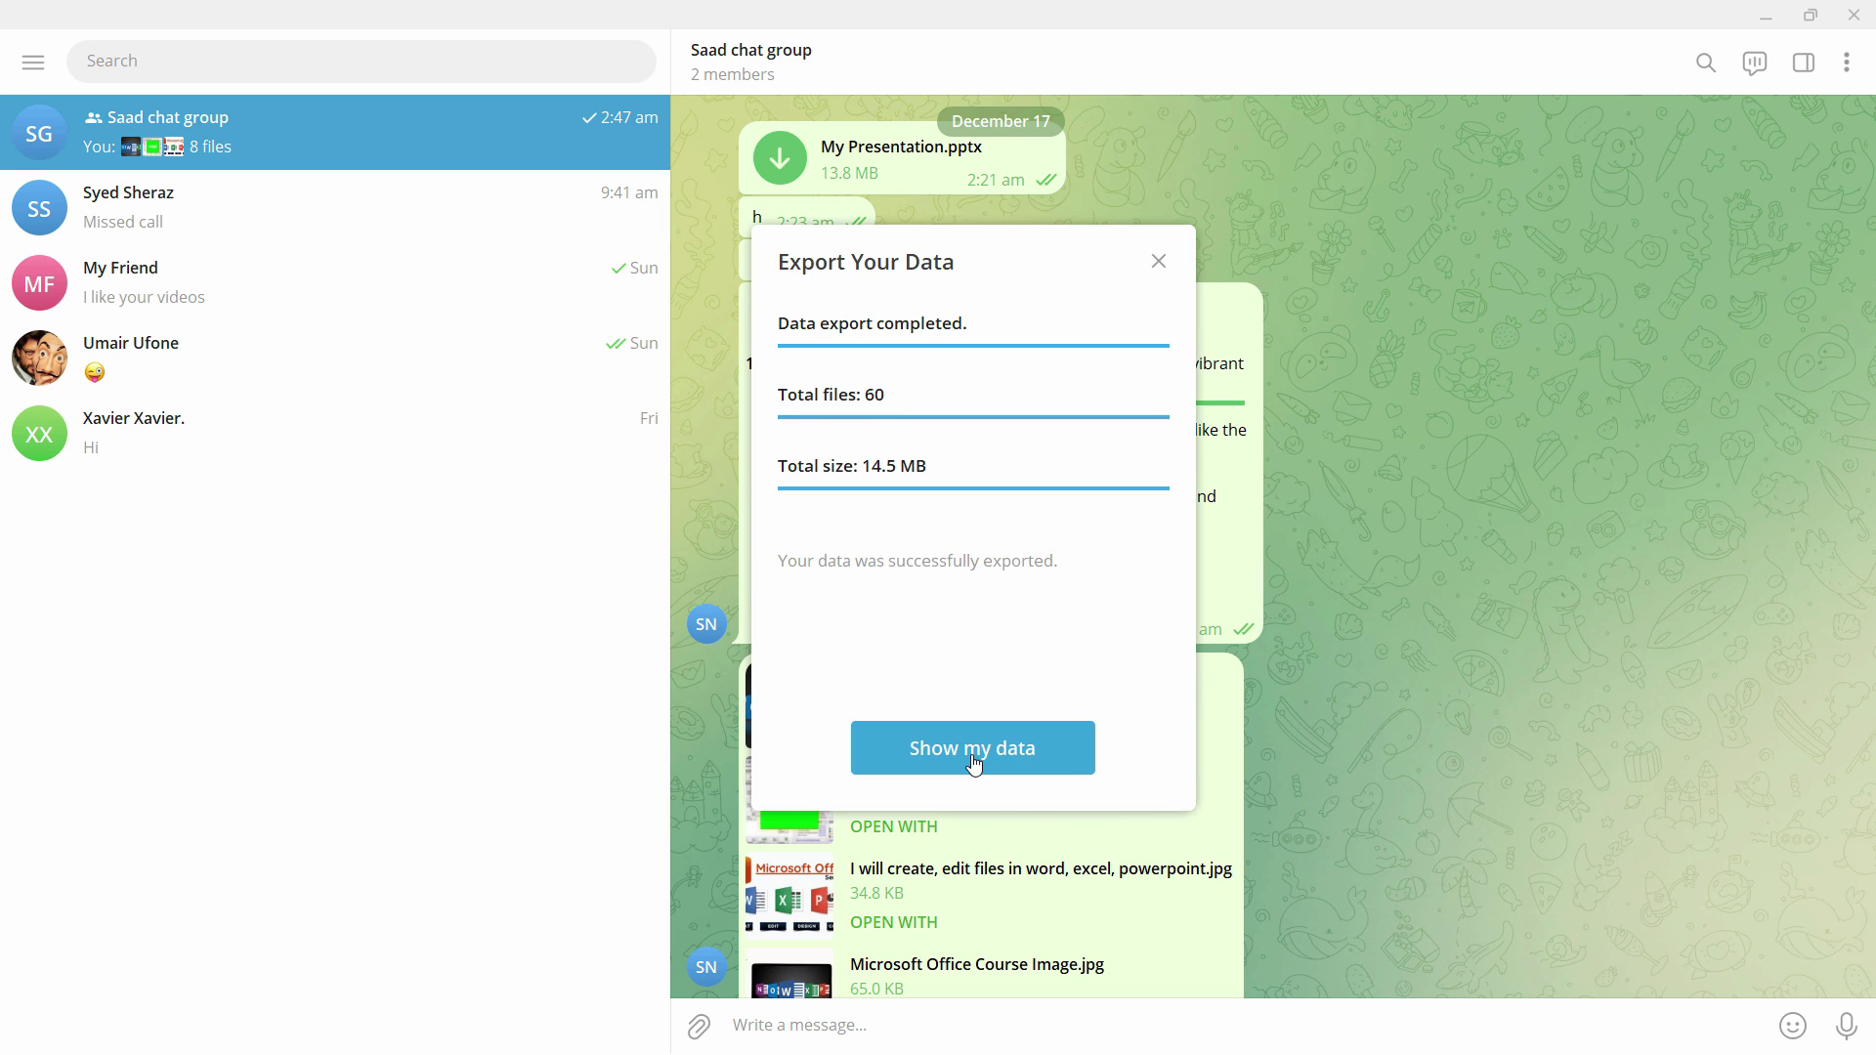
# Step: Once the 60-file, 14.5 MB export finishes, open the ChatExport_2024-12-17 folder with Show my data
pyautogui.click(1005, 764)
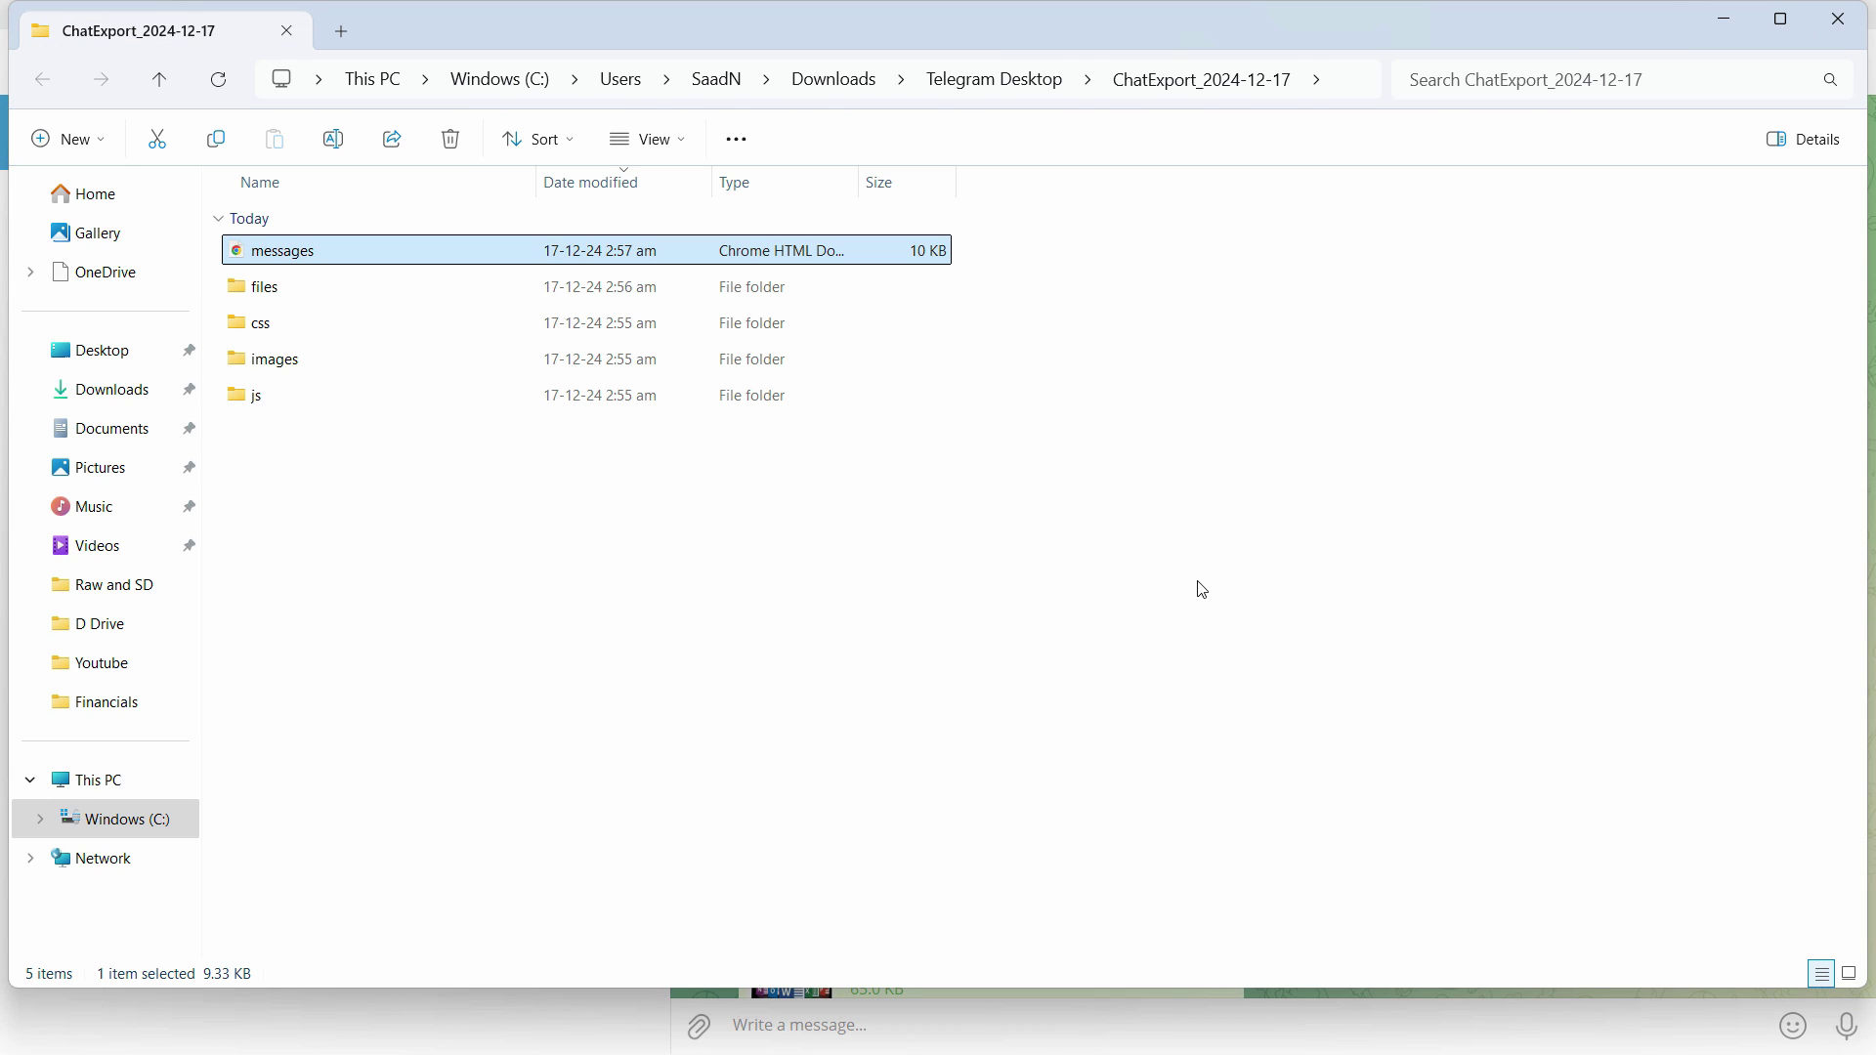
# Step: Go to Downloads\Telegram Desktop and display its contents as large icons
pyautogui.click(124, 405)
pyautogui.click(360, 547)
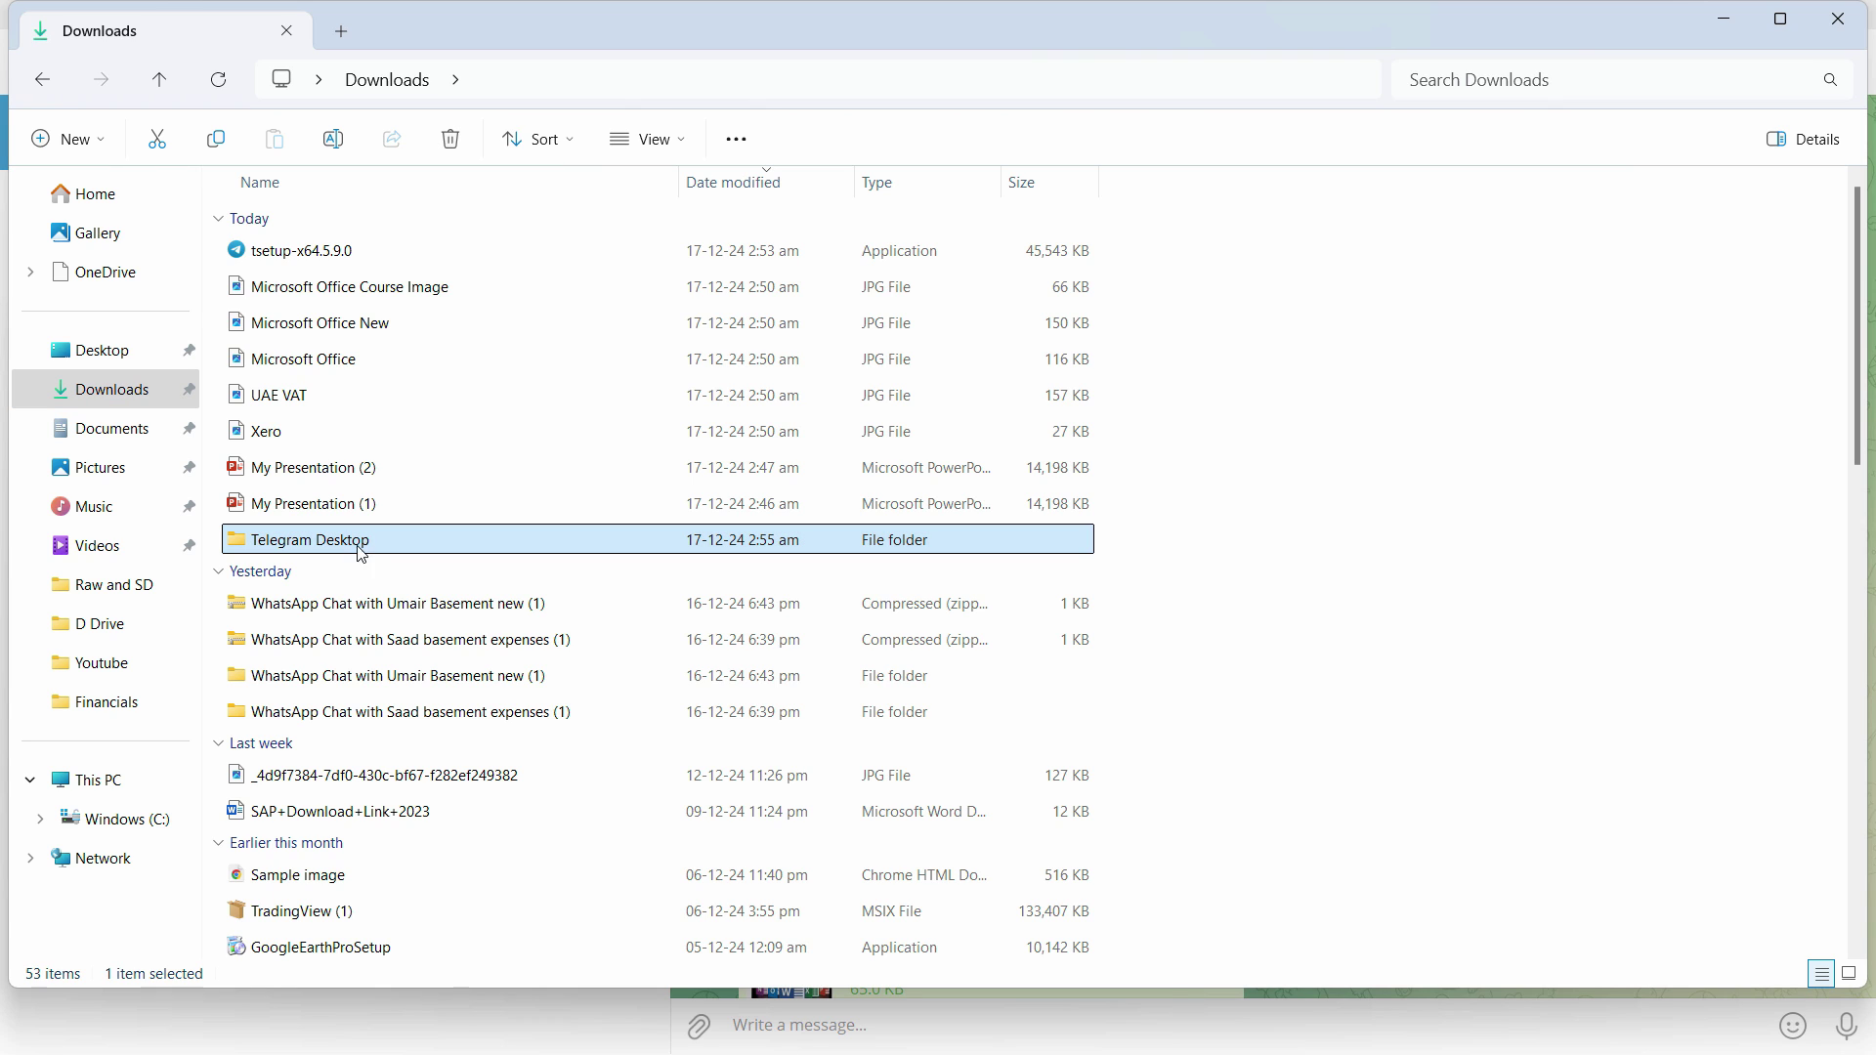
pyautogui.doubleClick(329, 553)
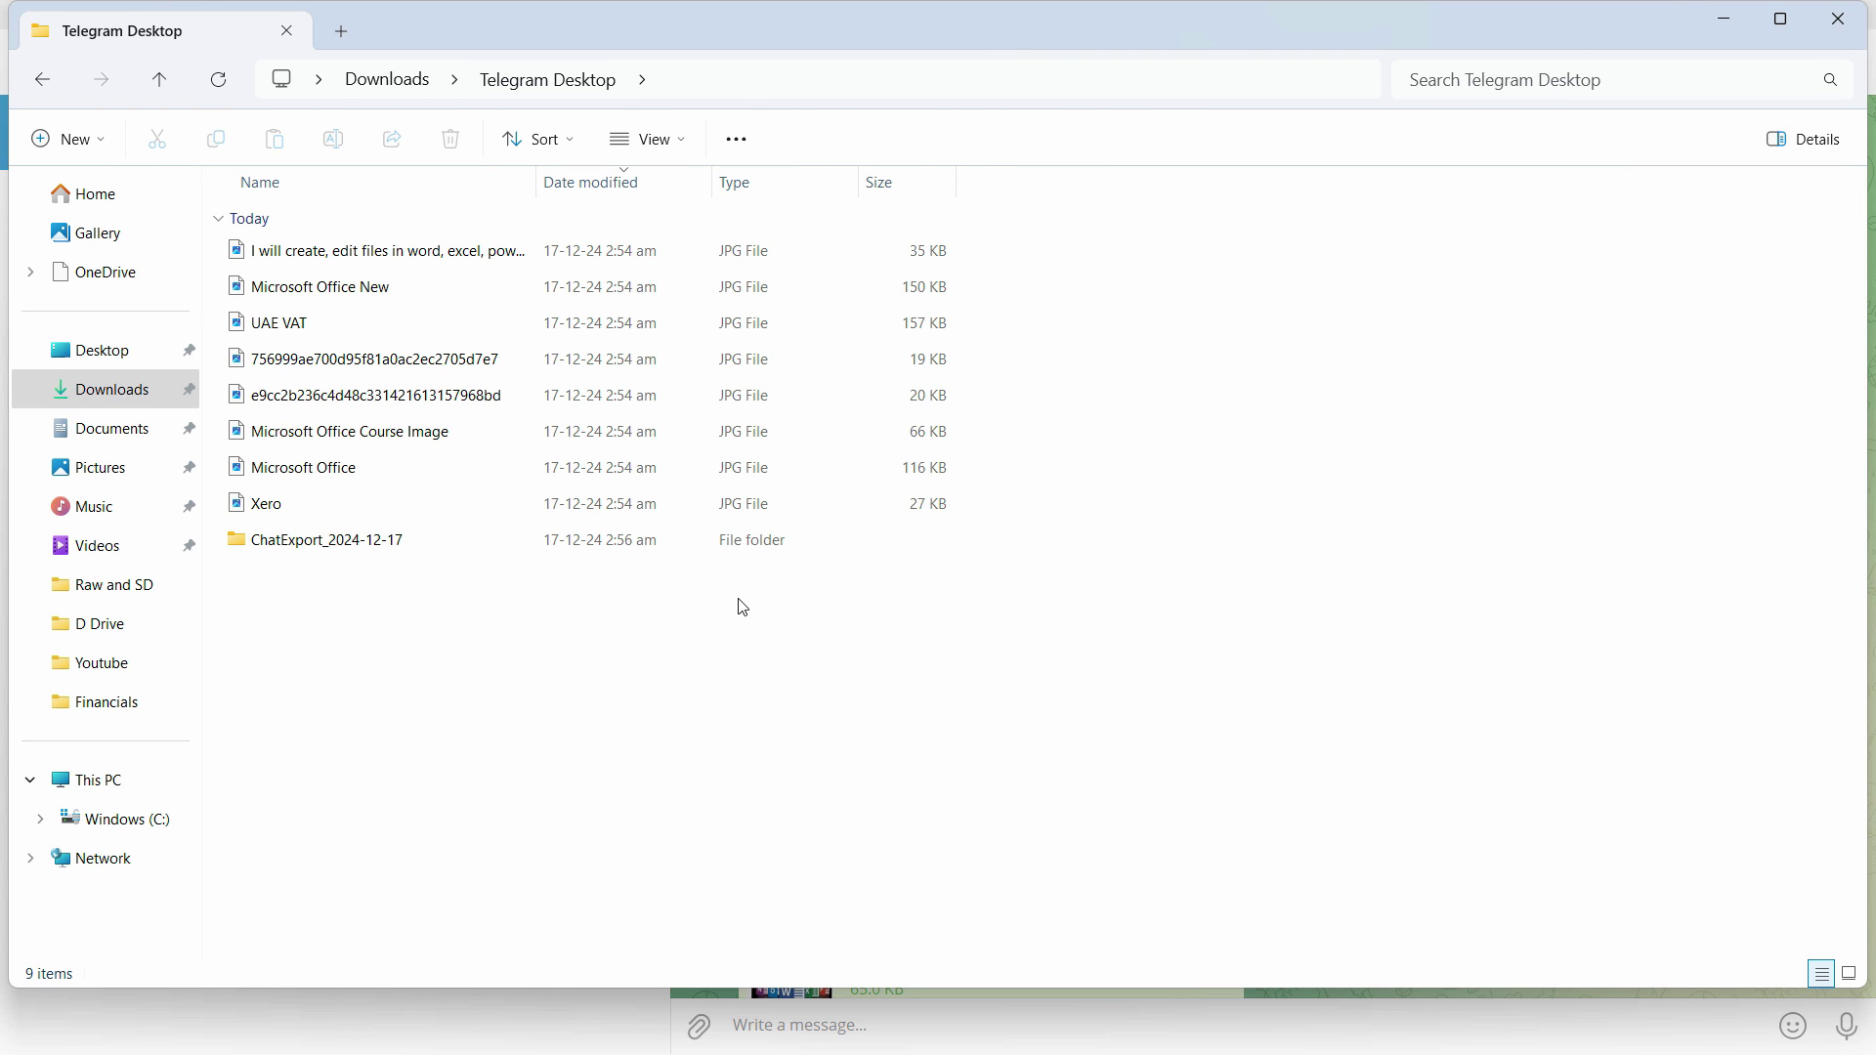
pyautogui.click(687, 157)
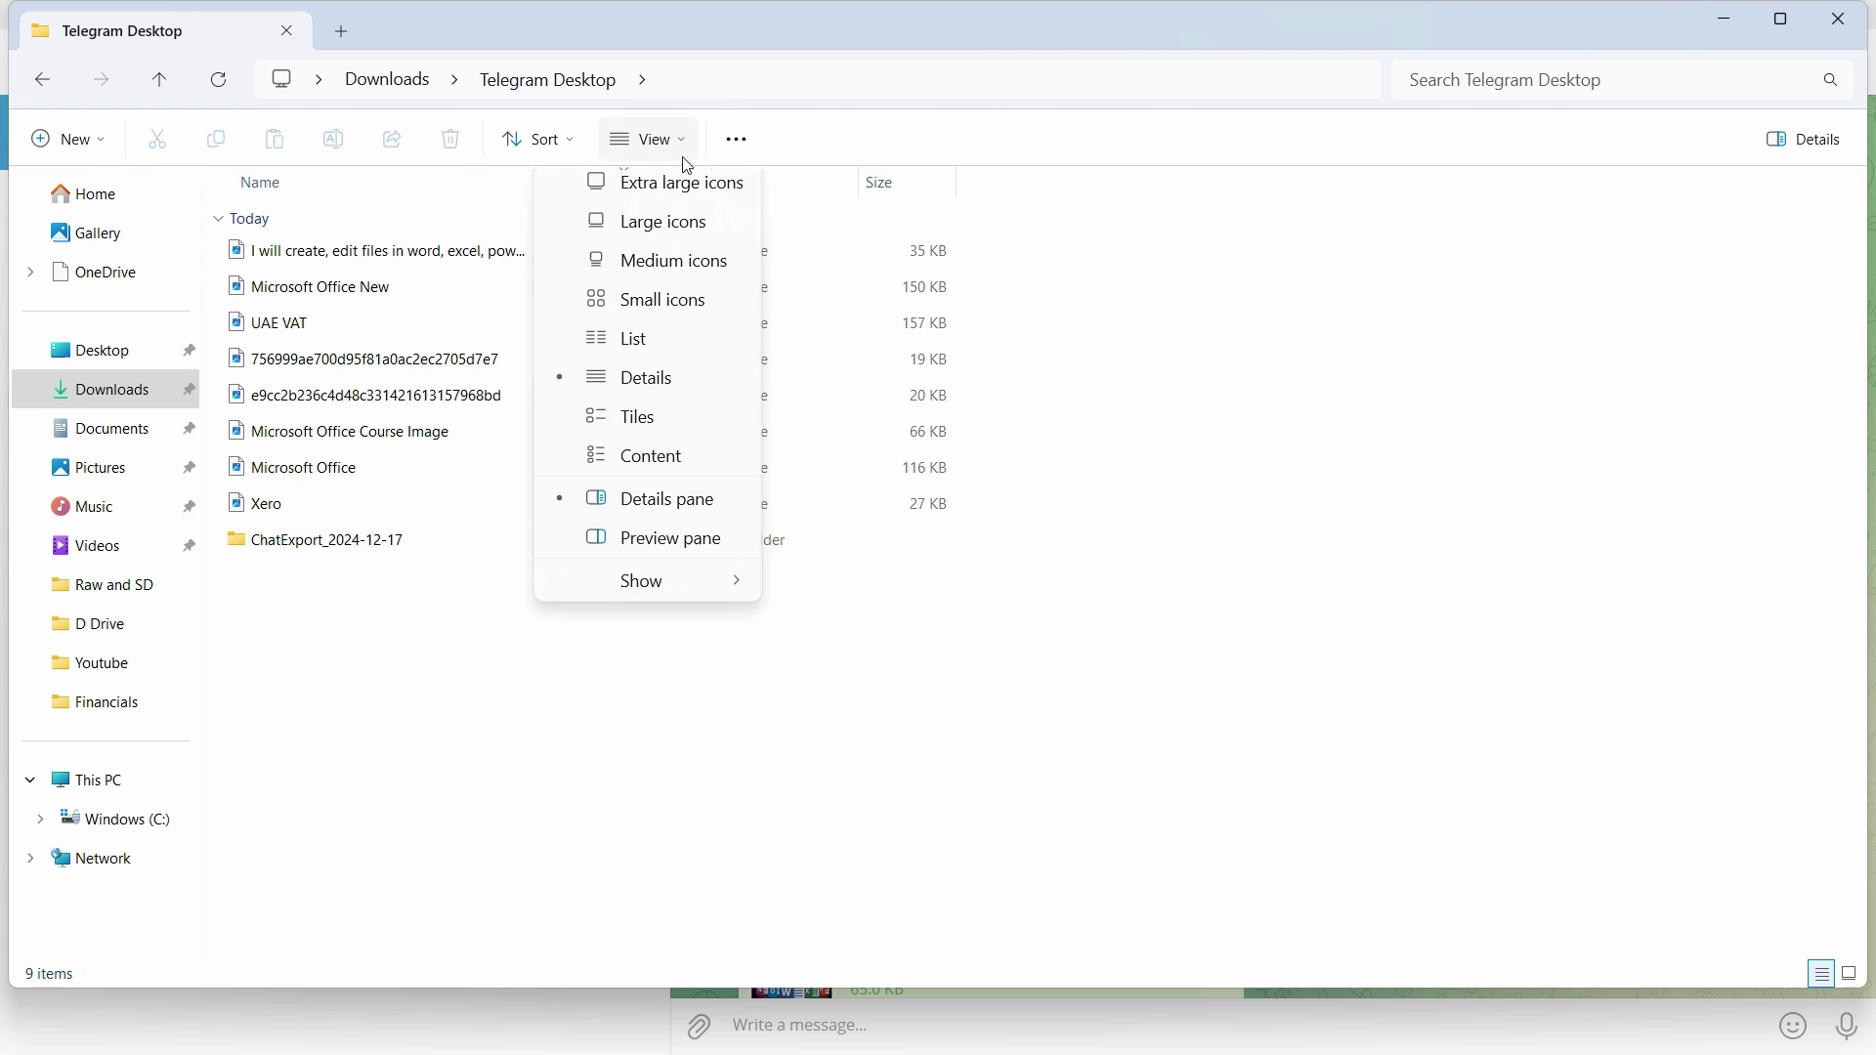
pyautogui.click(647, 253)
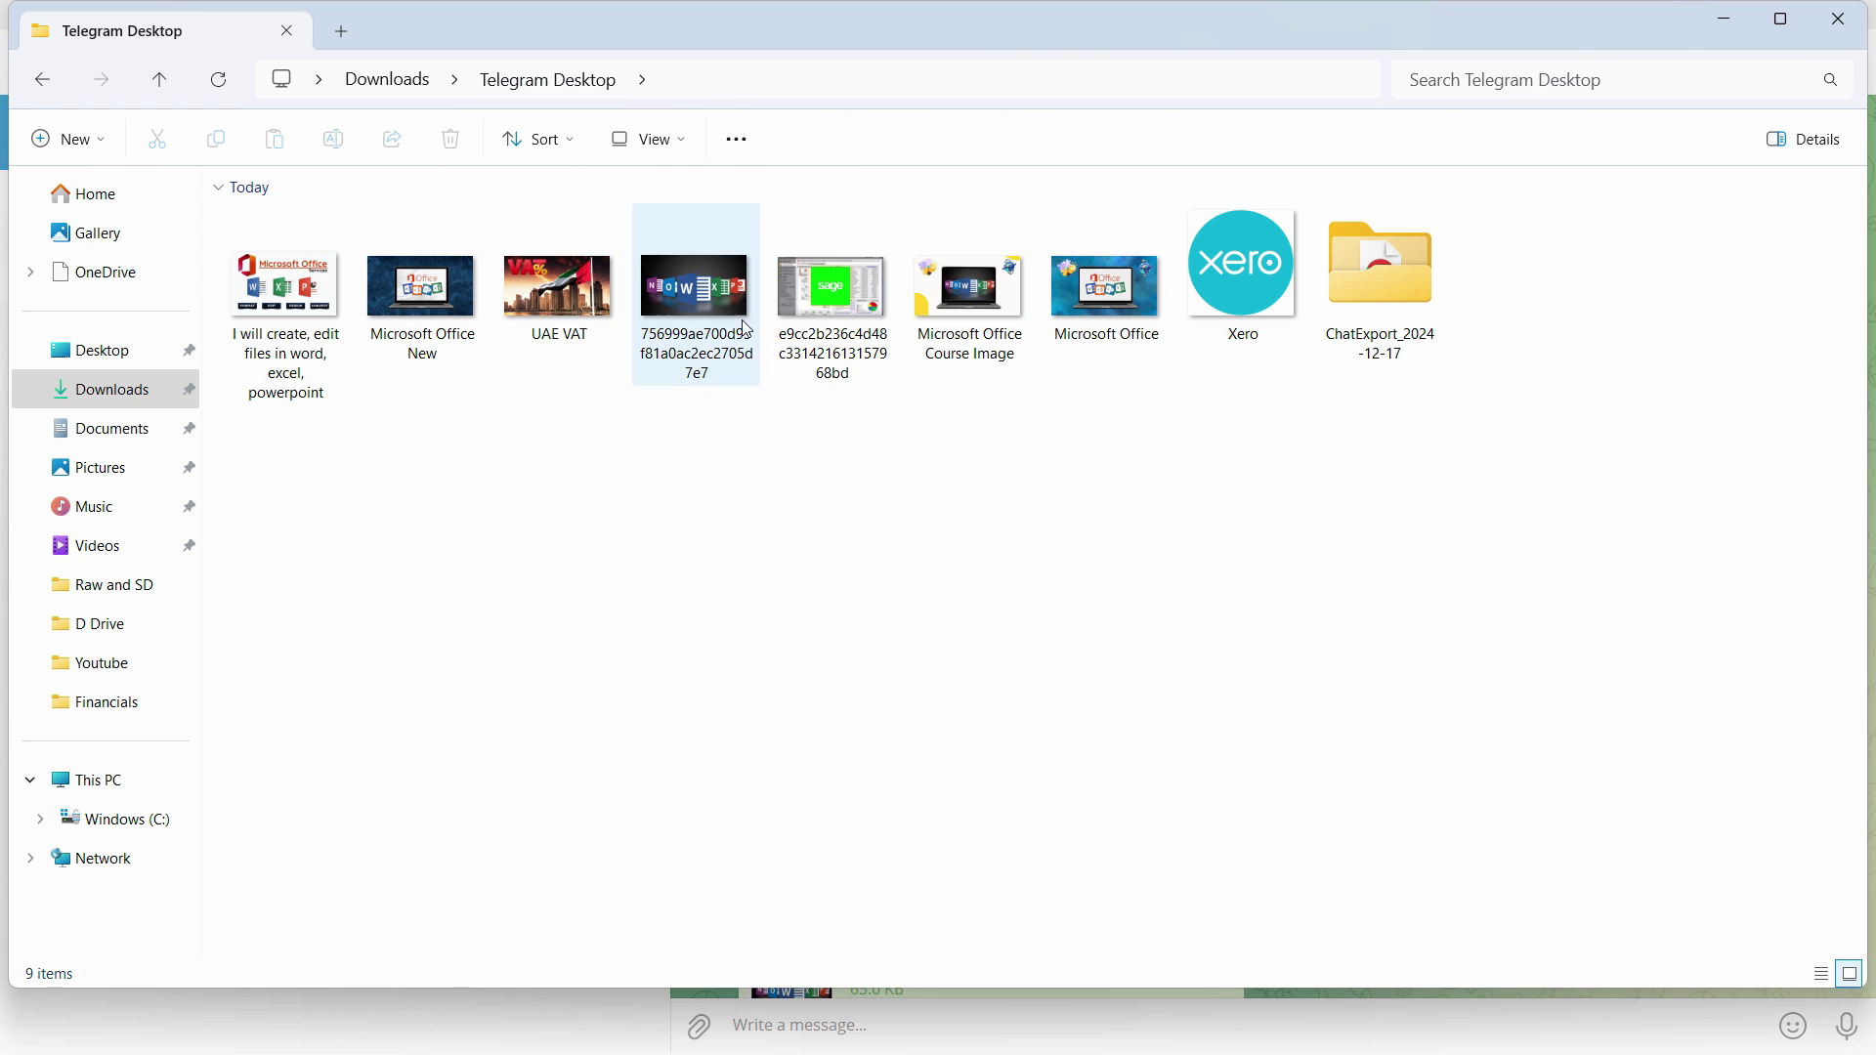
# Step: Check the My Presentation file in ChatExport_2024-12-17\files, then return to the Telegram Desktop folder
pyautogui.doubleClick(1377, 313)
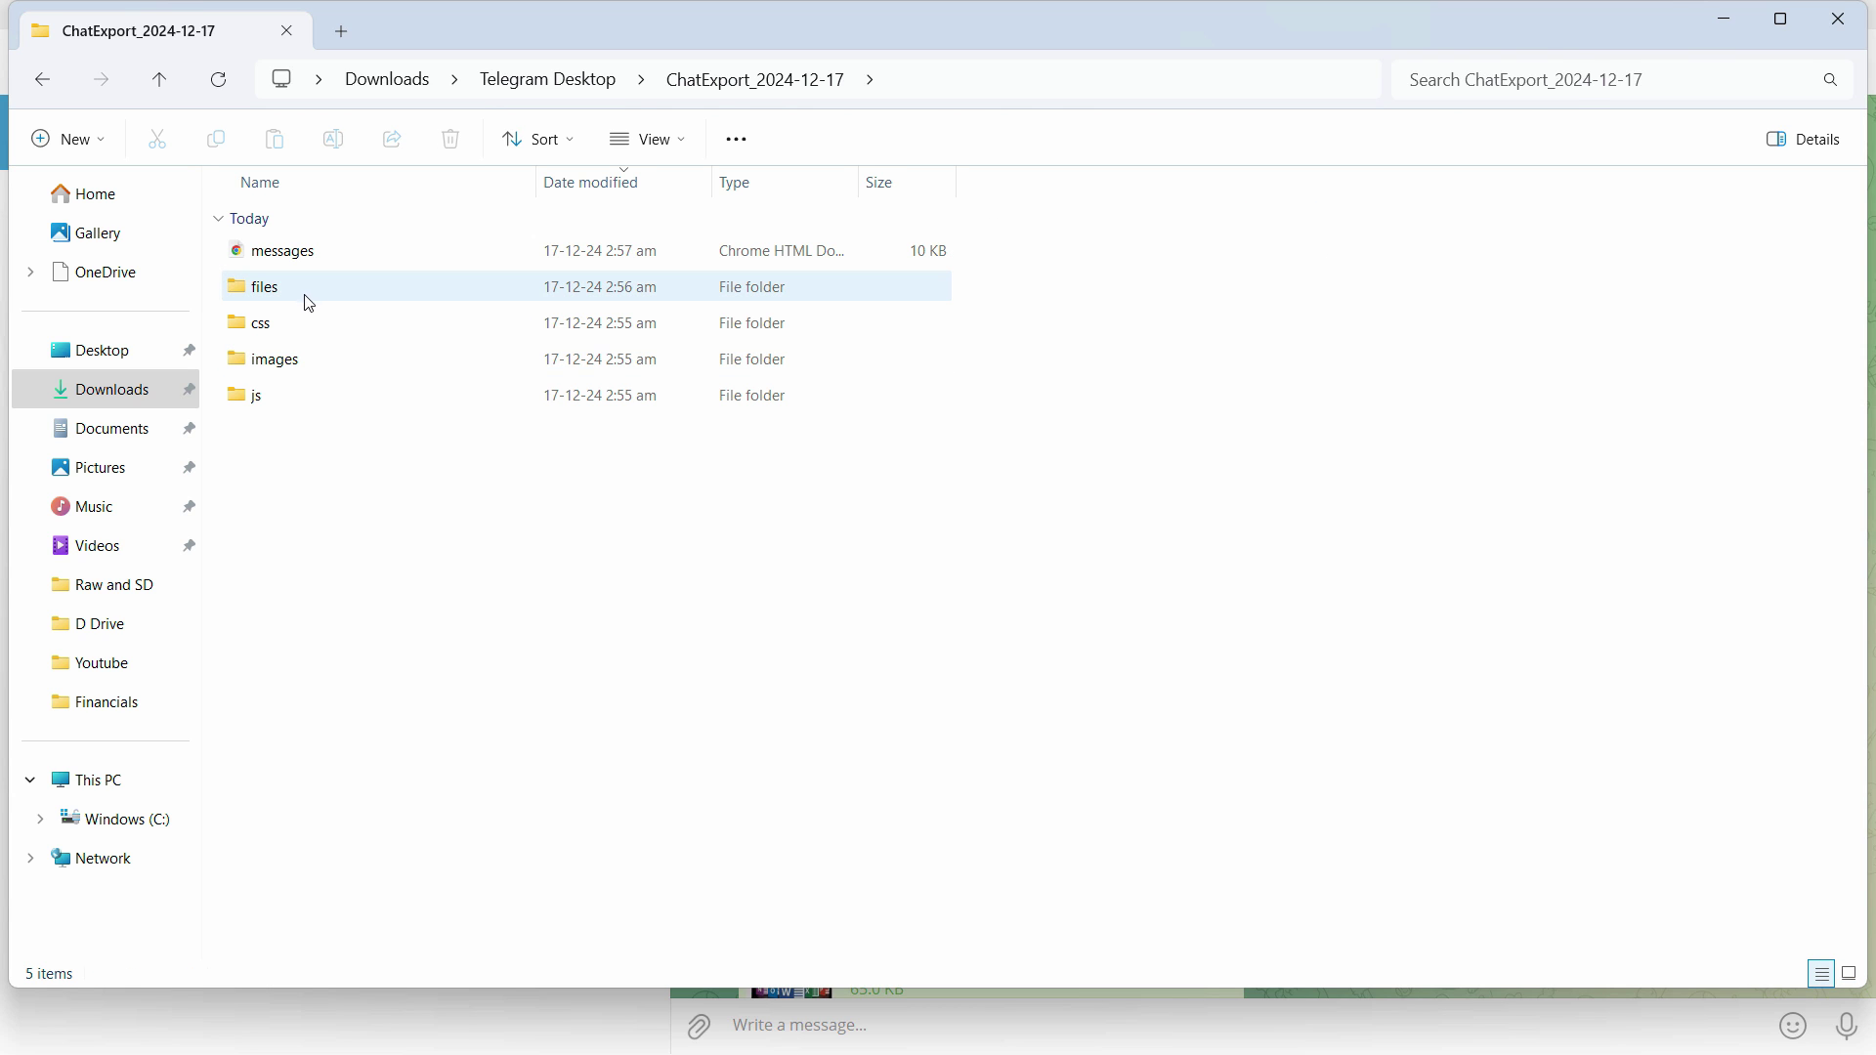
pyautogui.doubleClick(309, 304)
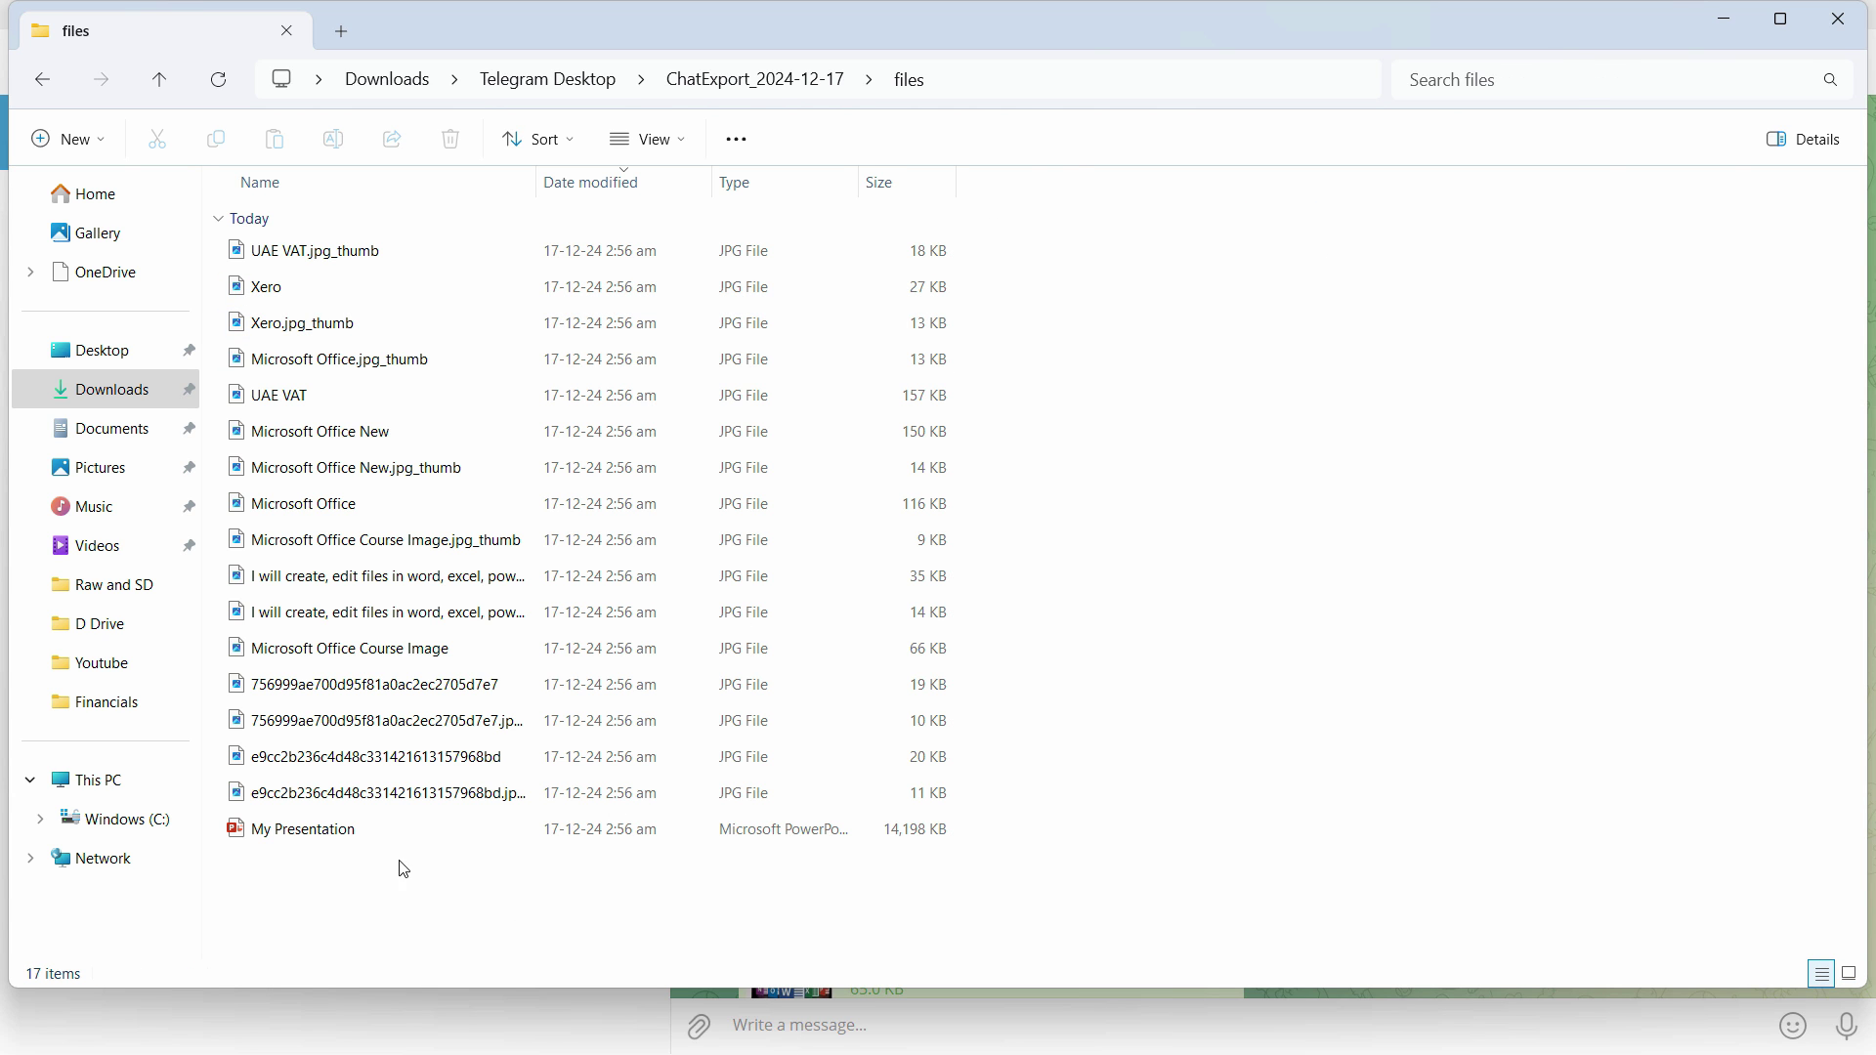
pyautogui.click(394, 830)
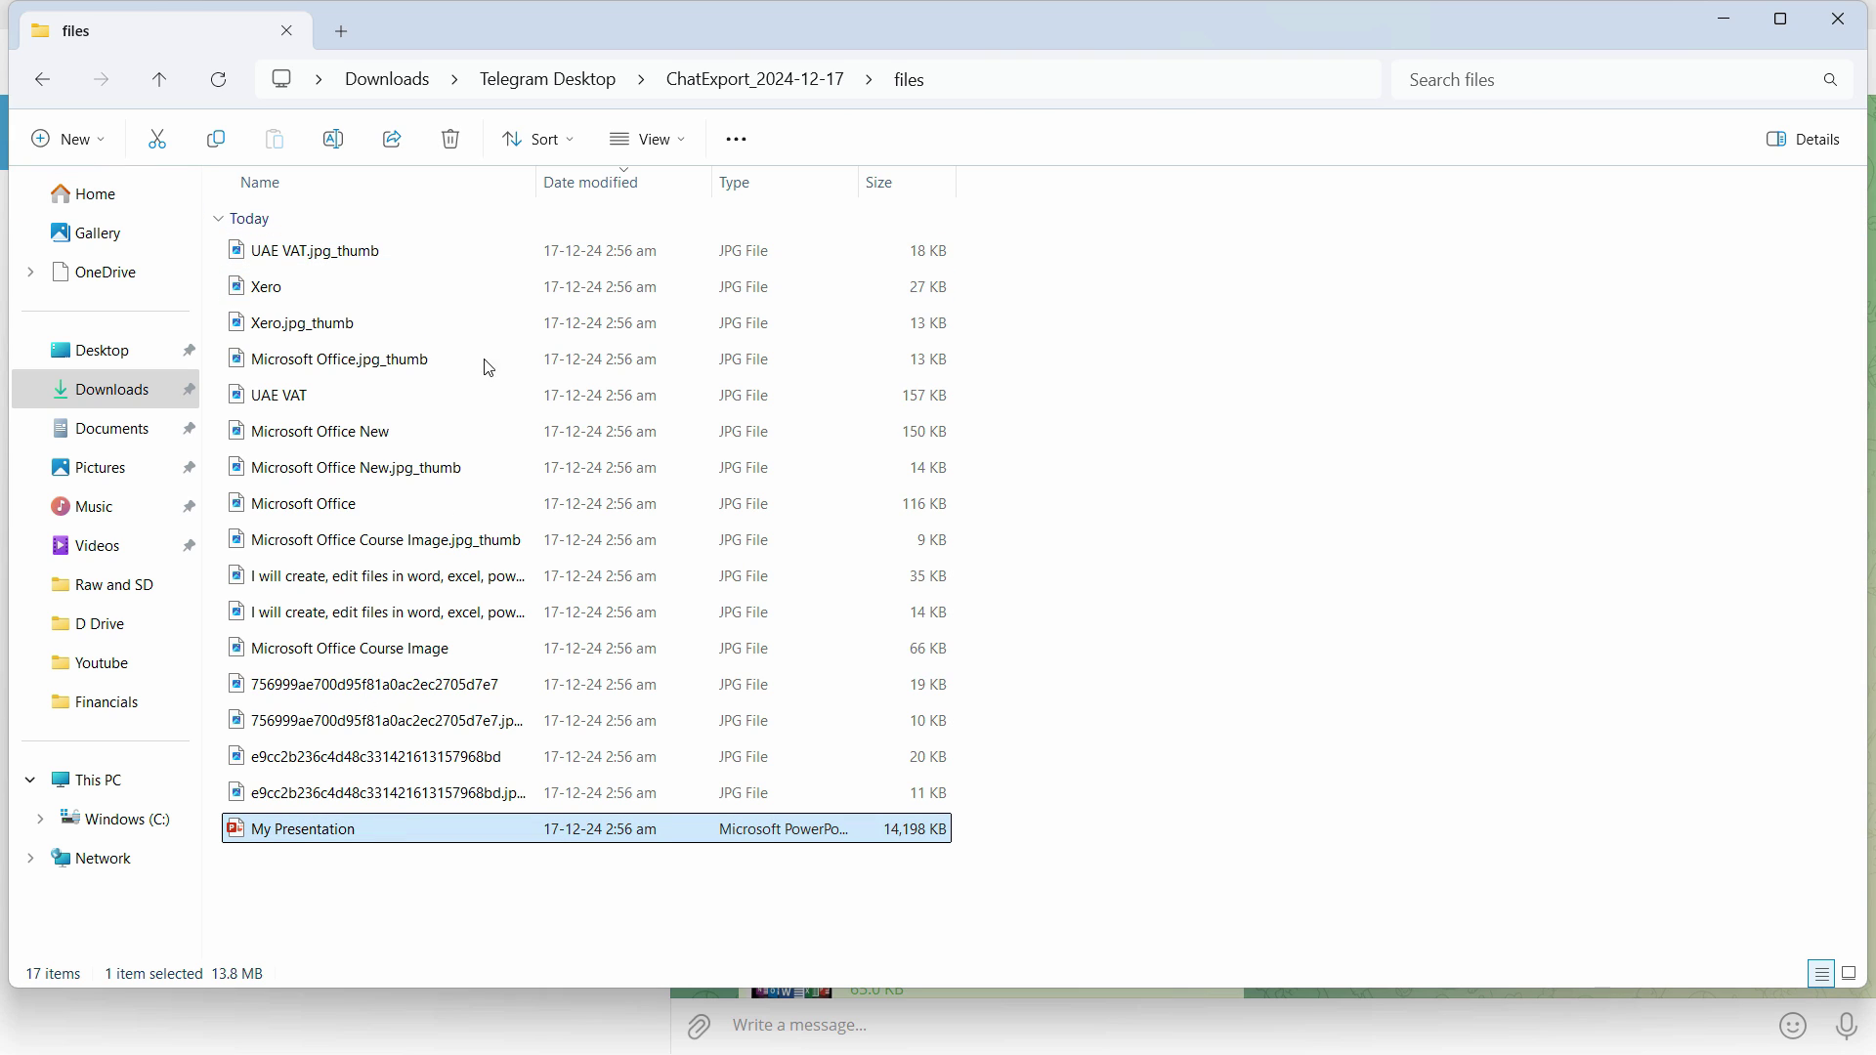
pyautogui.click(49, 83)
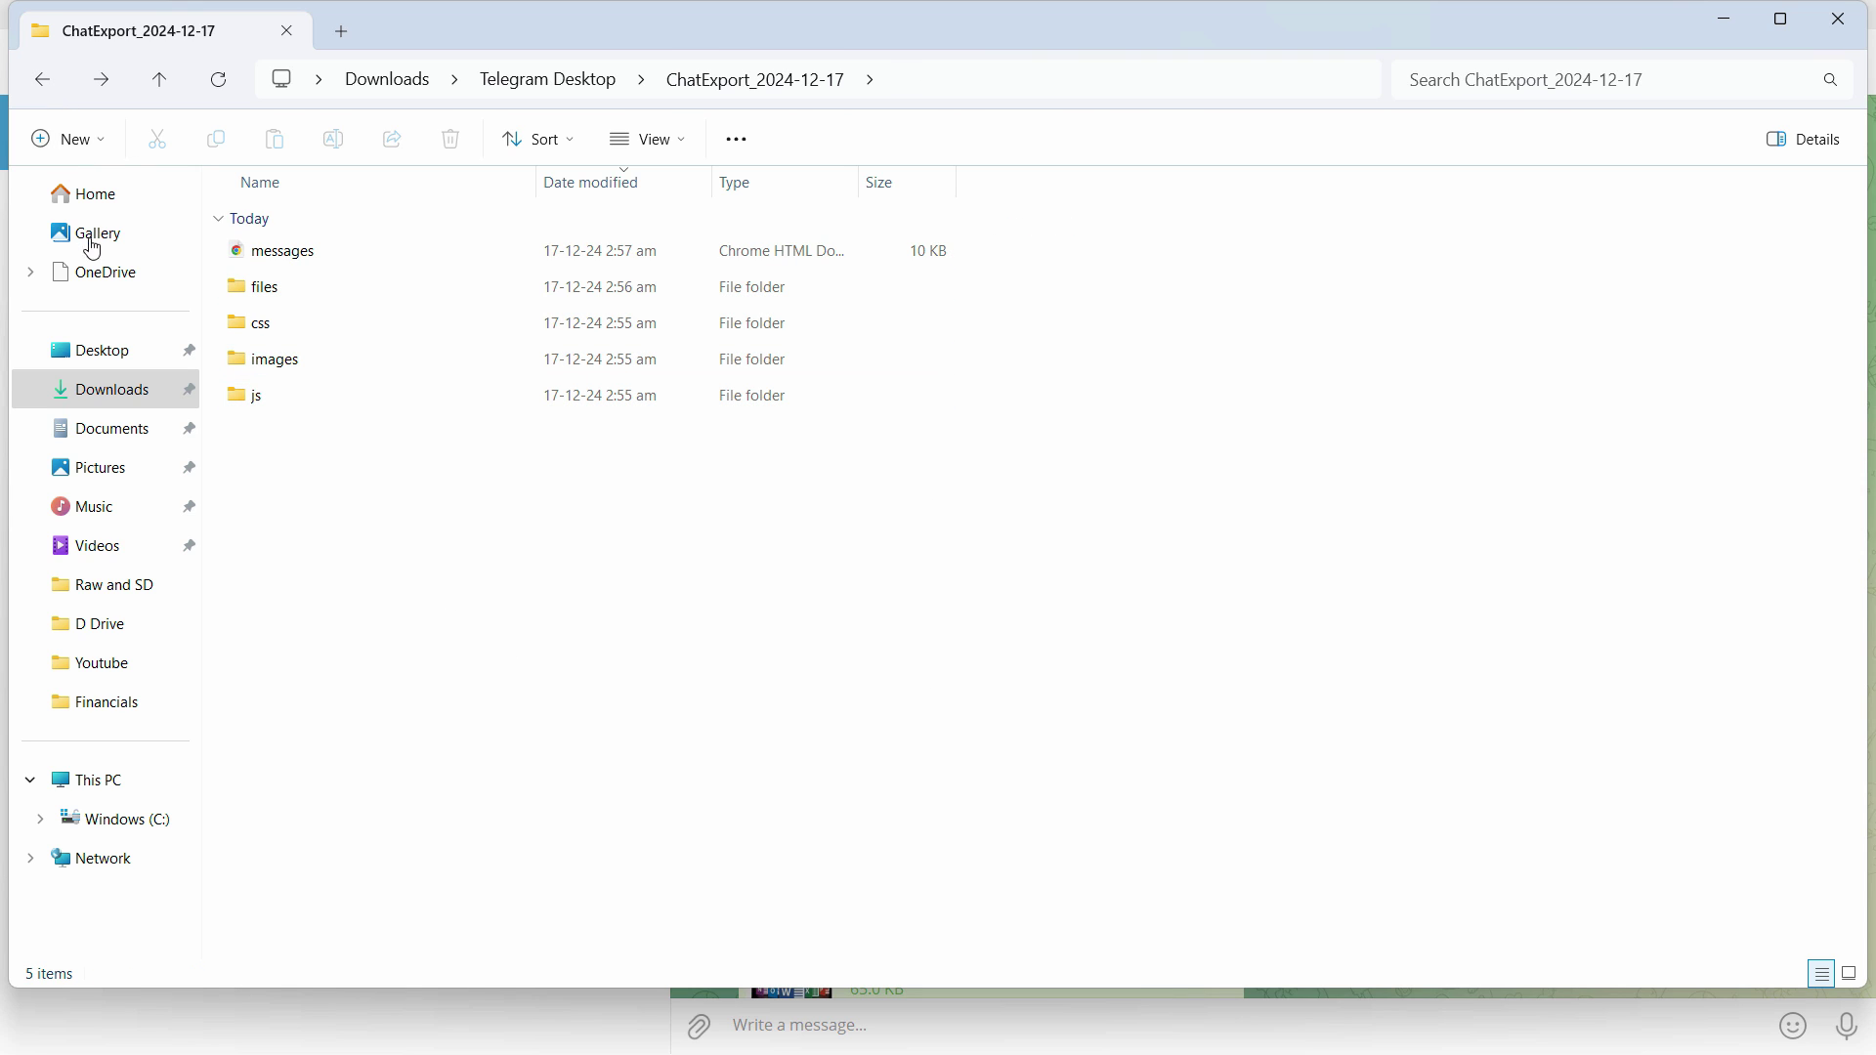
pyautogui.click(43, 77)
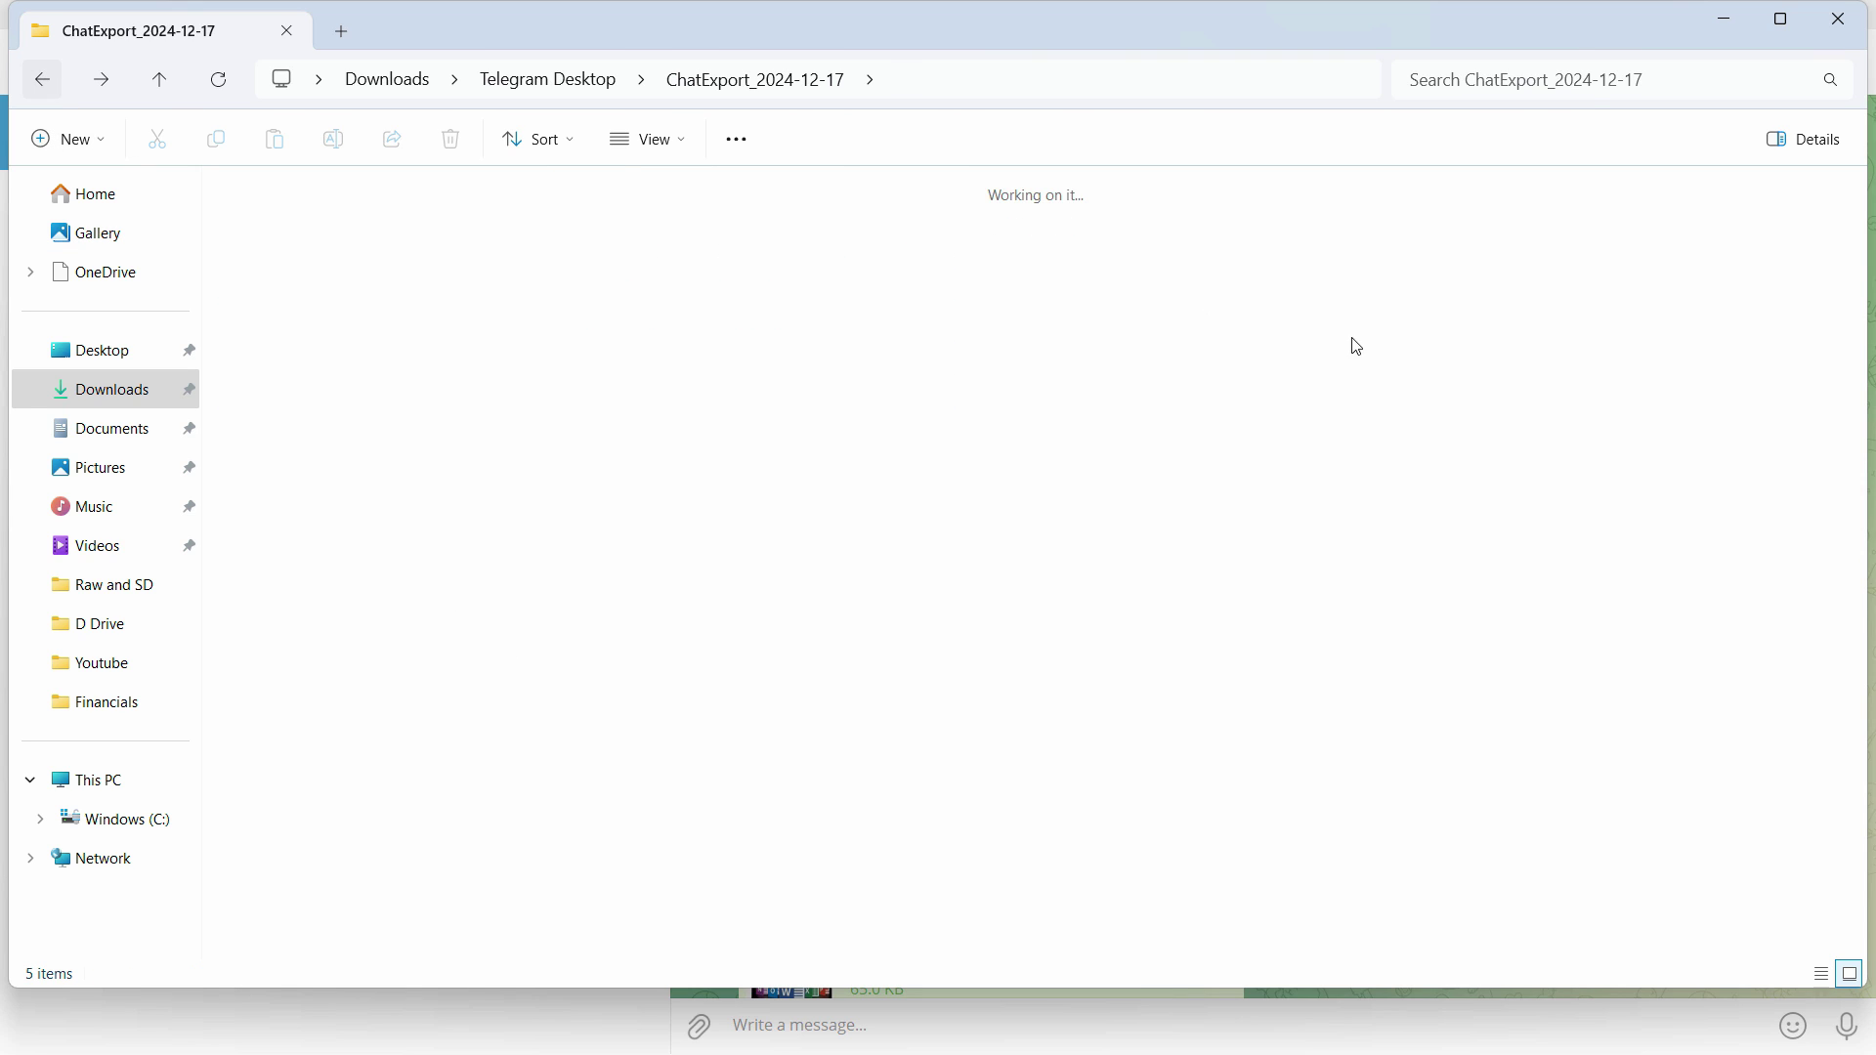
# Step: Minimize File Explorer to bring the two-member group chat back into view
pyautogui.click(1733, 27)
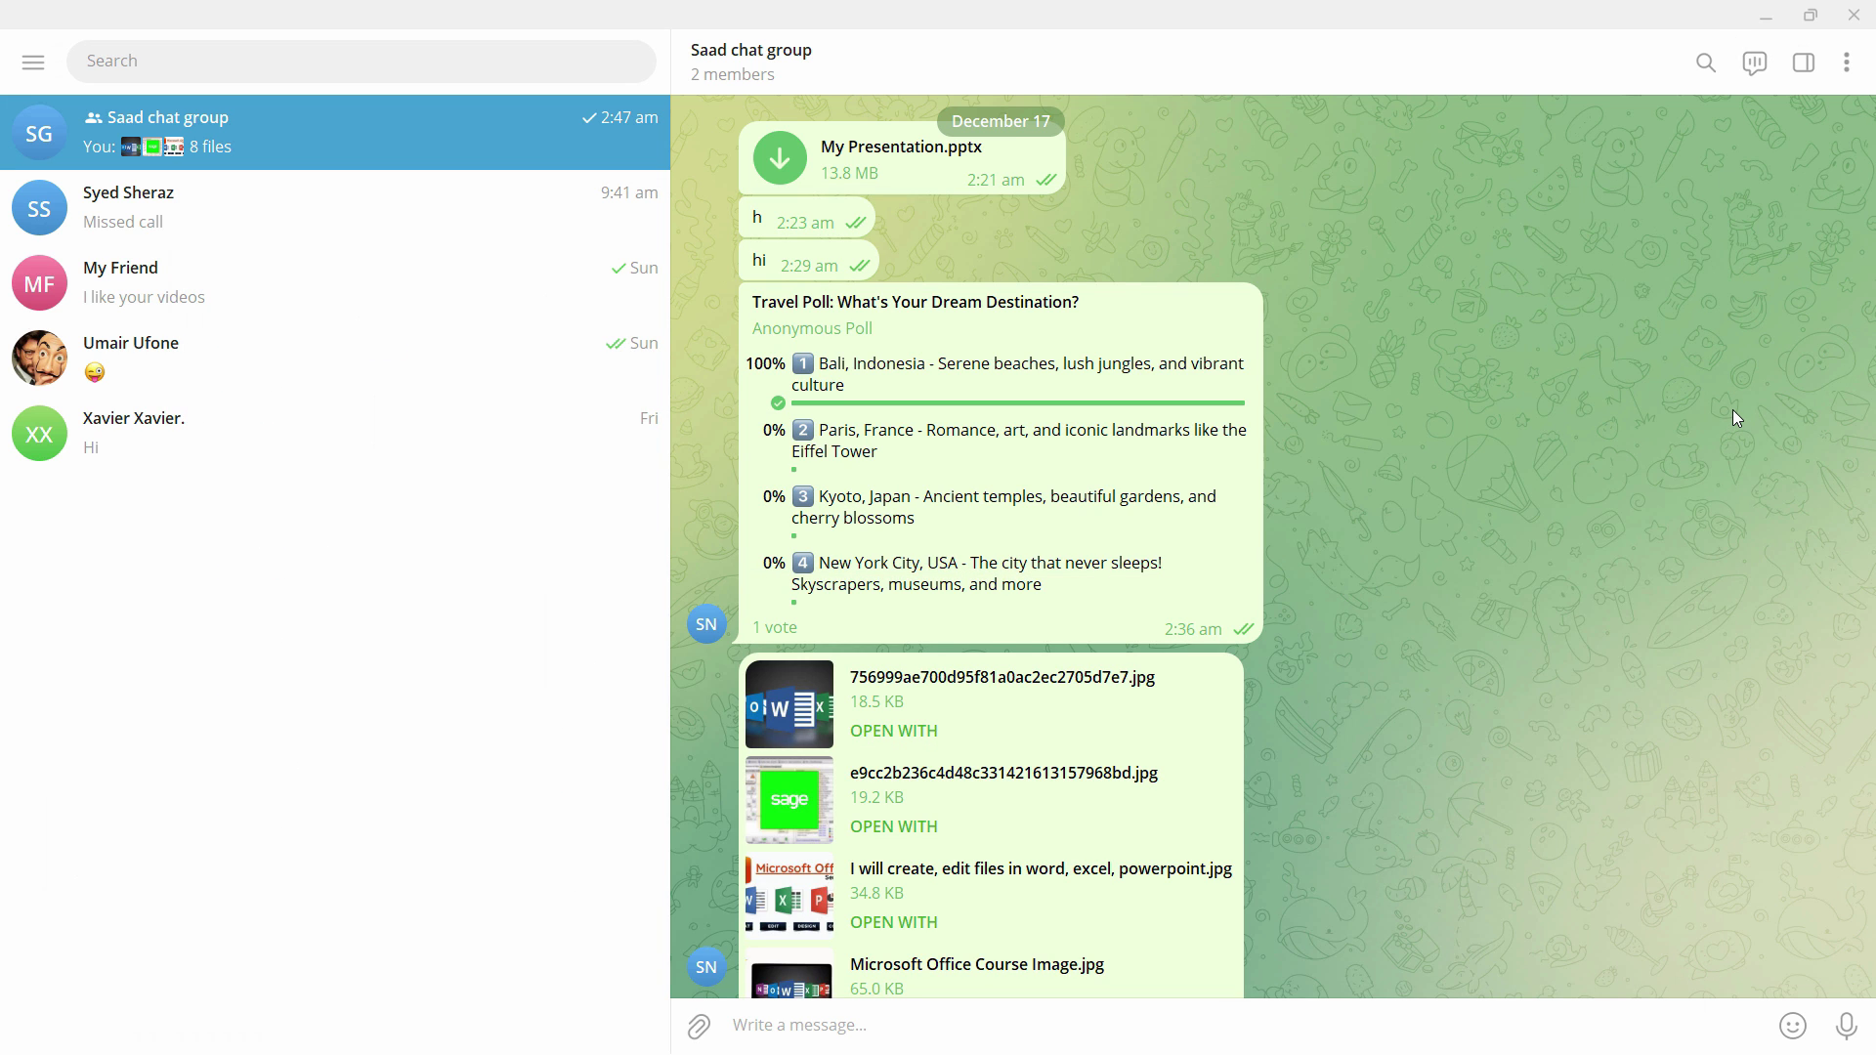